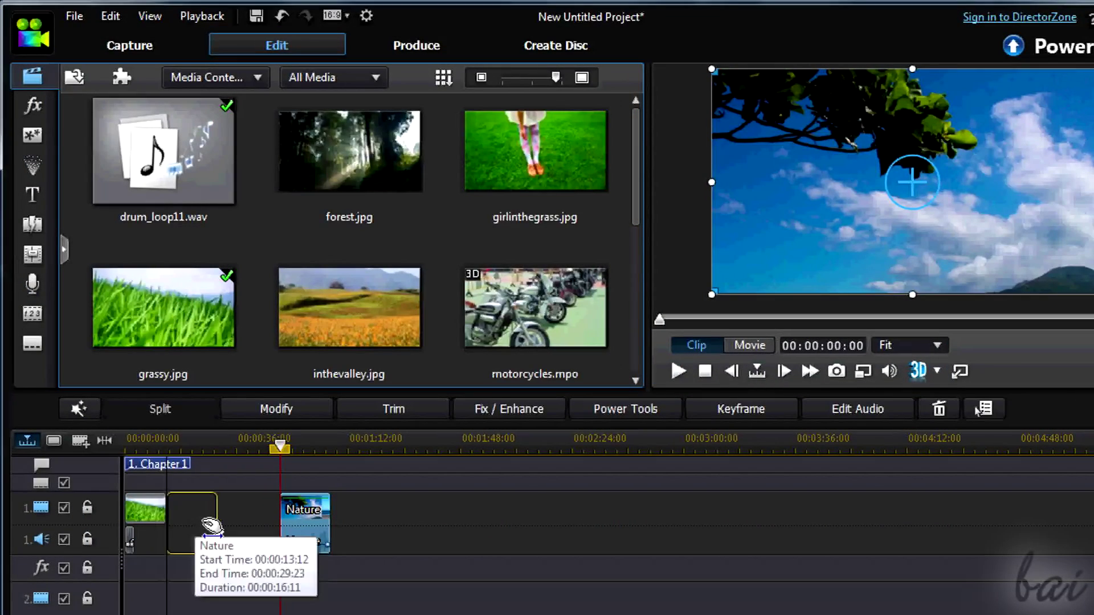
Step: Drop Nature onto video track 1 after grassy, then slide it left to close the gap
drag(217, 526, 217, 526)
click(79, 441)
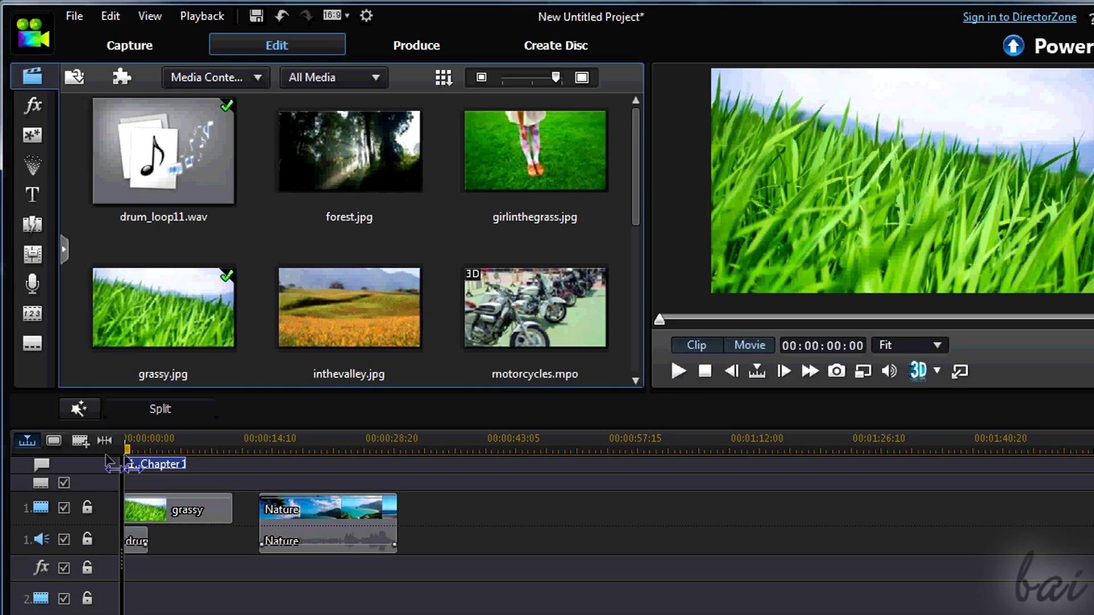
mouse_move(175, 441)
mouse_down()
mouse_move(287, 443)
mouse_move(273, 443)
mouse_up()
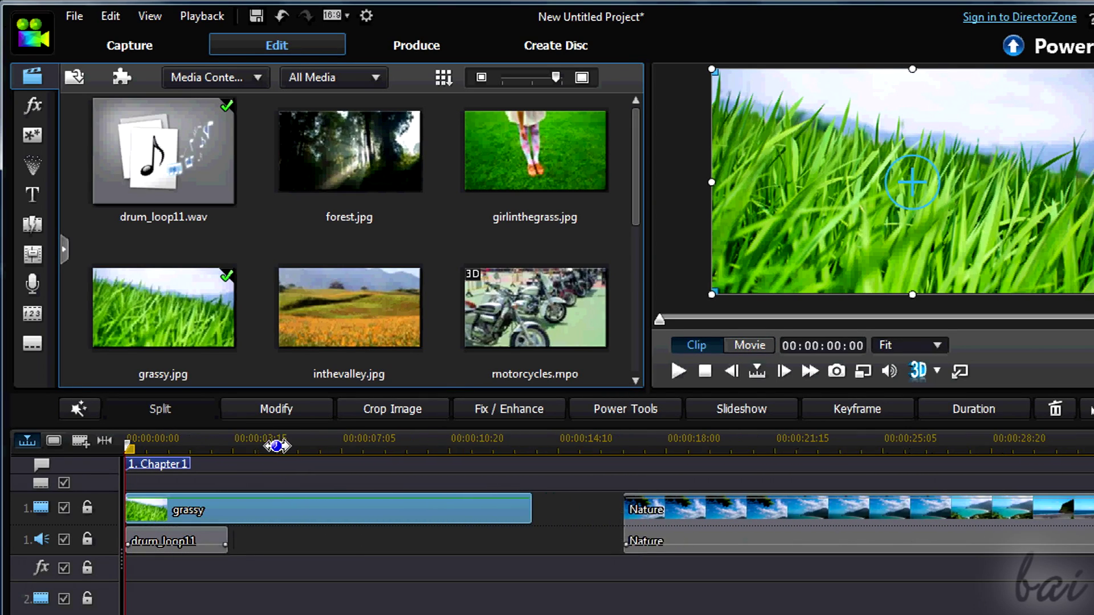
click(736, 513)
drag(707, 514, 617, 528)
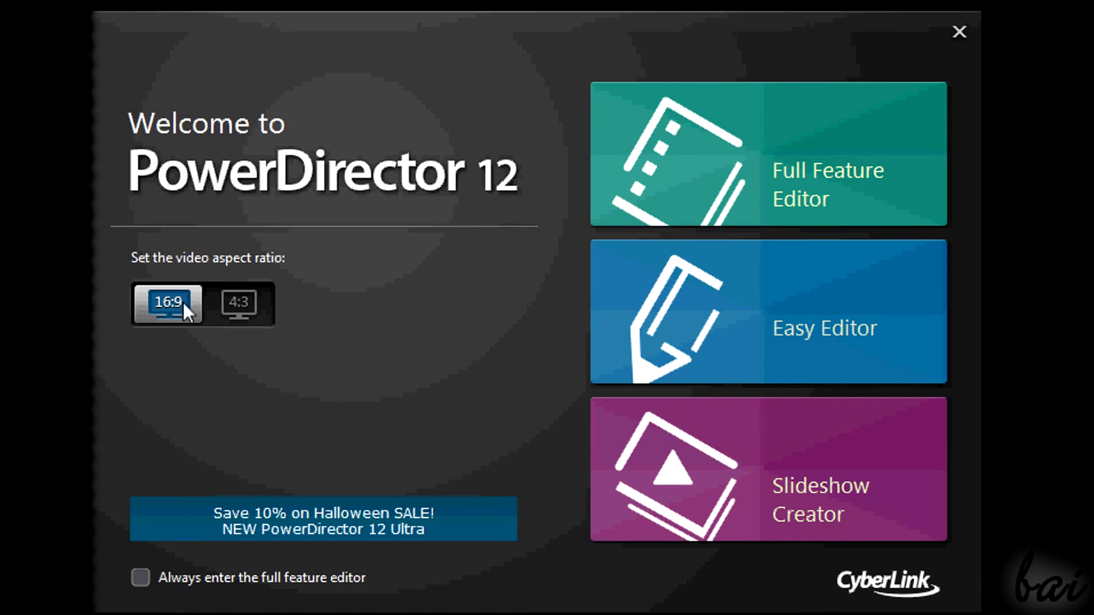
Step: Compare the 4:3 and 16:9 aspect ratios, leaving the project at 16:9
click(249, 312)
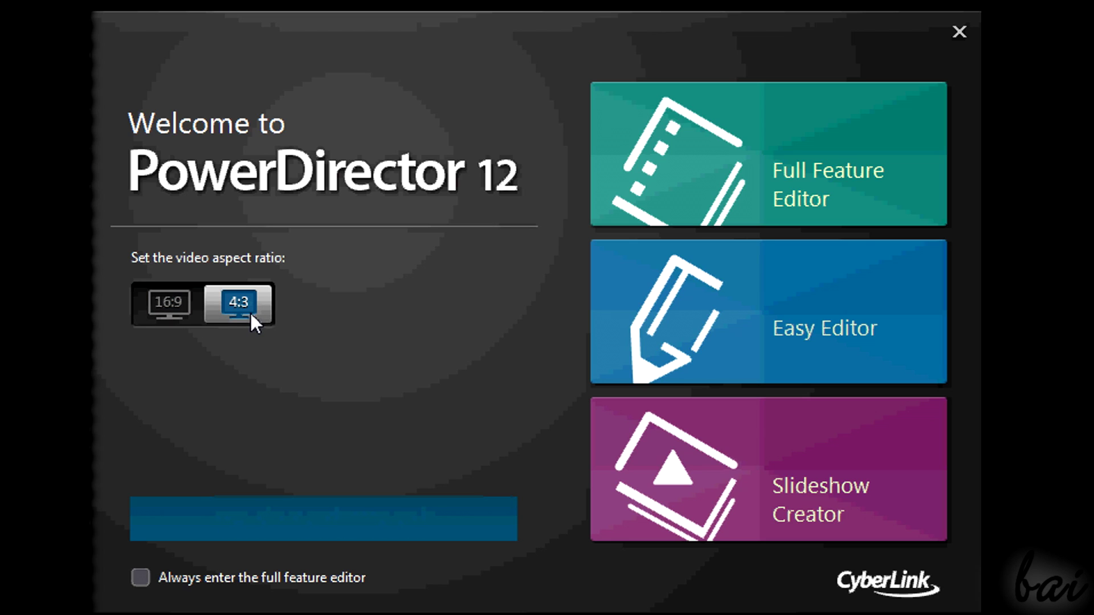
click(184, 303)
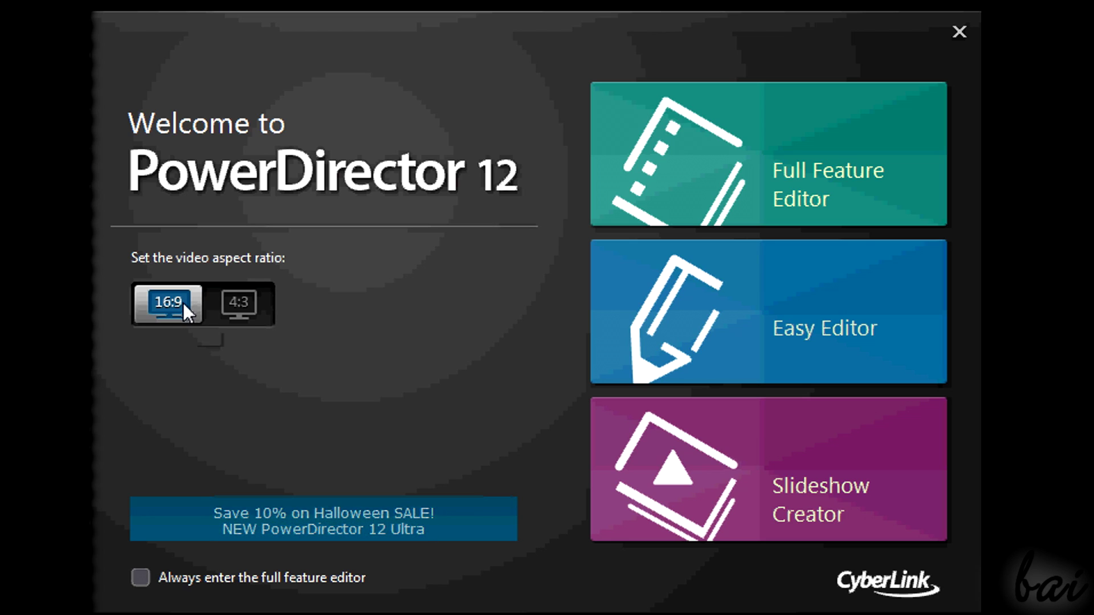
click(250, 311)
click(162, 304)
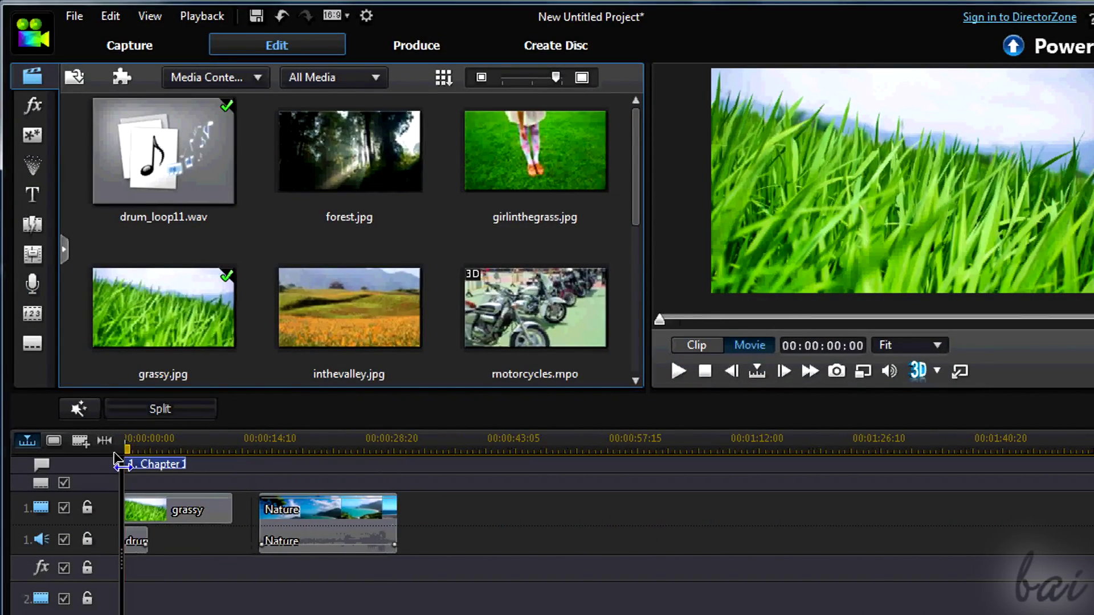
Step: Select the grassy and Nature clips on the zoomed-in timeline
click(171, 510)
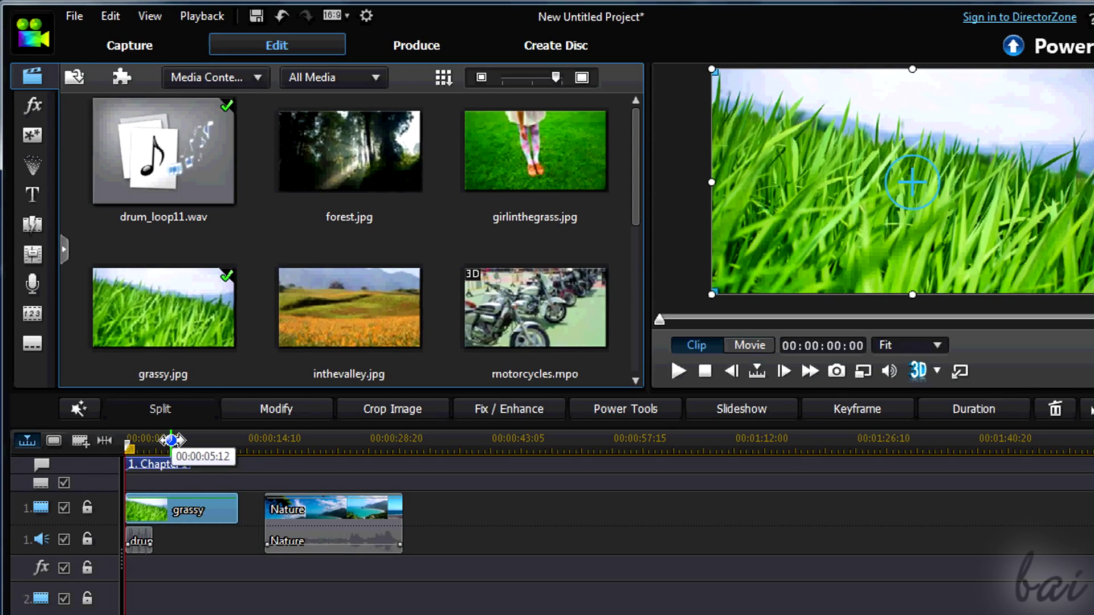
mouse_move(181, 442)
mouse_down()
mouse_move(287, 443)
mouse_move(276, 444)
mouse_up()
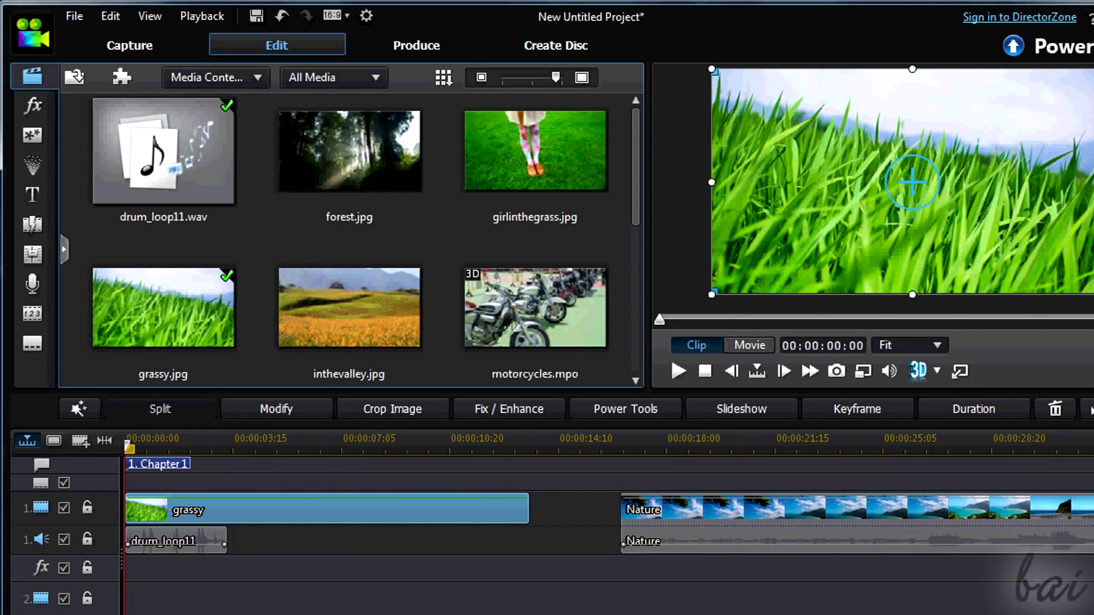
click(756, 517)
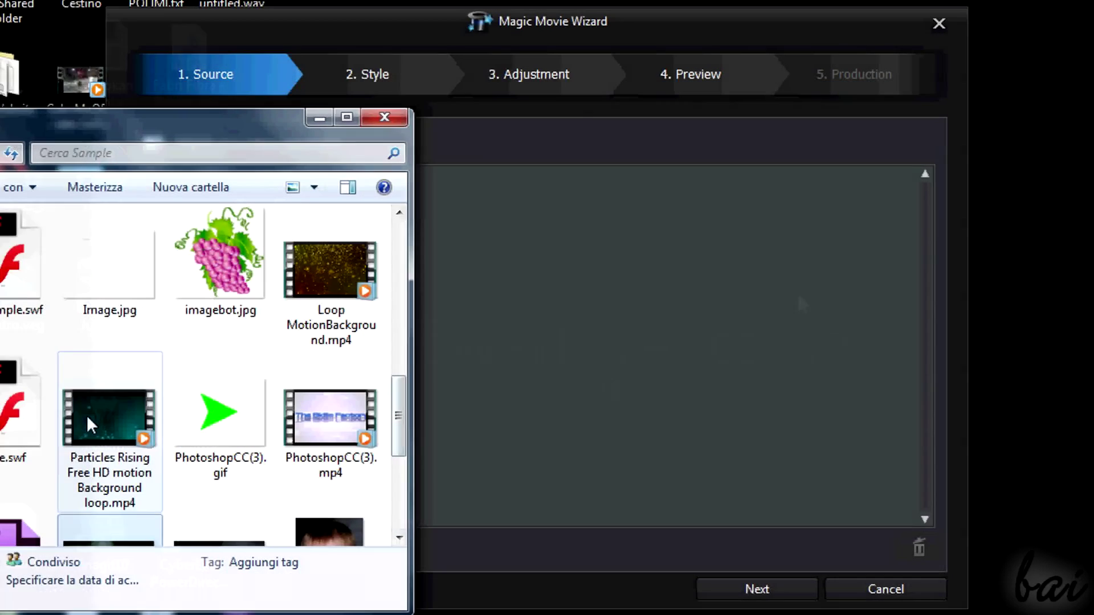
Step: Add the Particles Rising video to the Magic Movie Wizard and advance through Style and Adjustment
drag(110, 419, 628, 378)
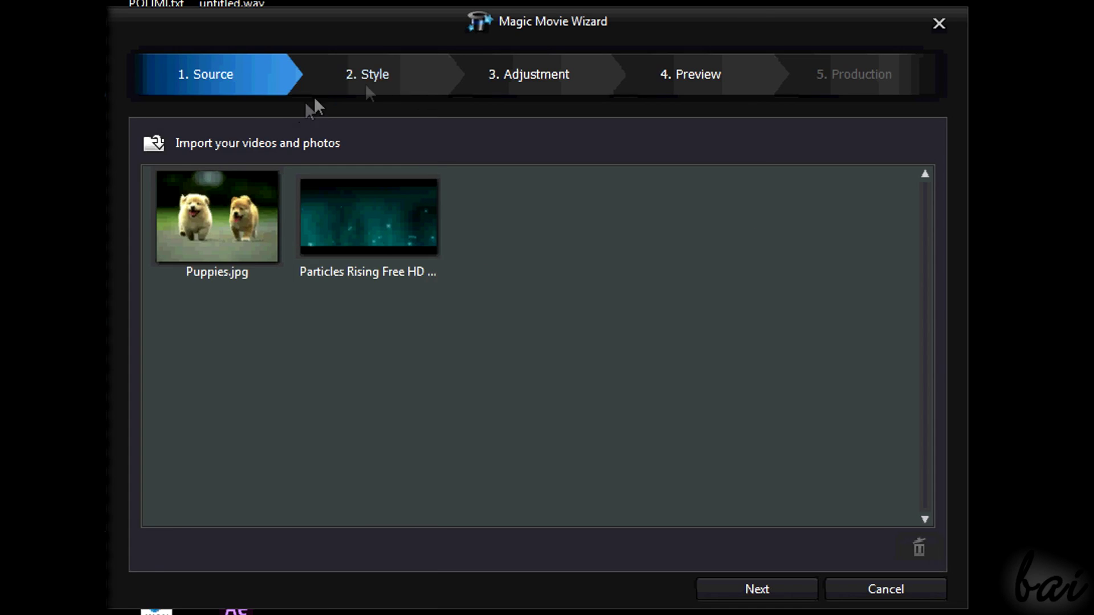
click(368, 85)
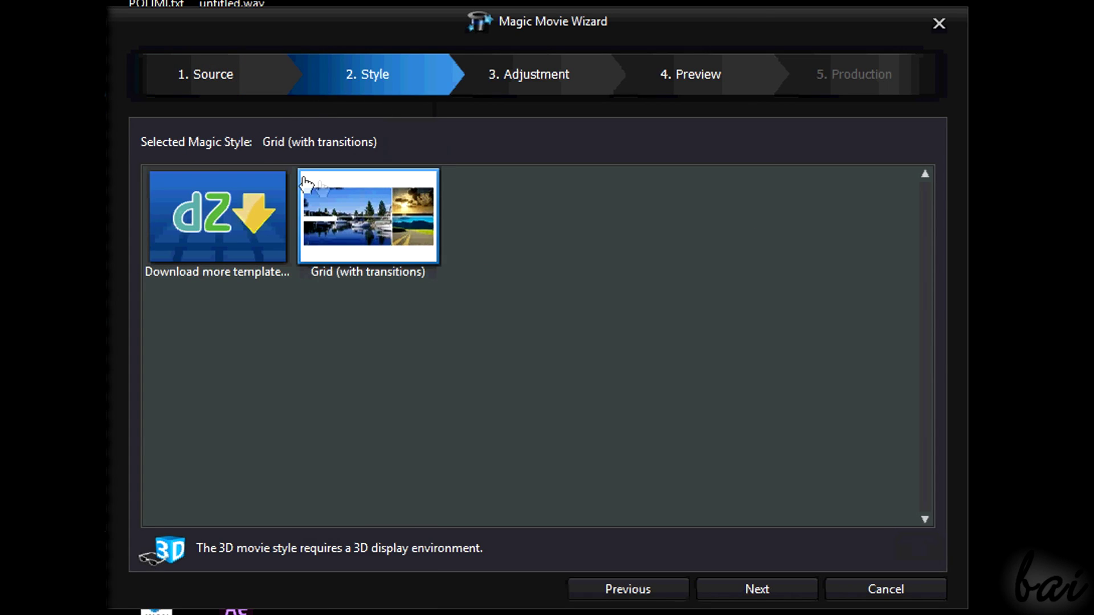
click(564, 75)
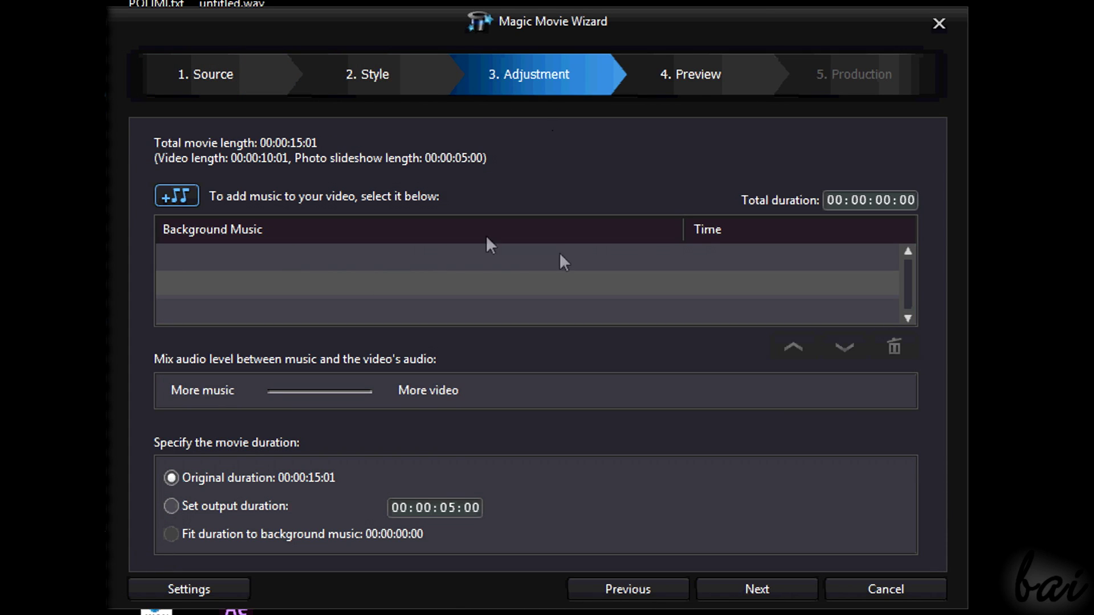
click(695, 77)
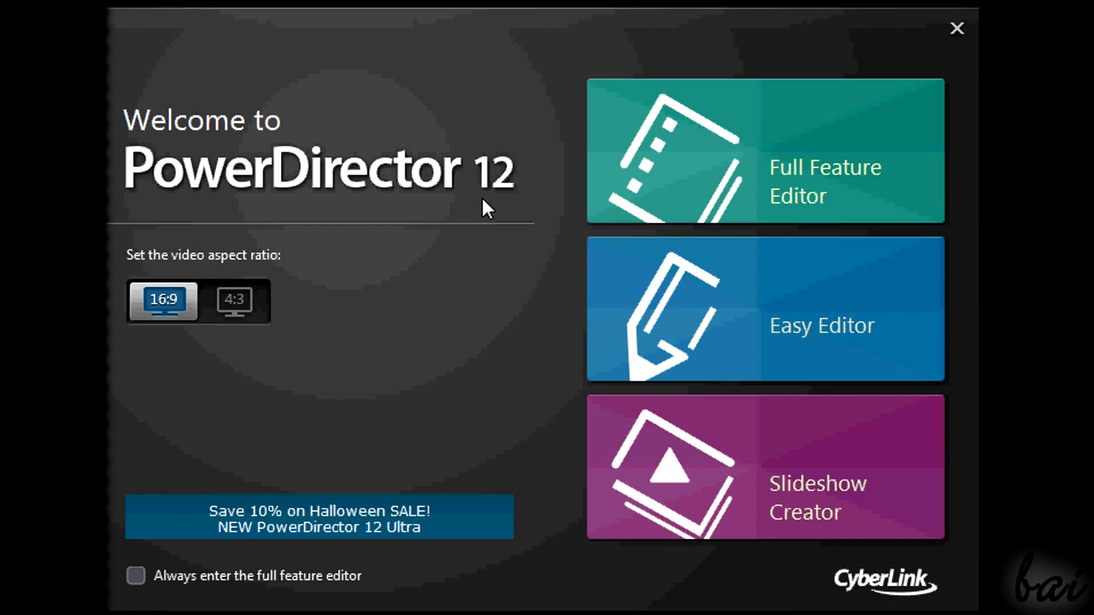
Step: Build a Normal-style slideshow of Puppies.jpg in Slideshow Creator and play its preview
click(773, 471)
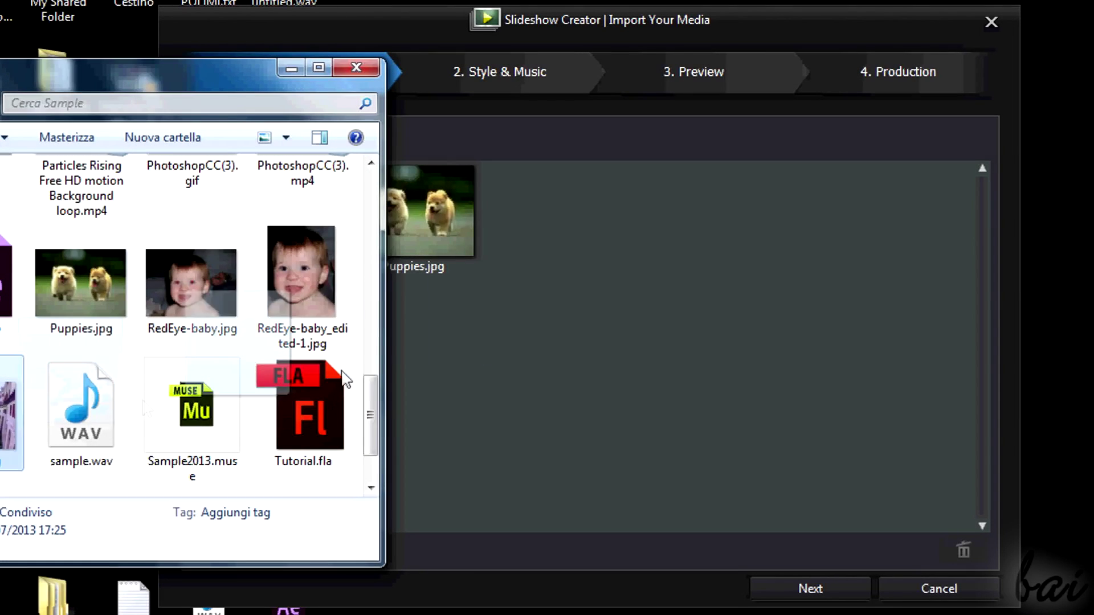
click(359, 73)
click(483, 70)
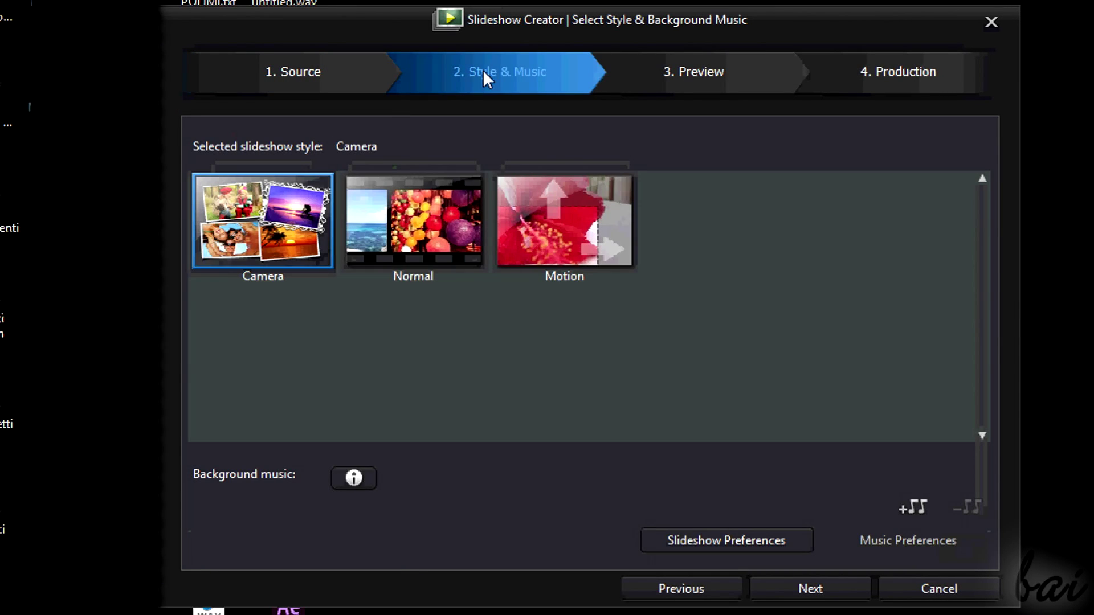
click(438, 229)
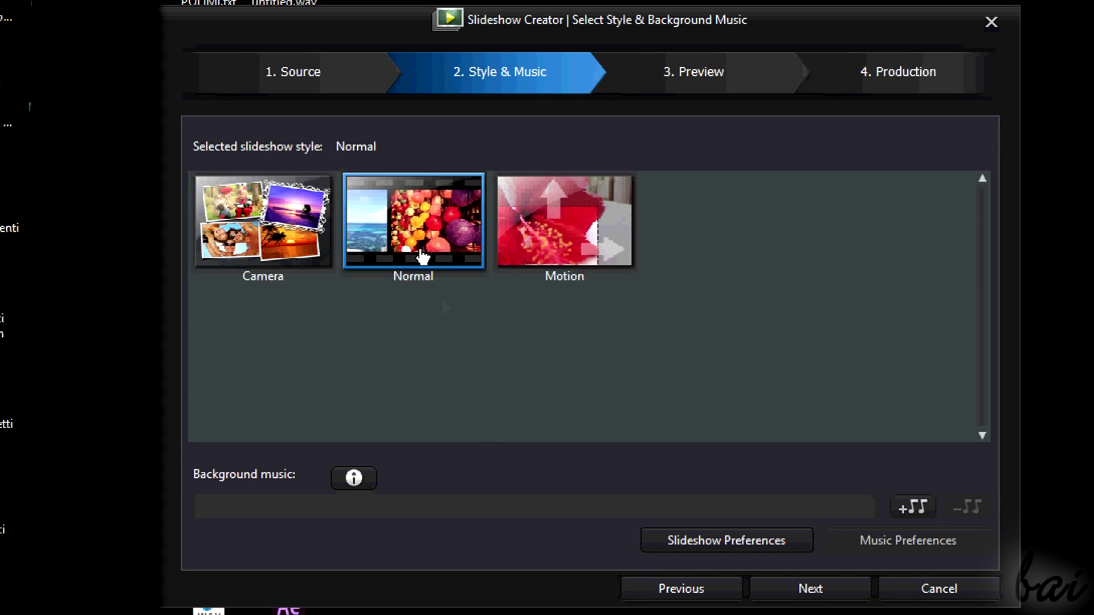
click(723, 73)
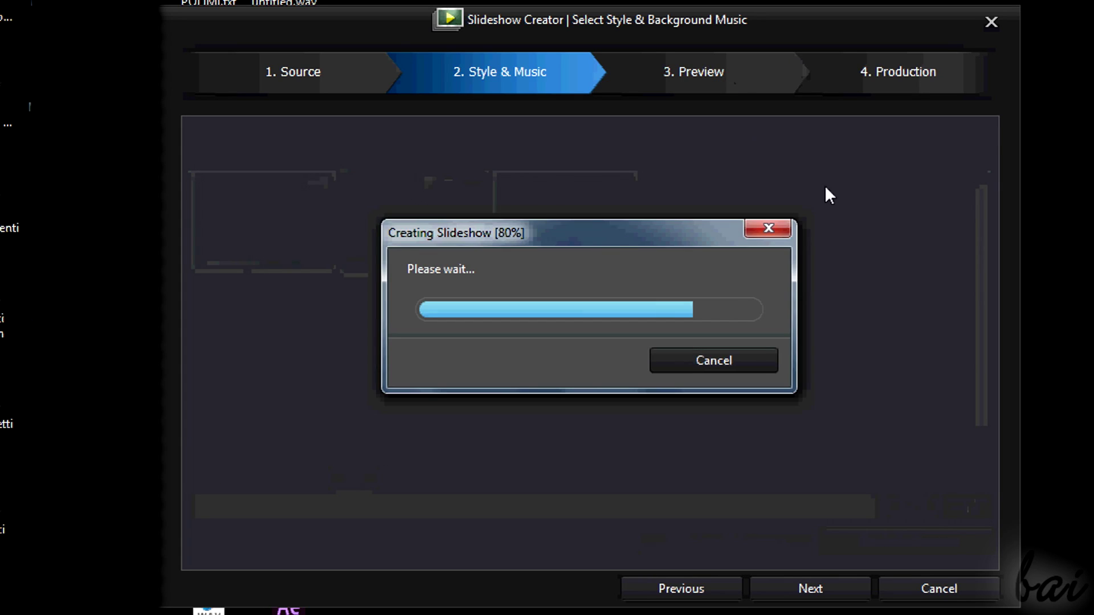
click(208, 549)
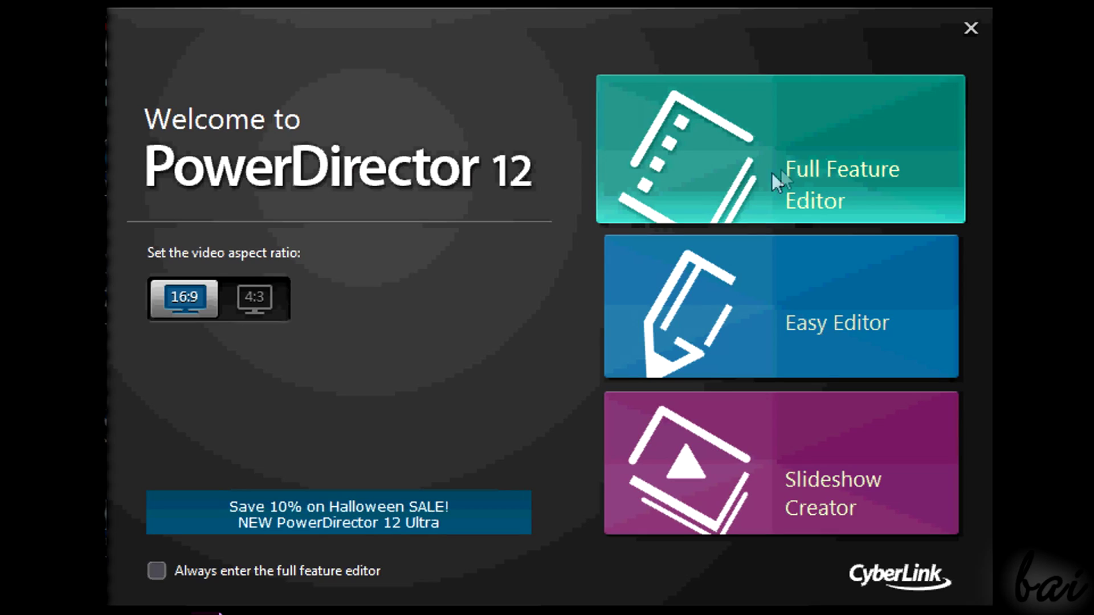
Step: Open the Full Feature Editor, dismiss the HD prompt, and add girlinthegrass to video track 1
click(780, 169)
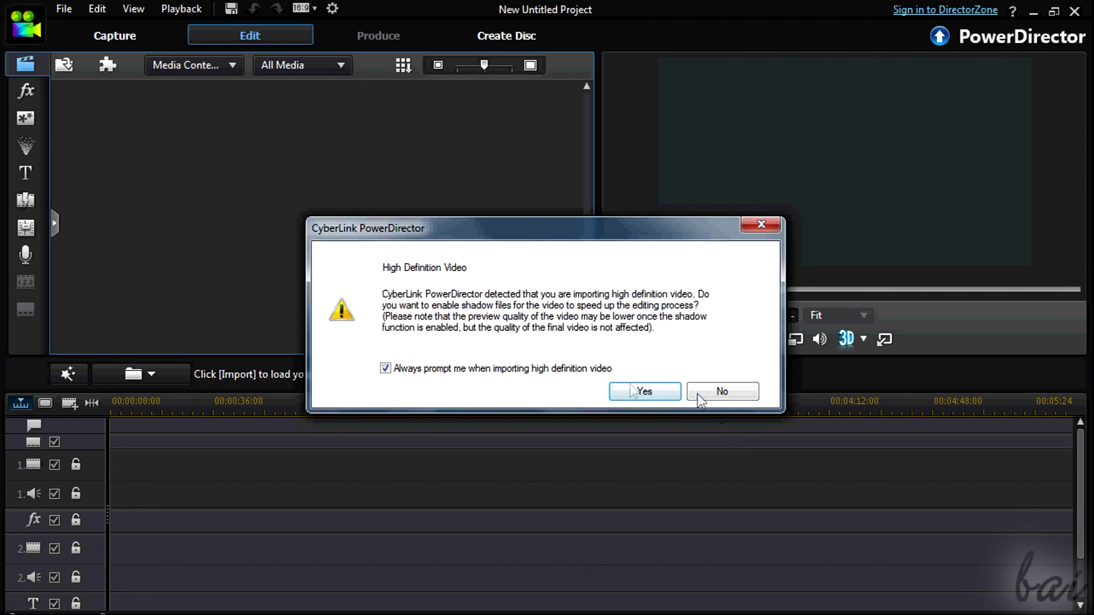
click(697, 394)
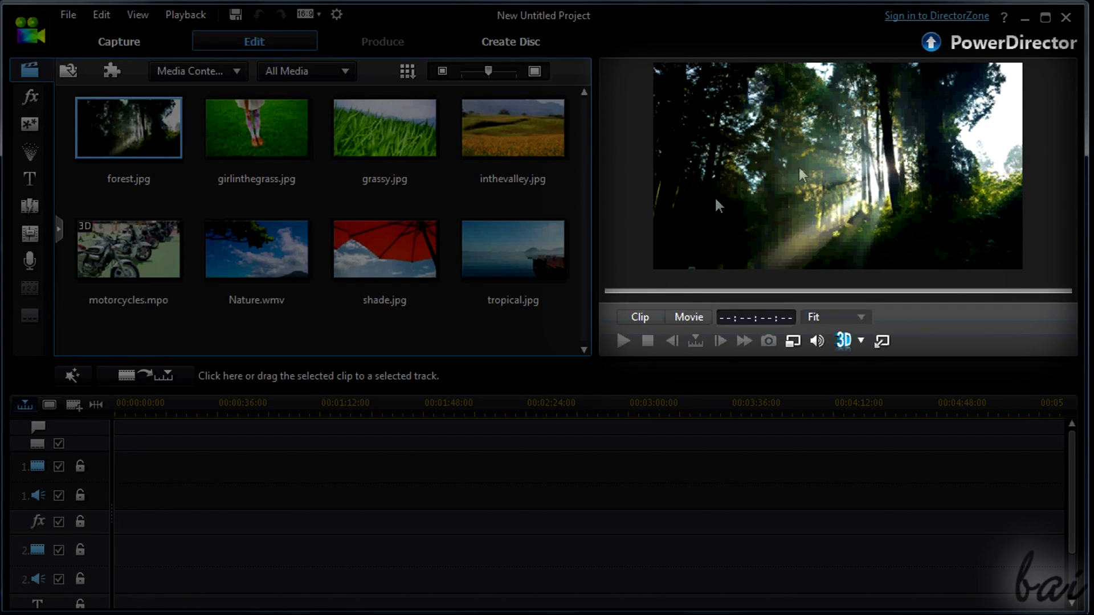
click(528, 140)
click(423, 141)
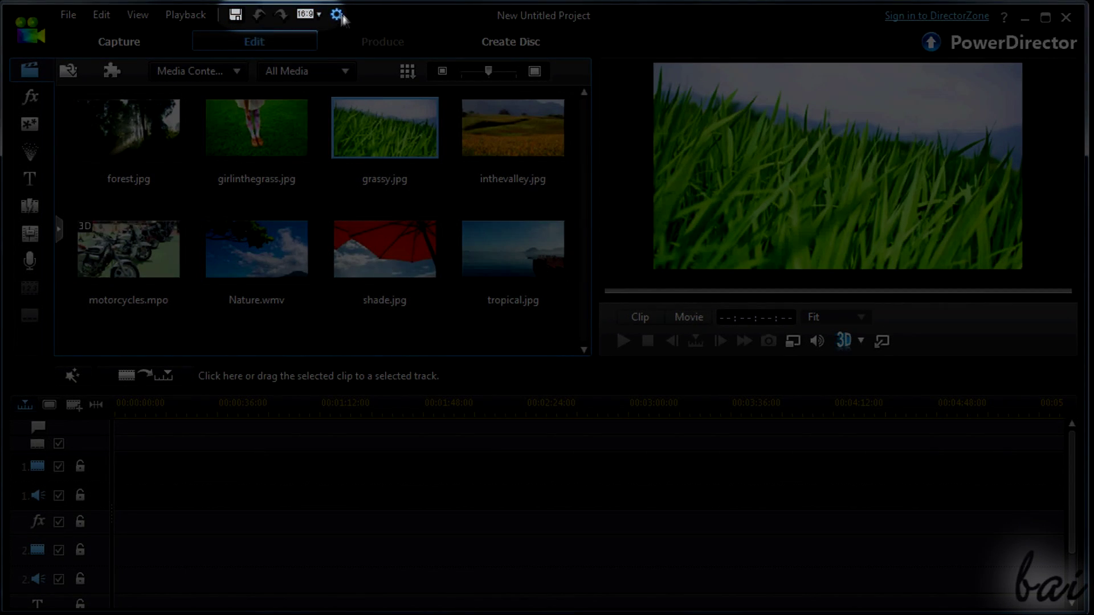
drag(257, 128, 160, 466)
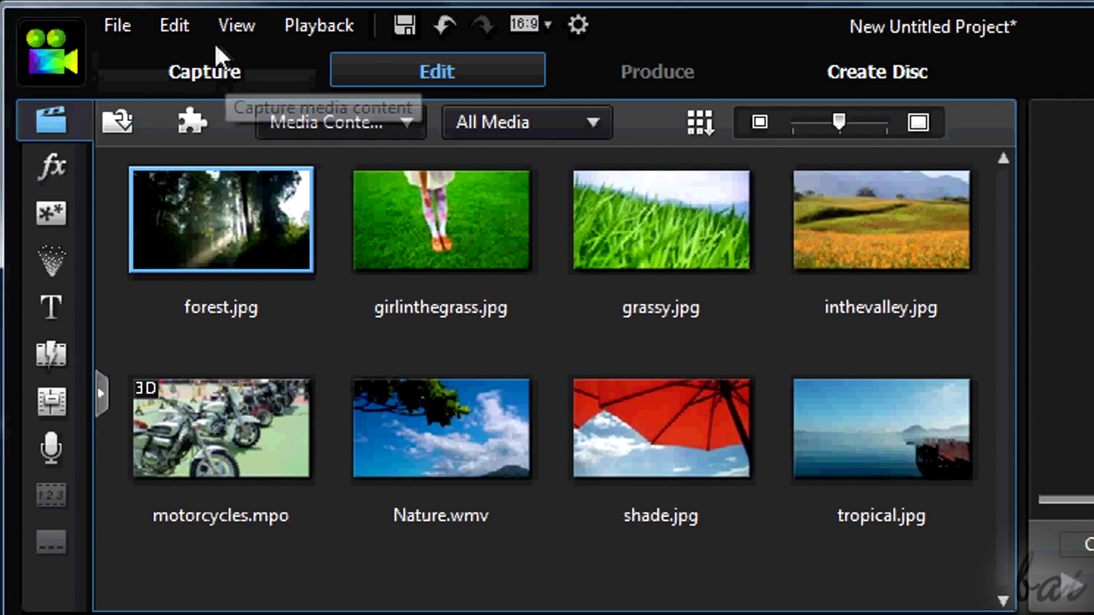
Step: Look at the Capture room's microphone recording option, then return to Edit
click(209, 70)
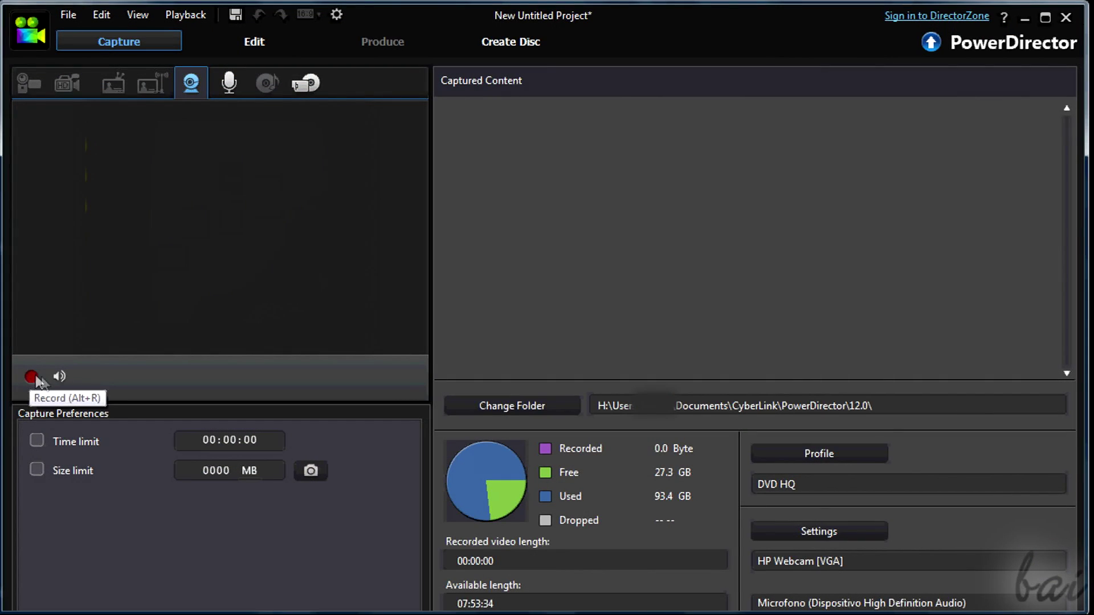
click(230, 86)
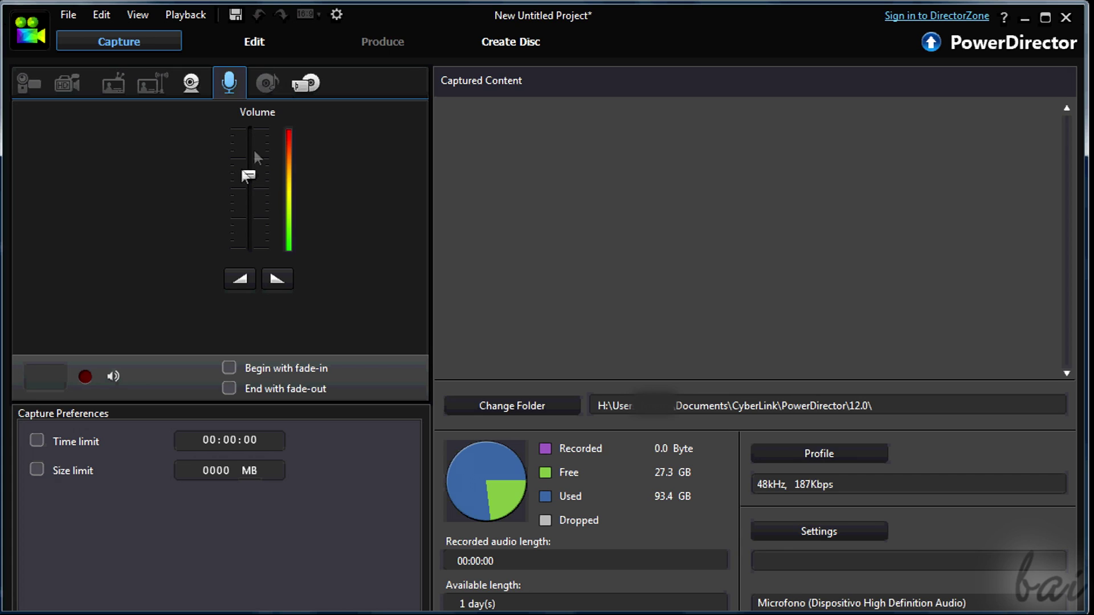
click(256, 45)
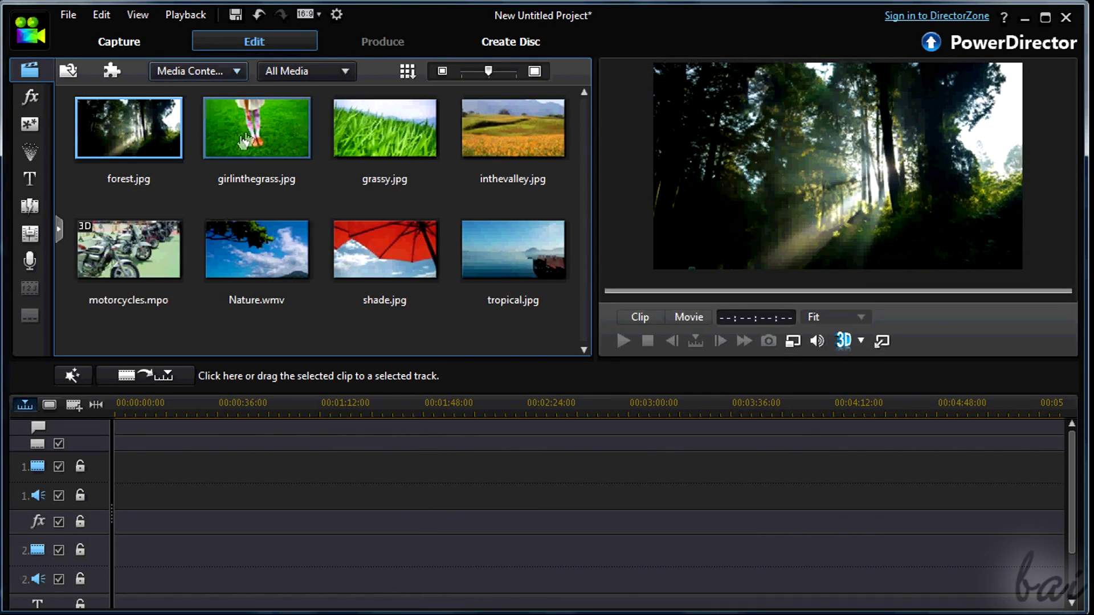
Step: Place the shade image on video track 1, then visit the Produce and Create Disc rooms
click(392, 263)
drag(392, 262, 278, 448)
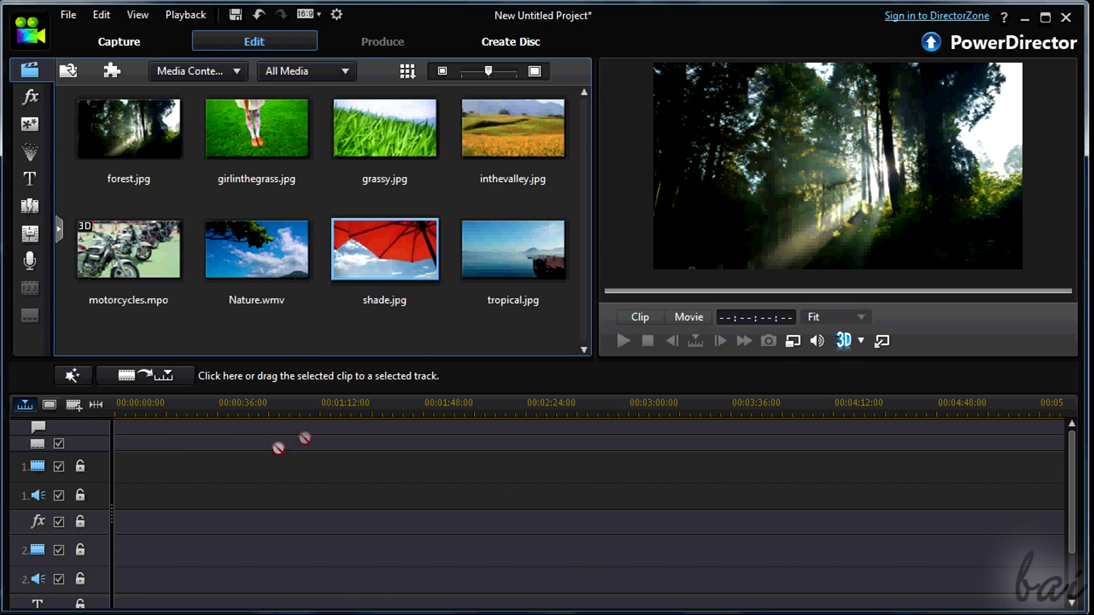
drag(232, 476, 235, 468)
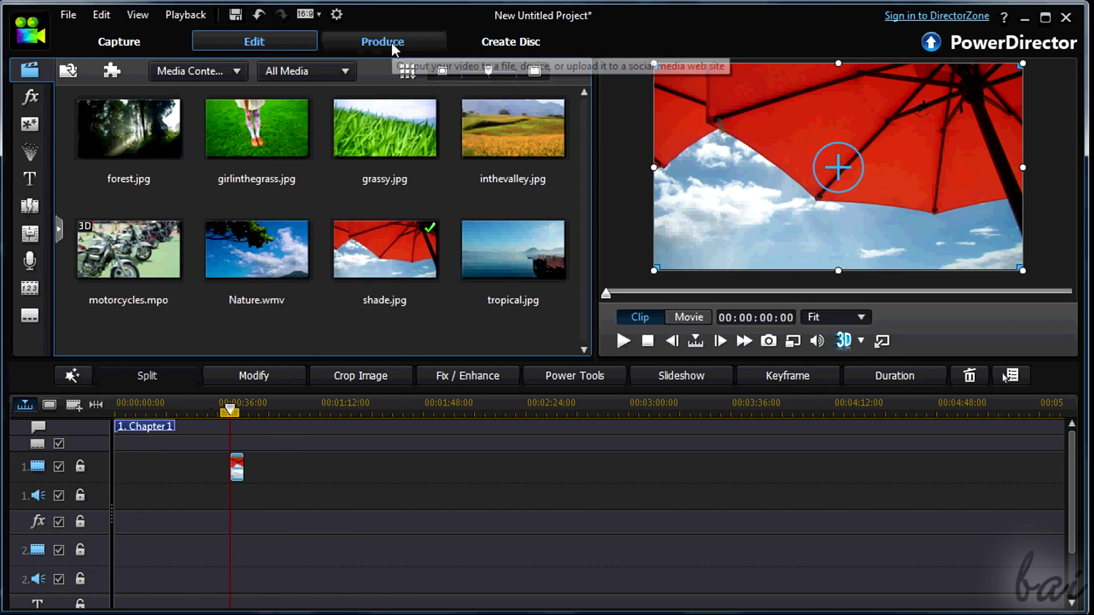
click(391, 43)
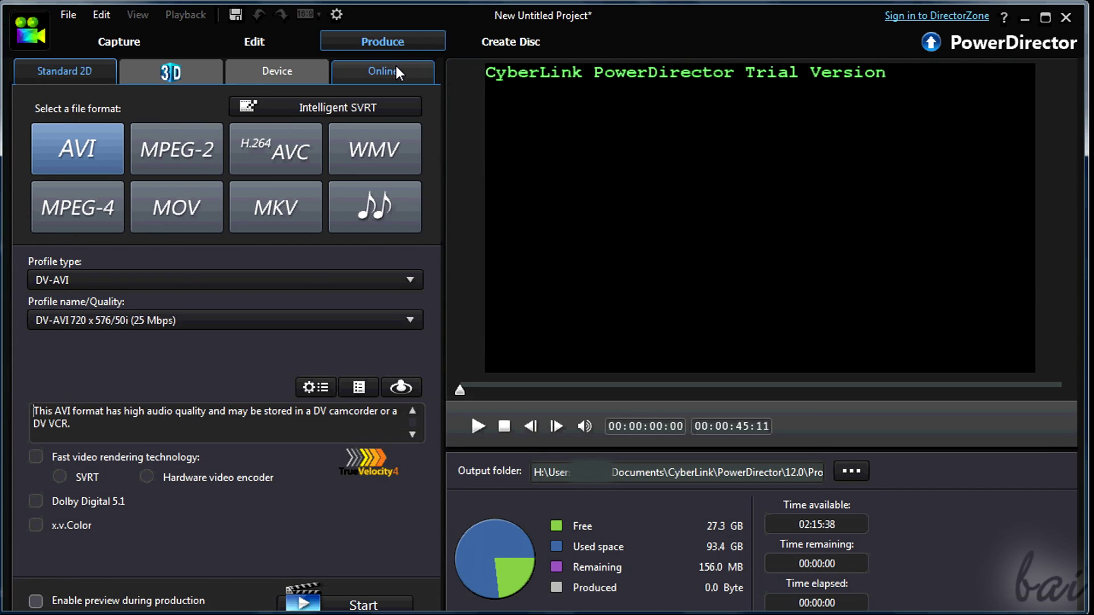
click(540, 42)
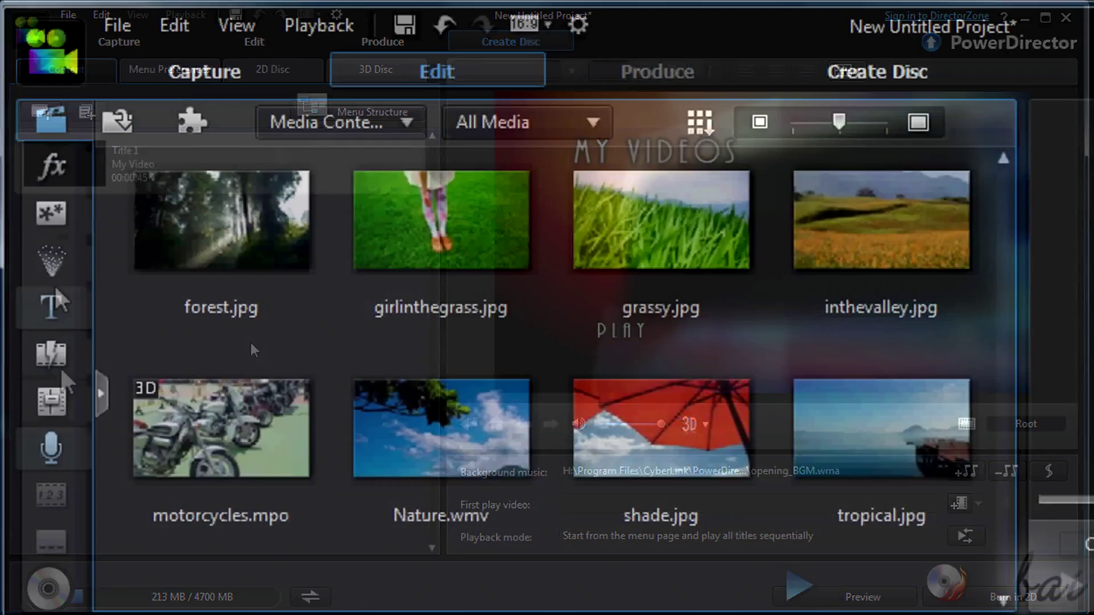
Step: Browse the PiP object, particle, title and transition libraries, then return to the media library
click(51, 214)
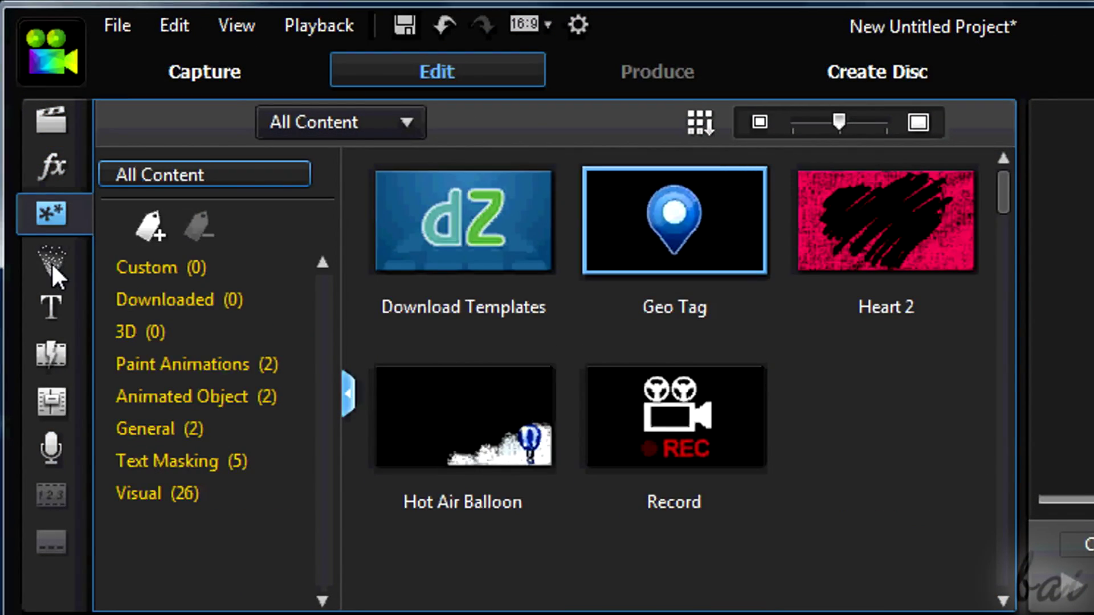
click(51, 263)
click(52, 314)
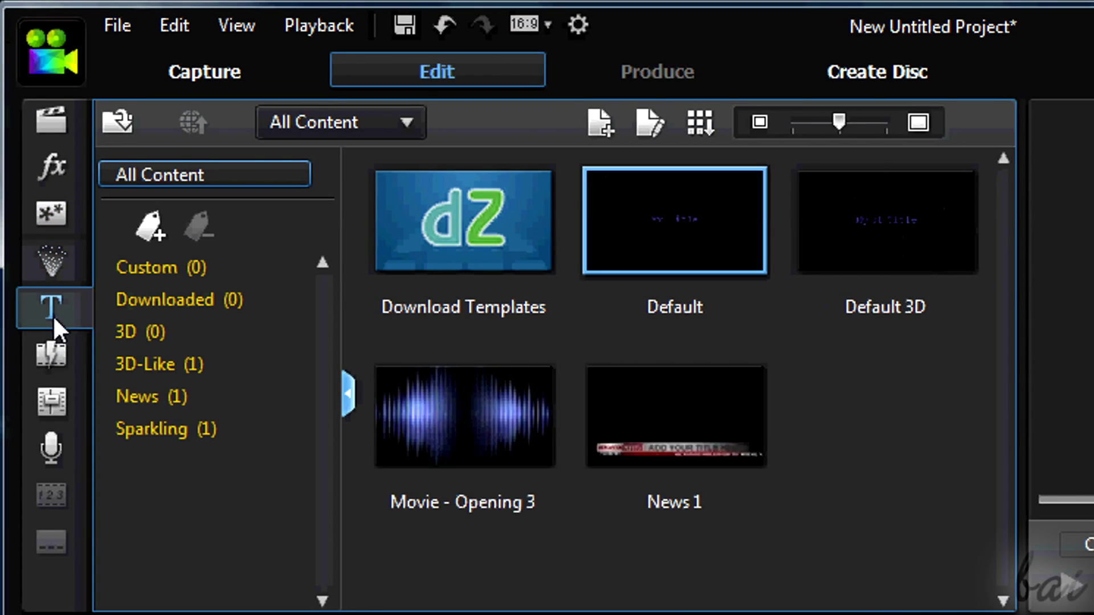
click(50, 357)
click(34, 77)
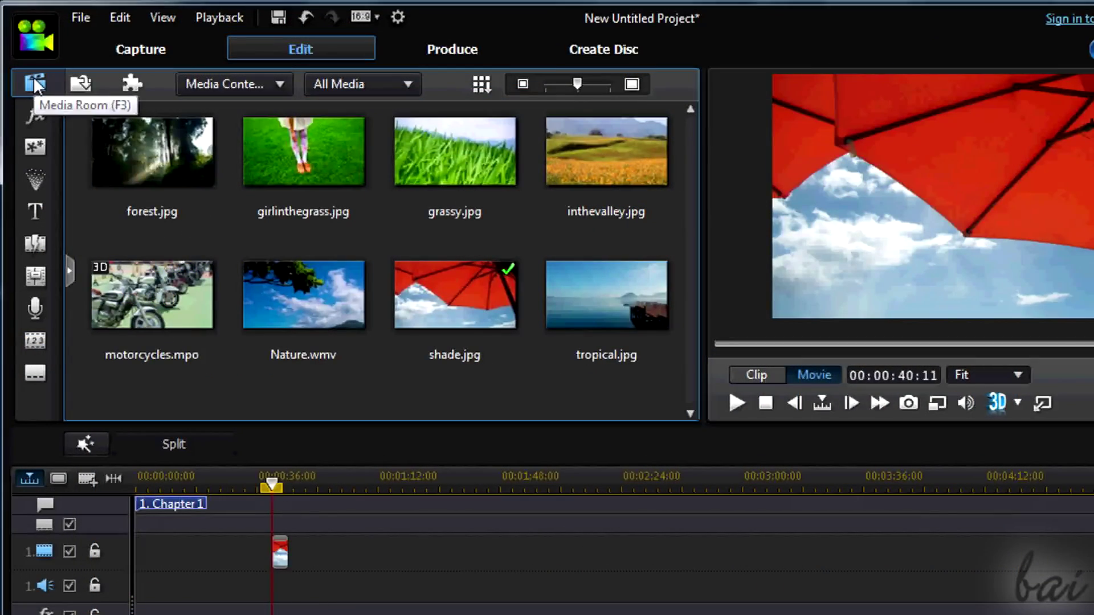
Step: Place the grassy and inthevalley images on the video track
click(455, 151)
click(609, 163)
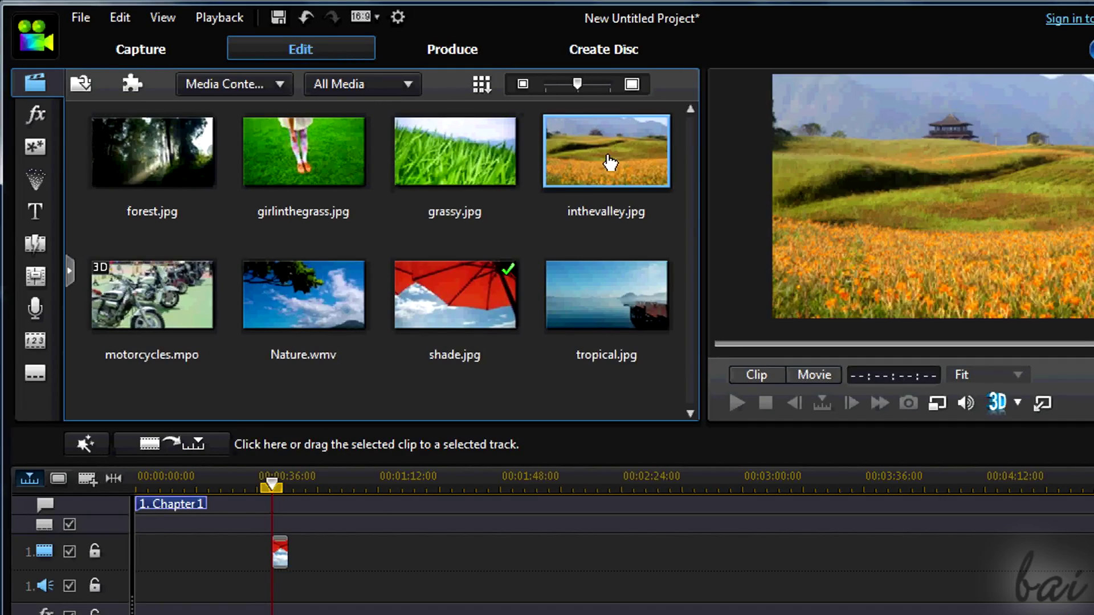
drag(462, 149, 347, 551)
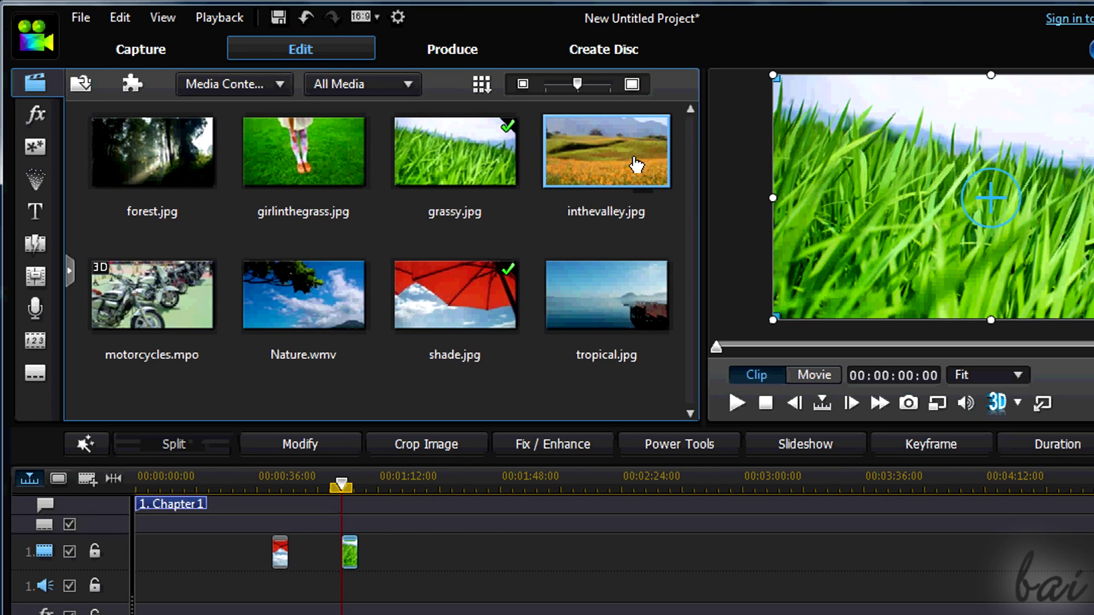
drag(635, 165, 462, 505)
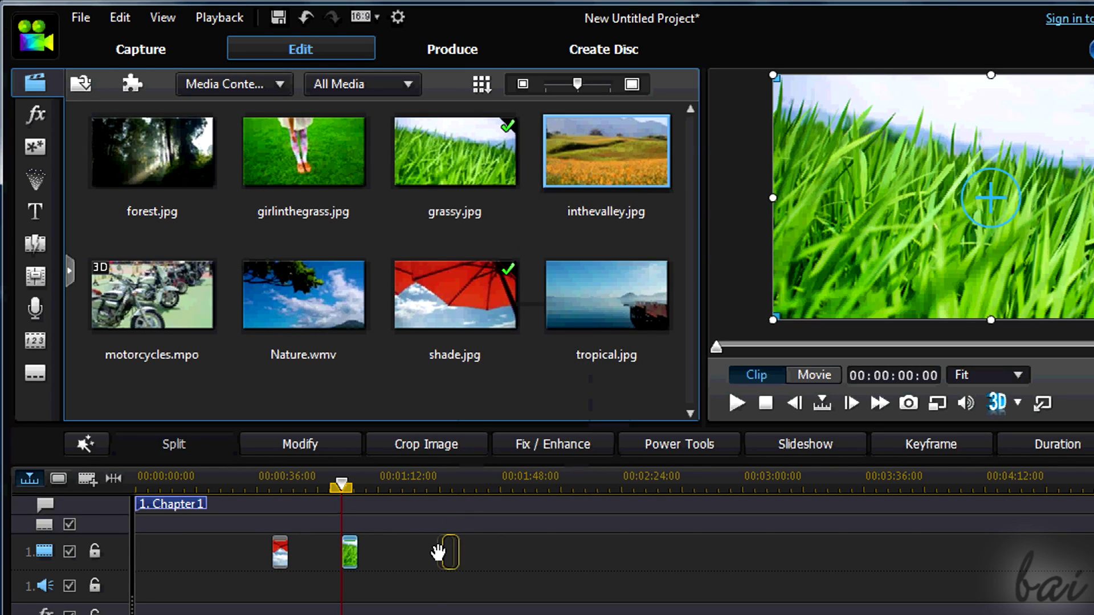
drag(439, 554, 445, 554)
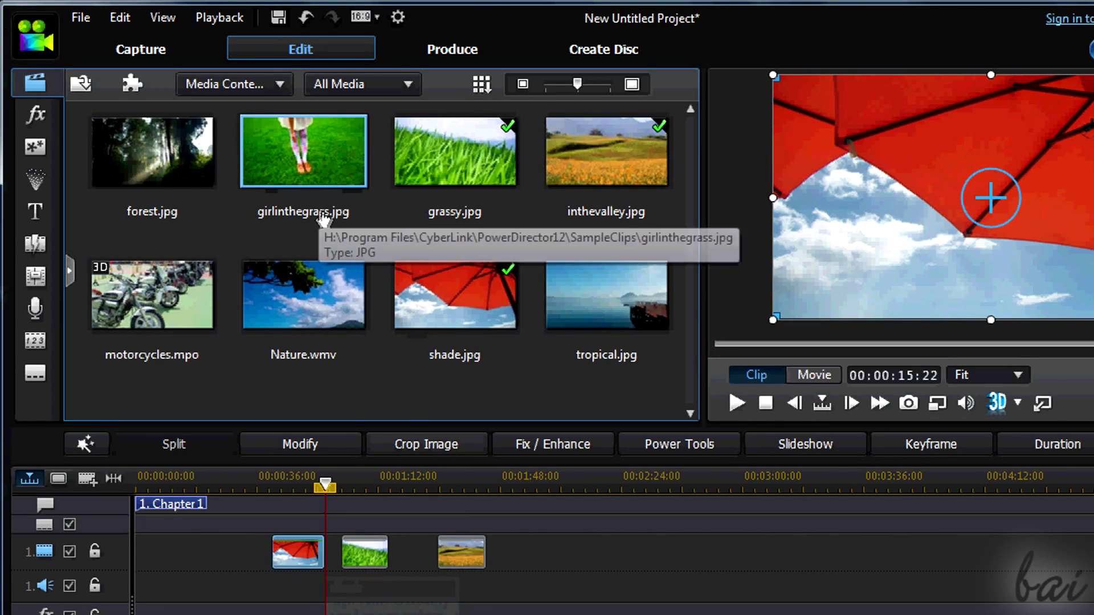
Step: Import drum_loop11.wav with Import Media Files and place it on audio track 1
click(411, 85)
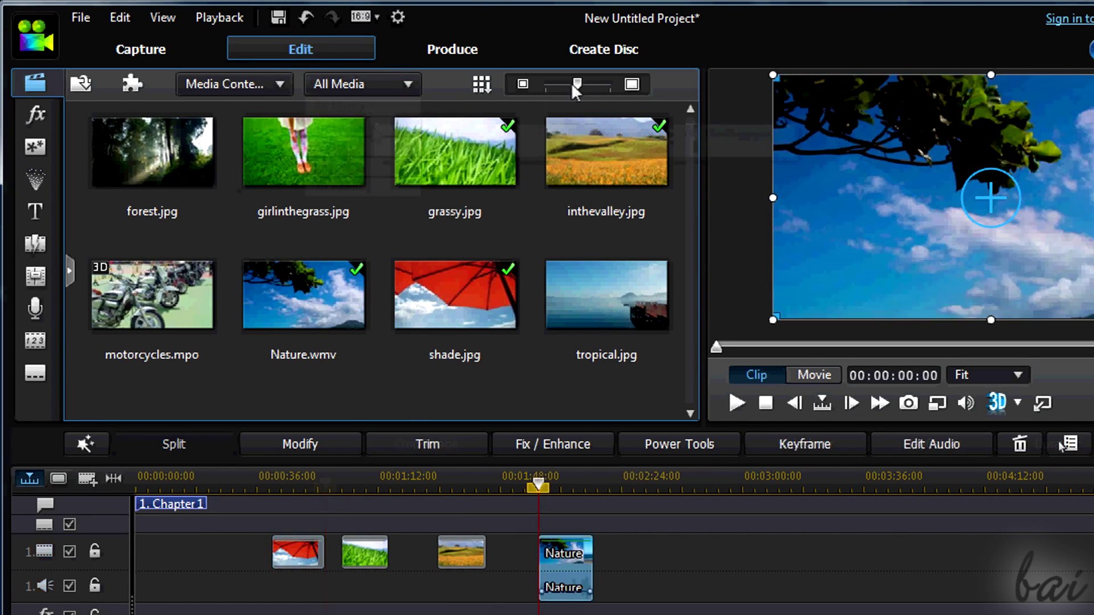
mouse_move(575, 86)
mouse_down()
mouse_move(554, 86)
mouse_move(602, 89)
mouse_up()
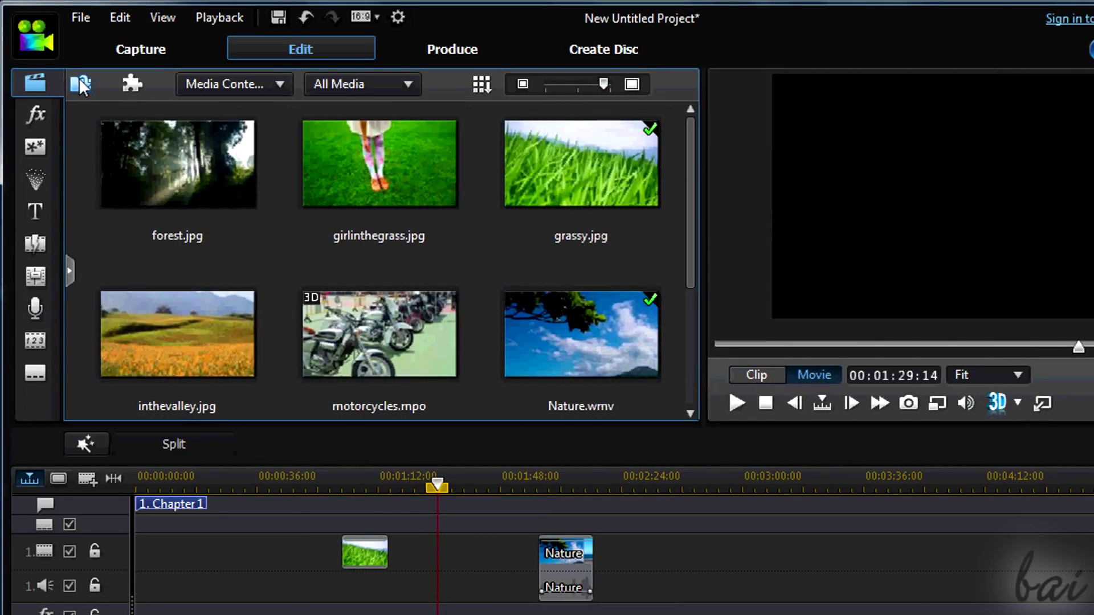
click(79, 78)
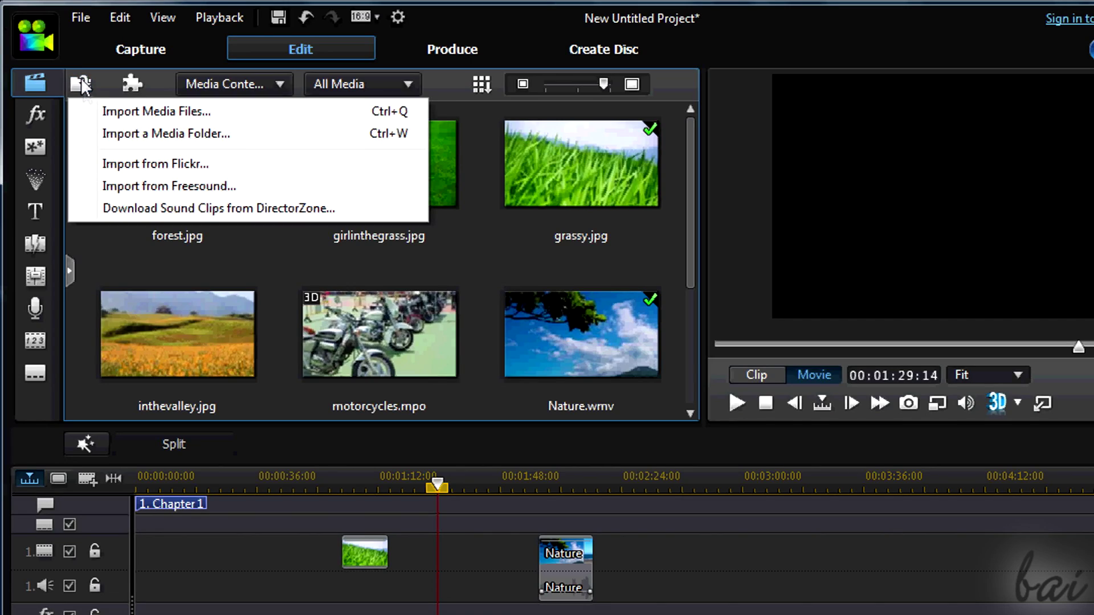
click(115, 114)
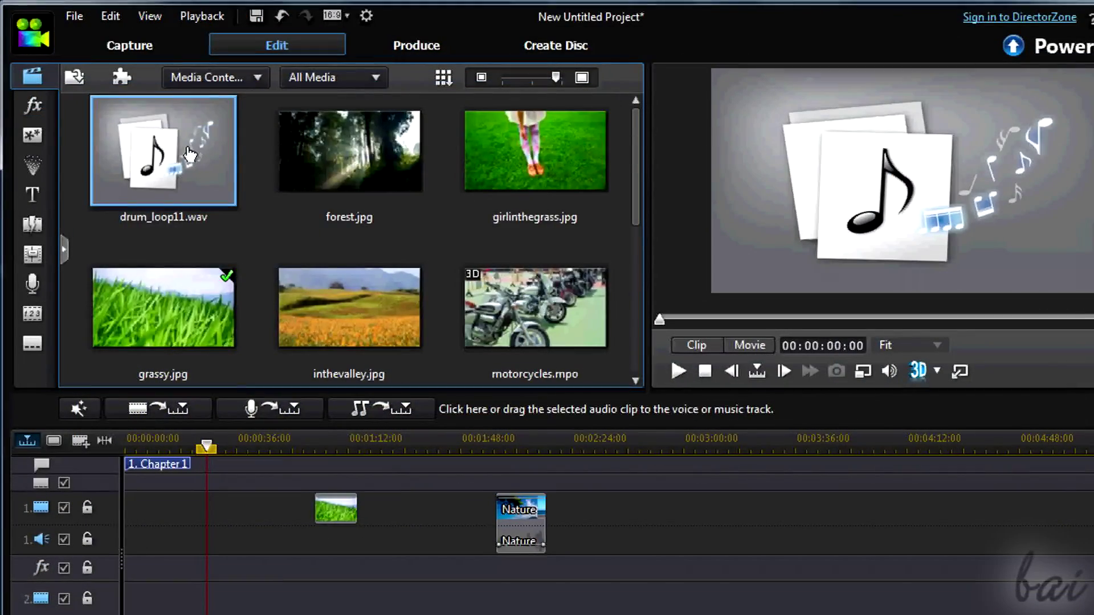
drag(189, 155, 265, 539)
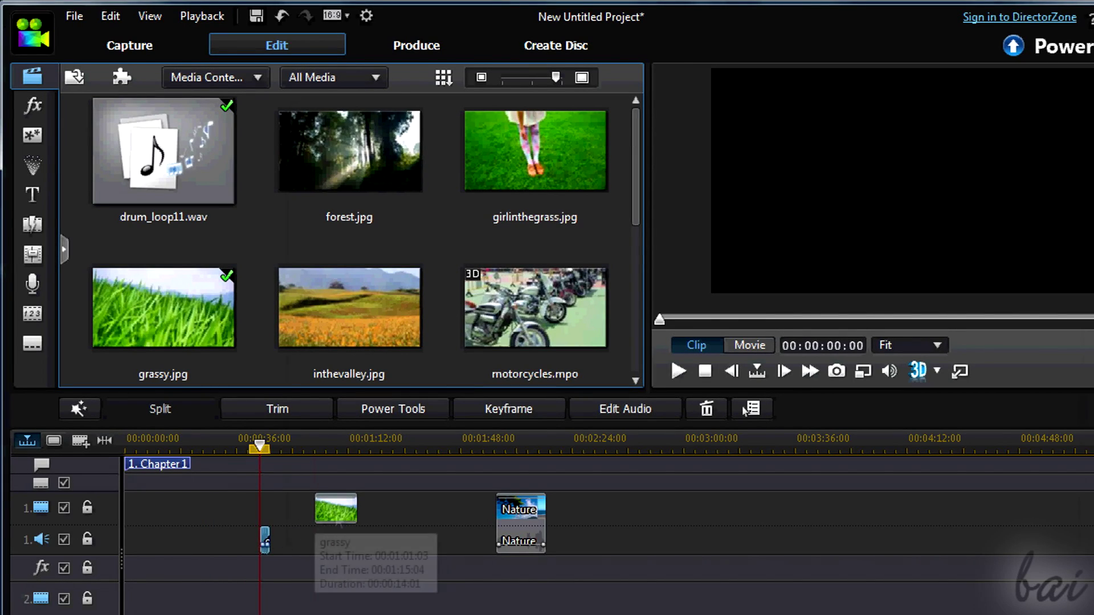
Step: Move grassy to the timeline start, slide Nature beside it, and drop Bloom on the effect track
drag(336, 508, 149, 511)
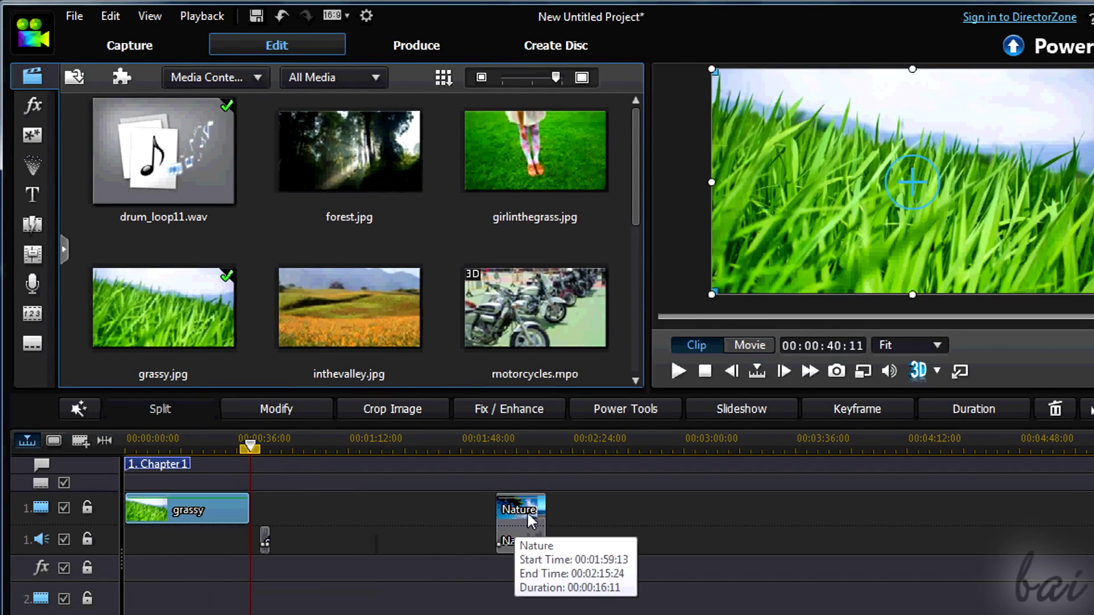
drag(525, 508, 154, 537)
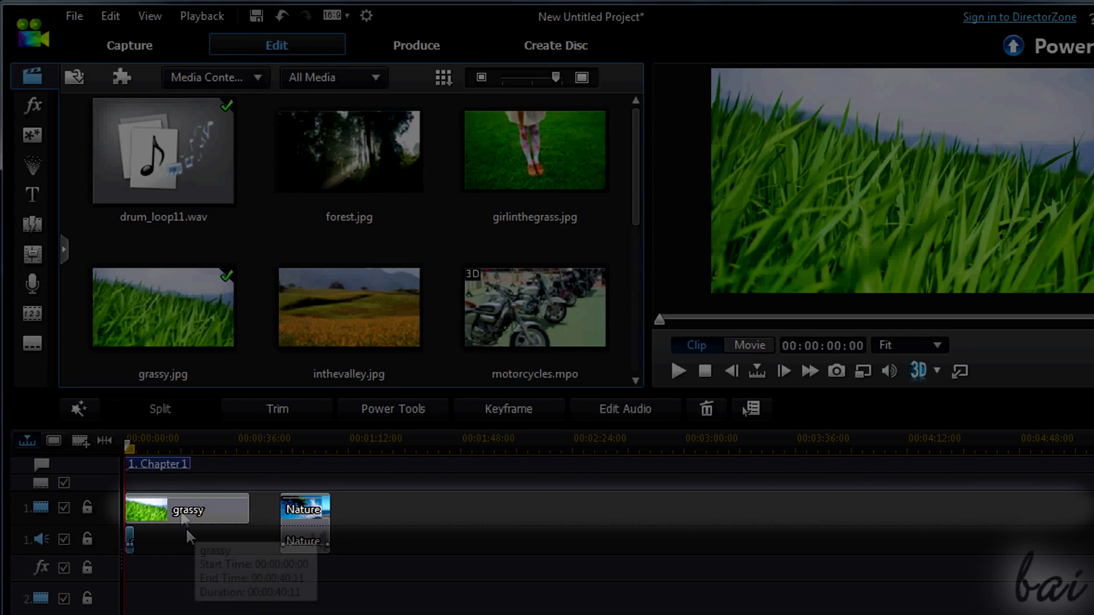
mouse_move(188, 509)
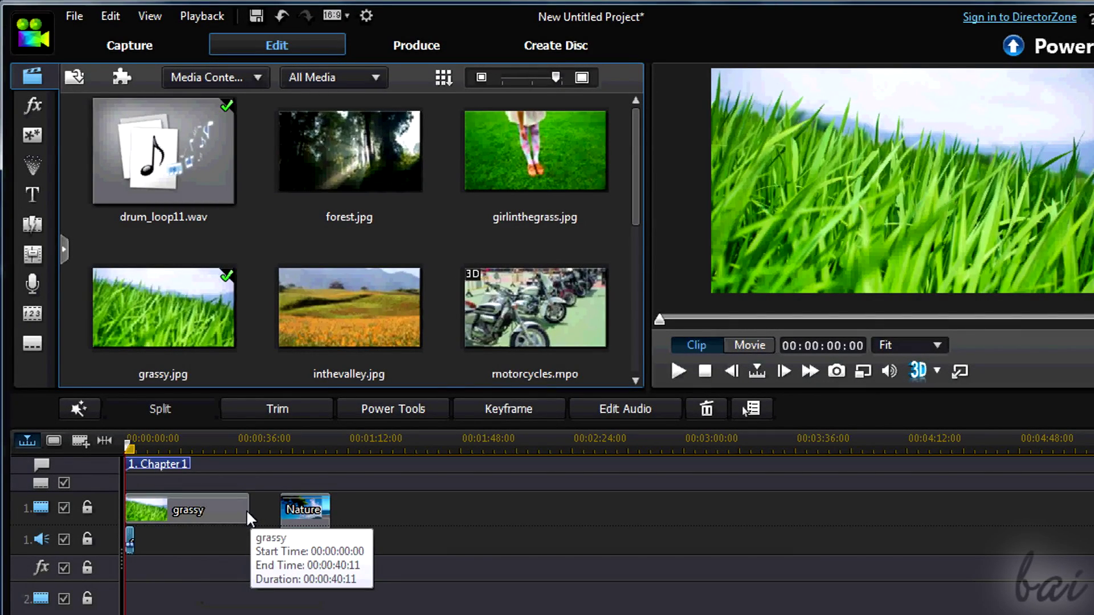
click(246, 510)
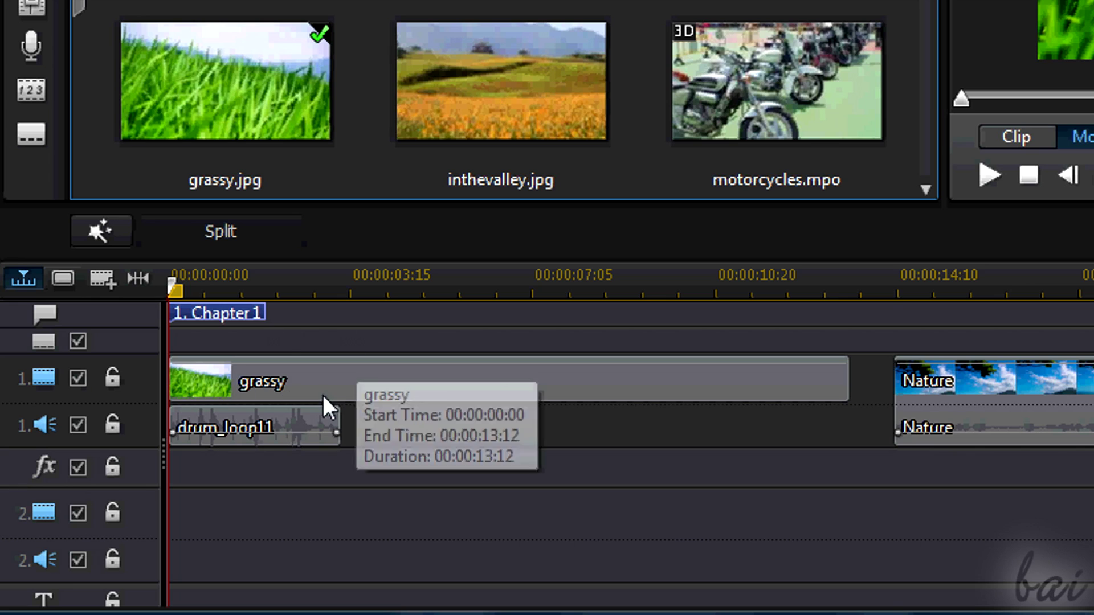
click(940, 381)
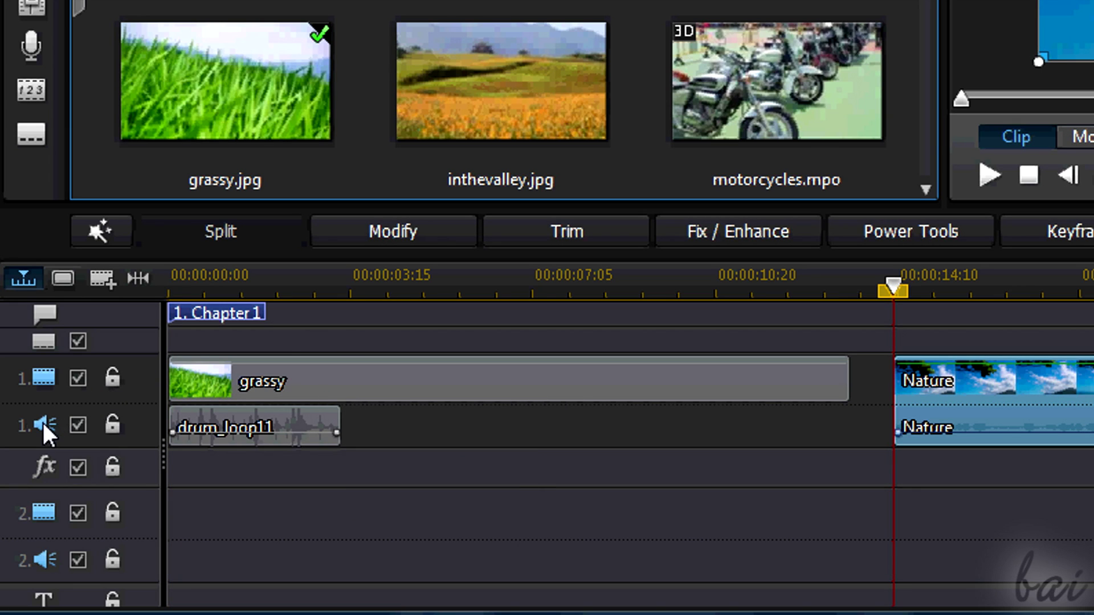
click(222, 428)
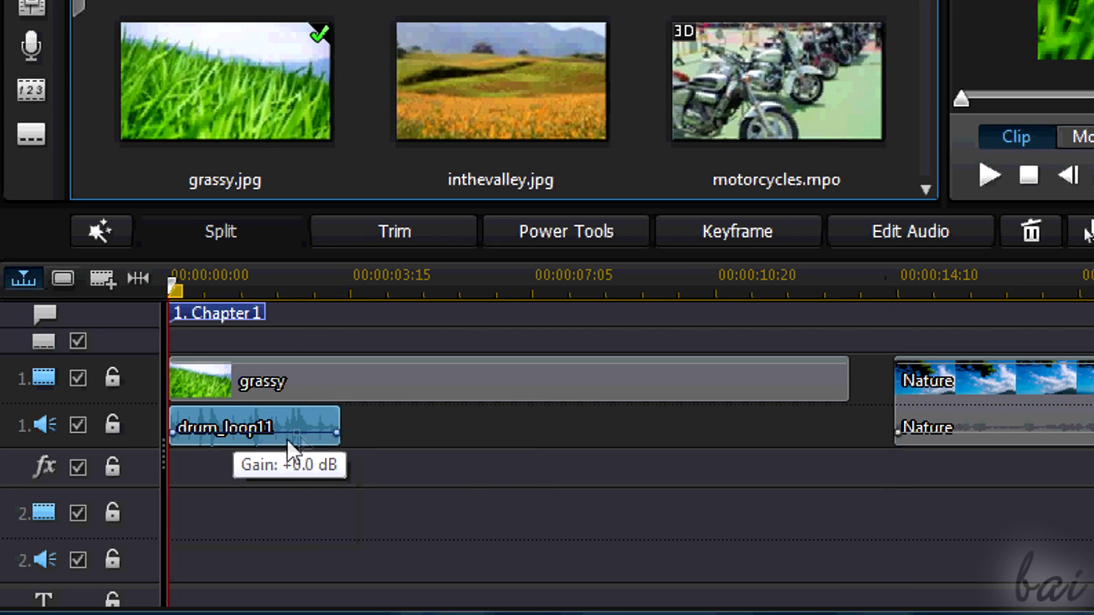
mouse_move(282, 435)
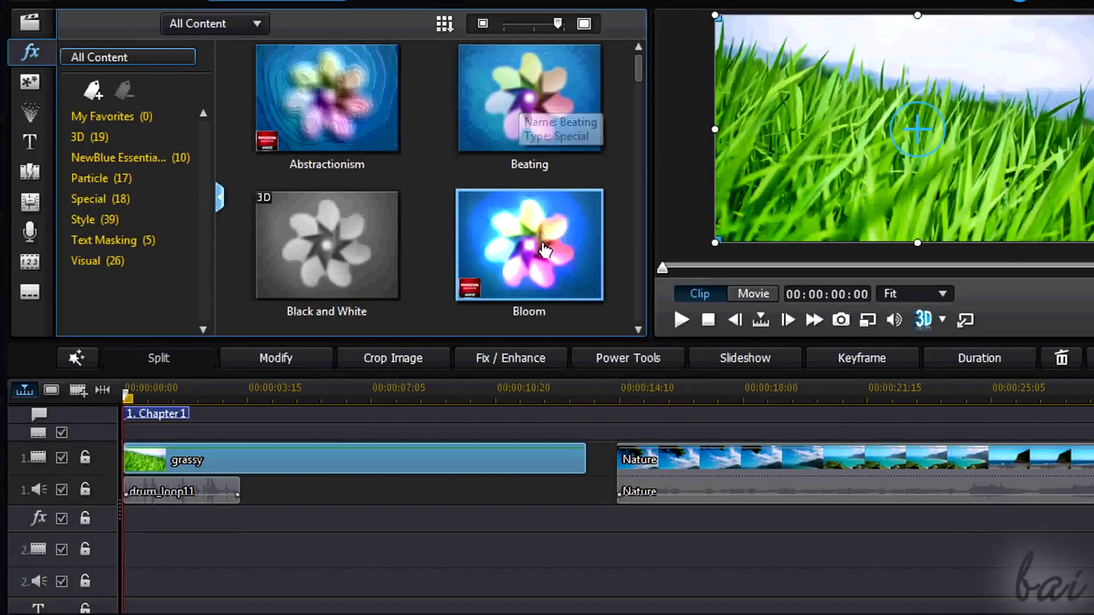
mouse_move(529, 245)
mouse_down()
mouse_move(366, 520)
mouse_move(302, 520)
mouse_up()
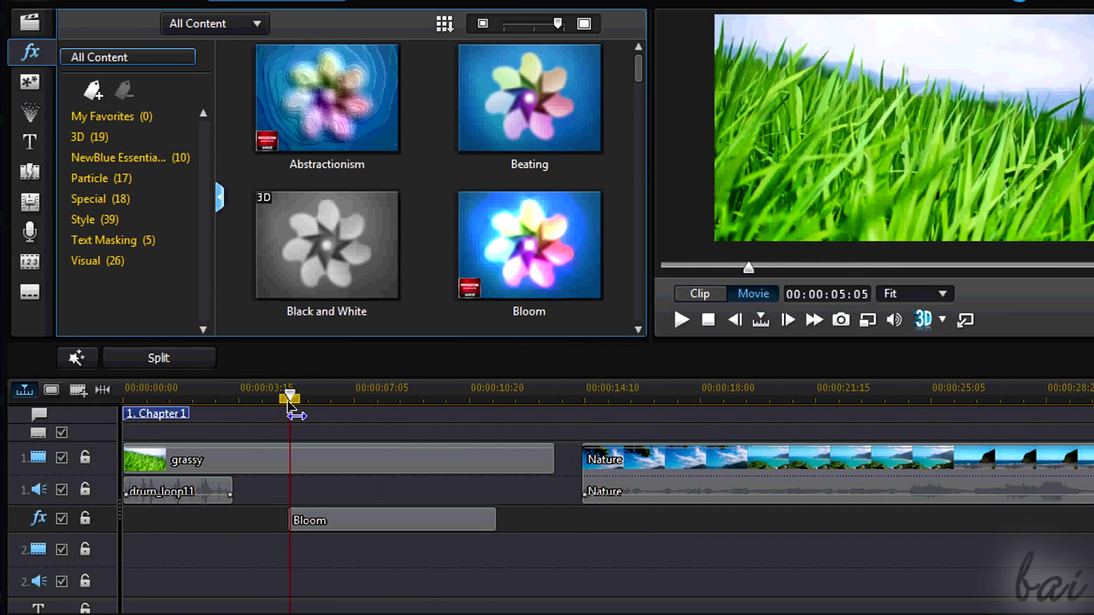
Step: Scrub through the Bloom effect on the grassy clip and widen the track-name panel
drag(290, 400, 300, 402)
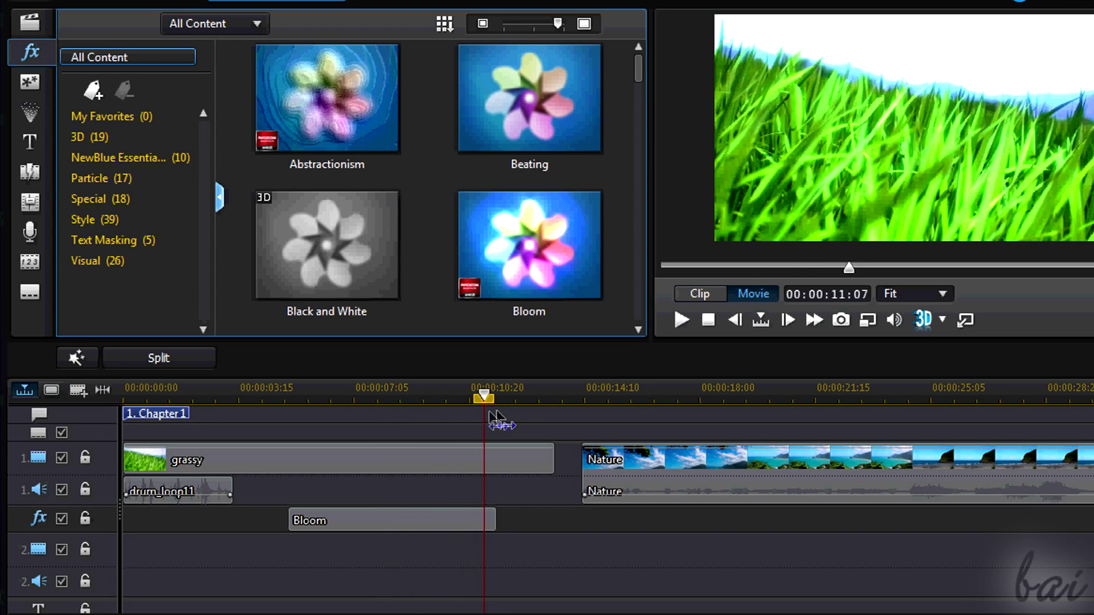
drag(549, 418, 557, 420)
click(526, 459)
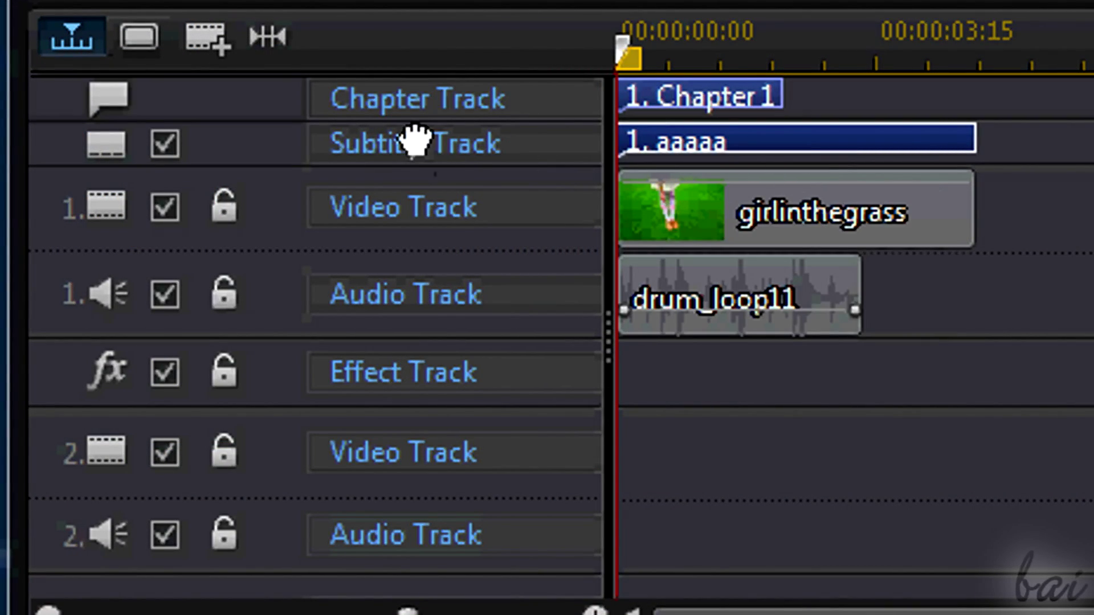
scroll(479, 176, down, 5)
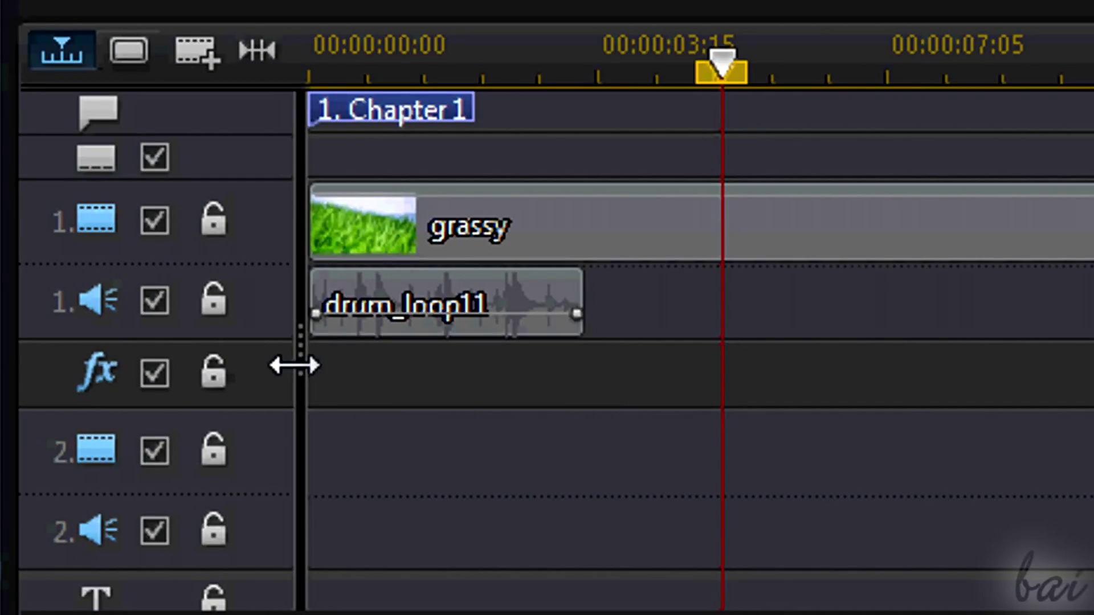
drag(294, 366, 583, 392)
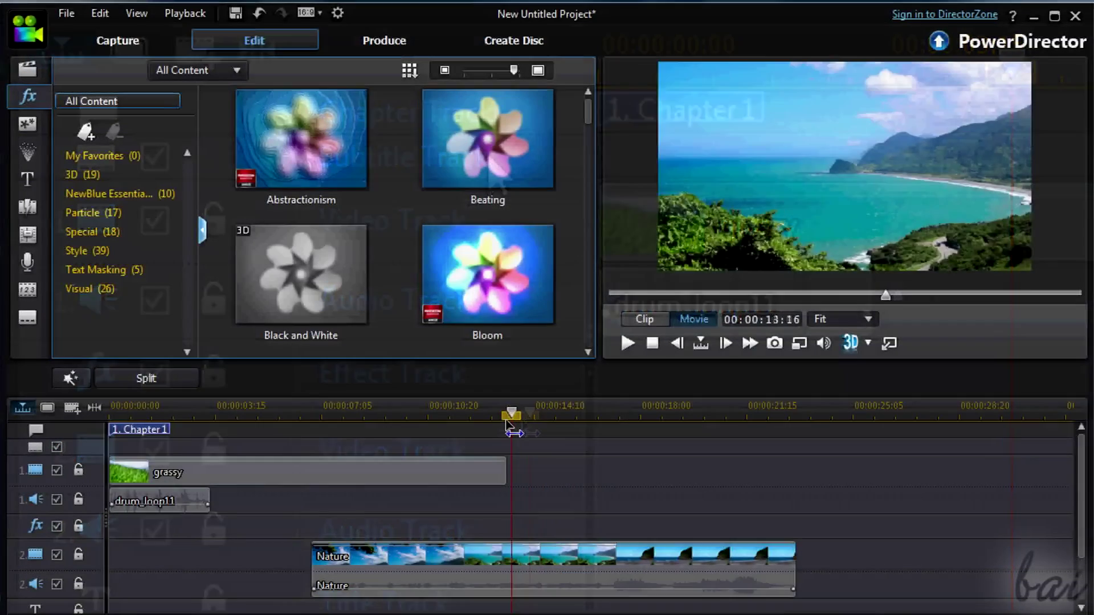
Step: Move Nature to video track 1 and grassy to track 2 at 00:00:03:15, then scrub the overlay
mouse_move(512, 416)
mouse_down()
mouse_move(473, 425)
mouse_move(290, 417)
mouse_up()
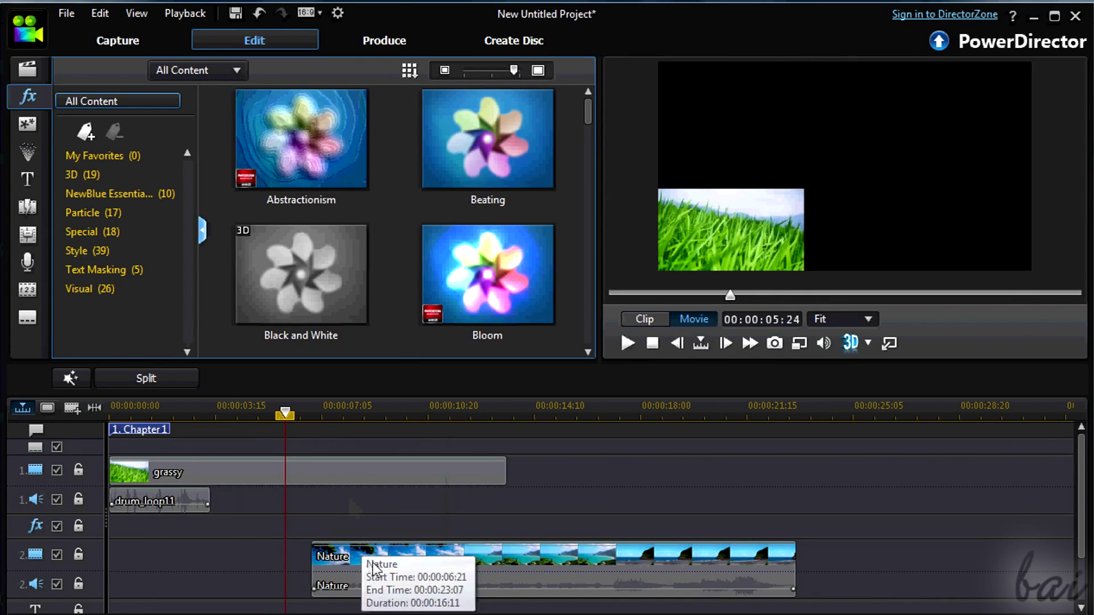
mouse_move(342, 559)
mouse_down()
mouse_move(566, 495)
mouse_move(548, 488)
mouse_up()
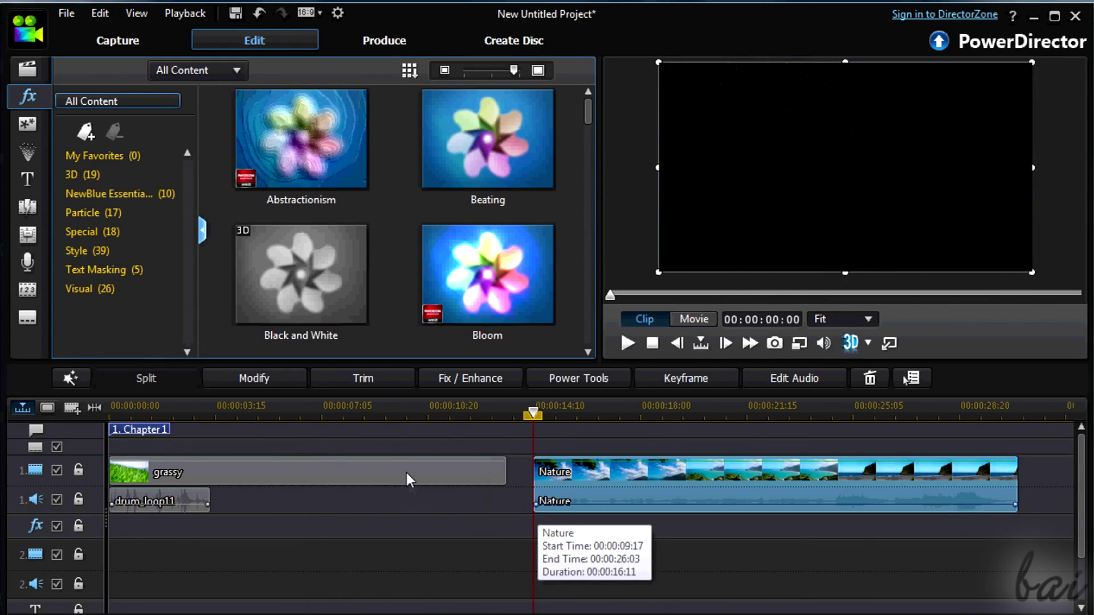
drag(411, 472, 556, 556)
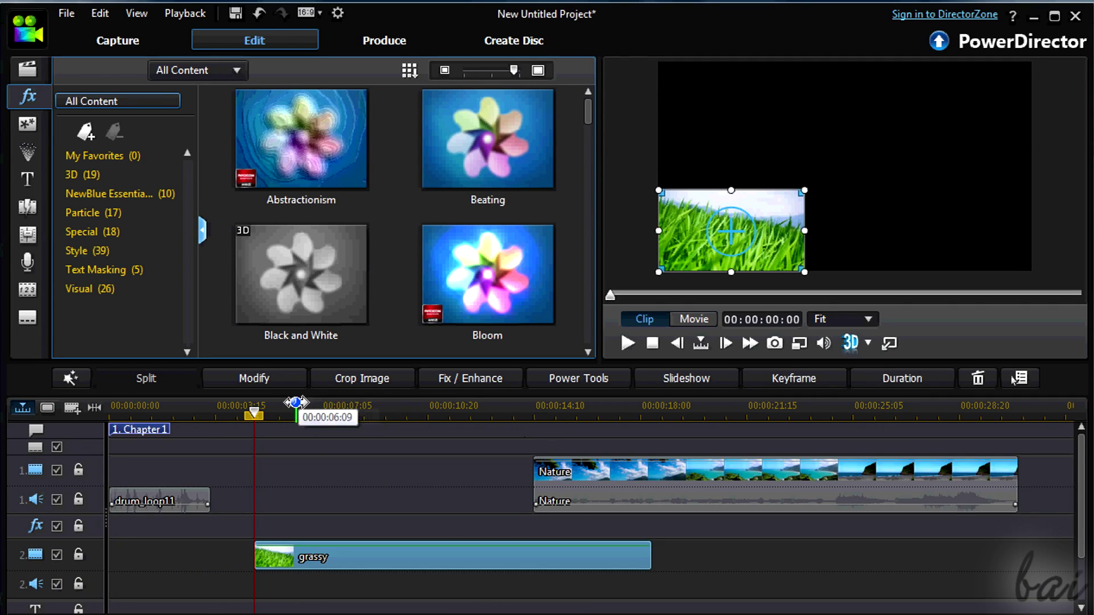
drag(259, 416, 299, 425)
drag(409, 434, 464, 434)
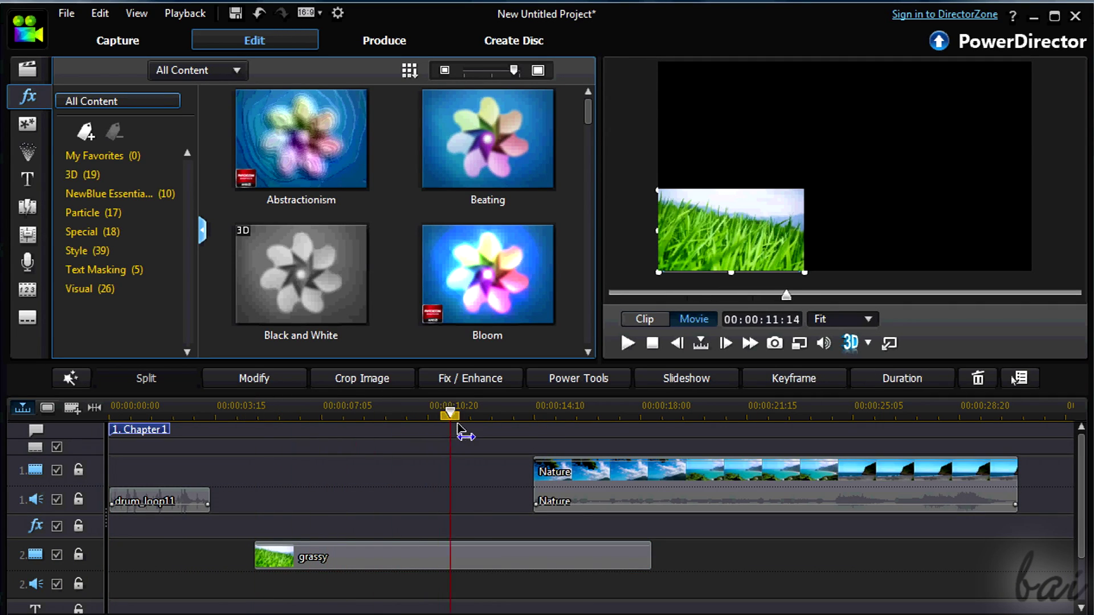
drag(544, 431, 604, 430)
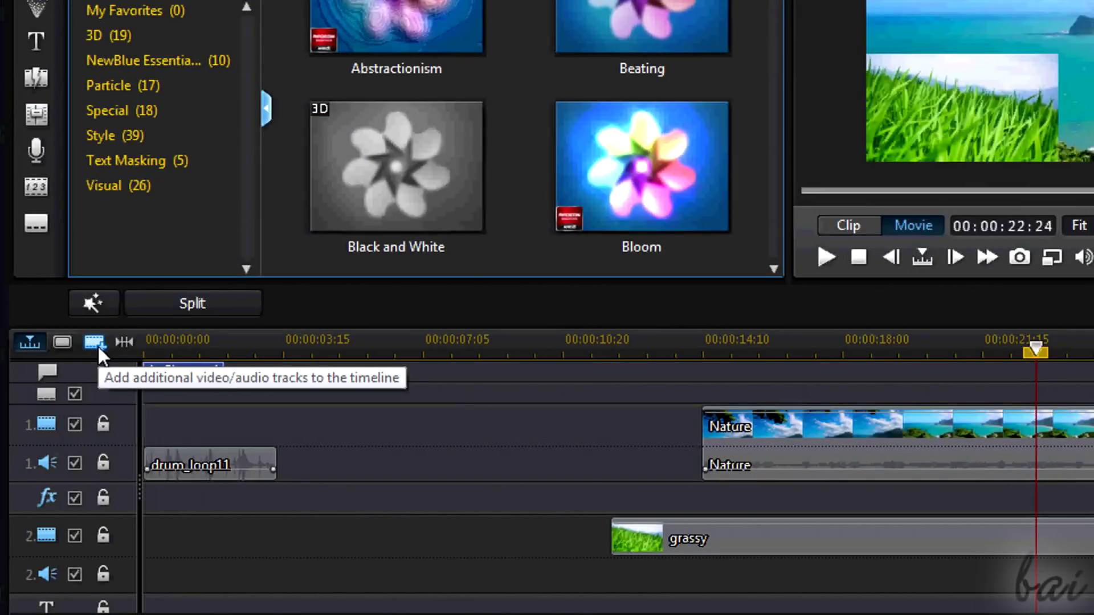
click(97, 343)
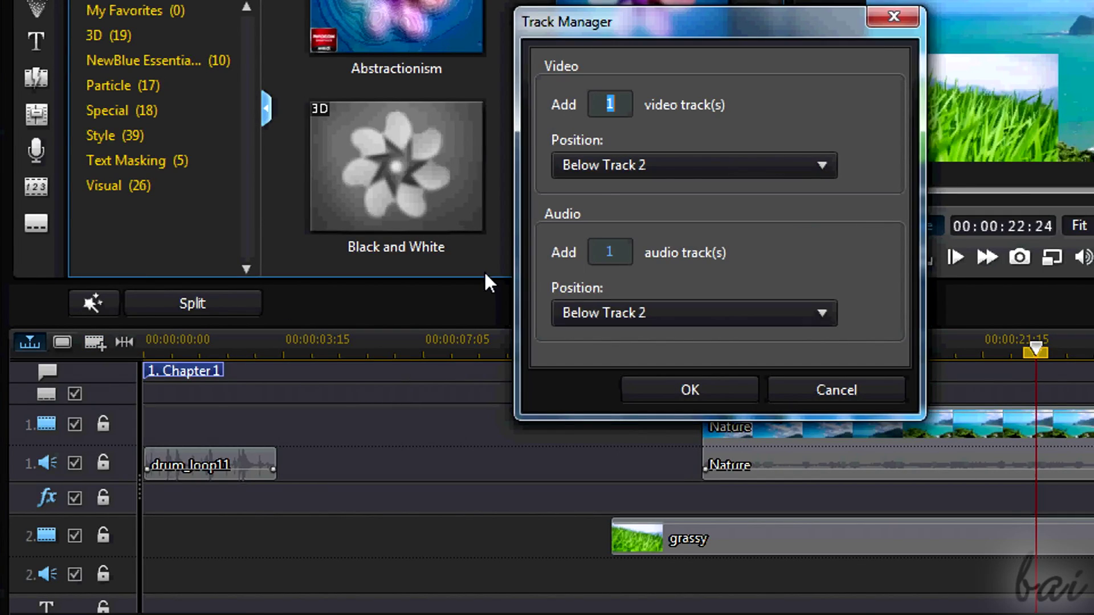
click(690, 390)
scroll(80, 499, down, 3)
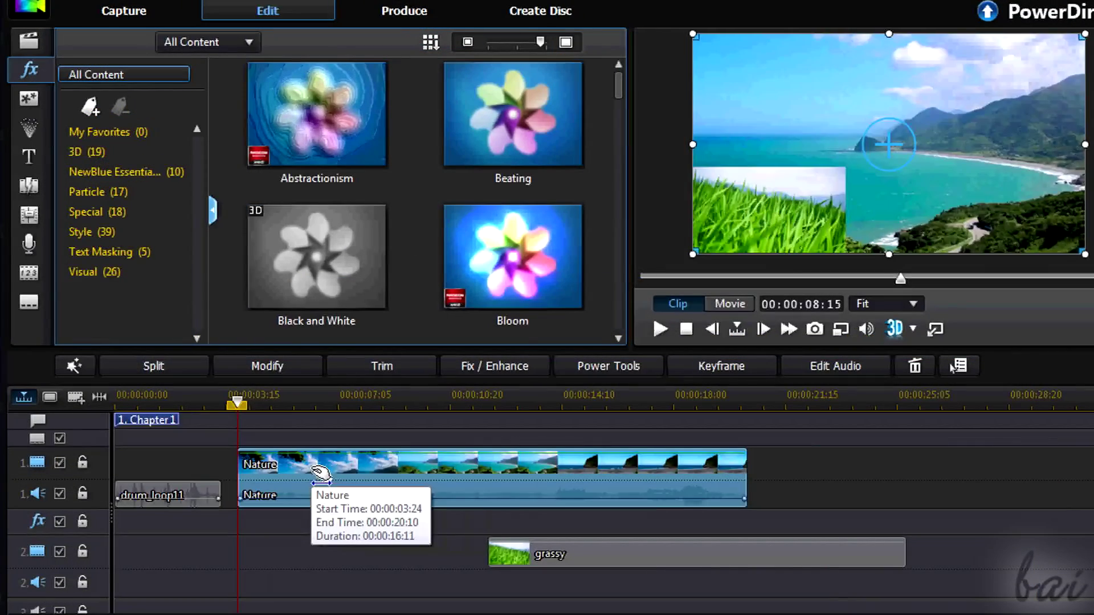
drag(334, 475, 294, 475)
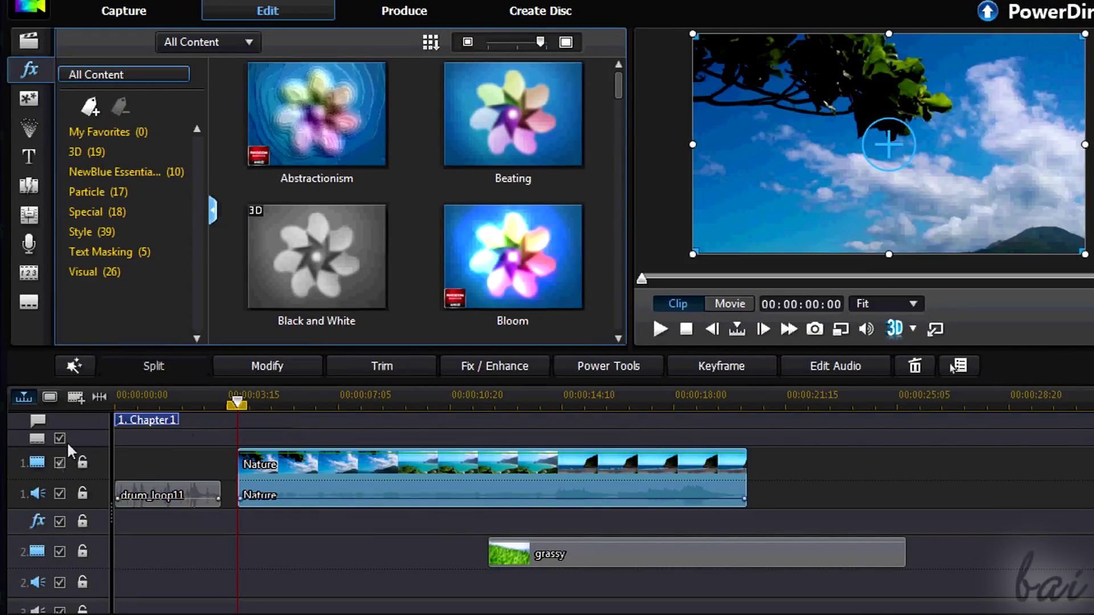
click(58, 464)
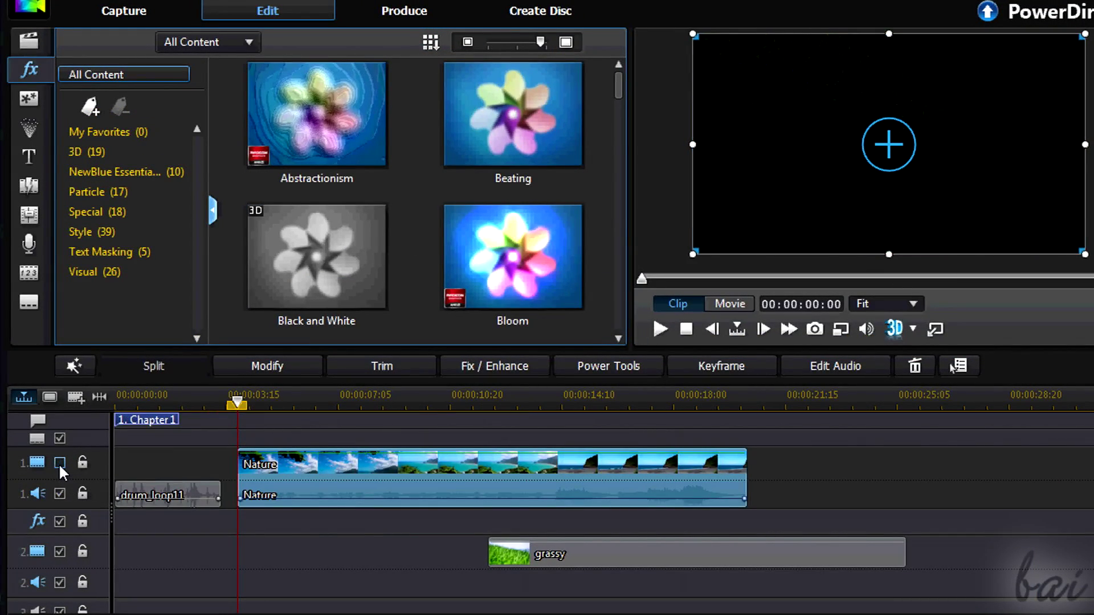
click(278, 398)
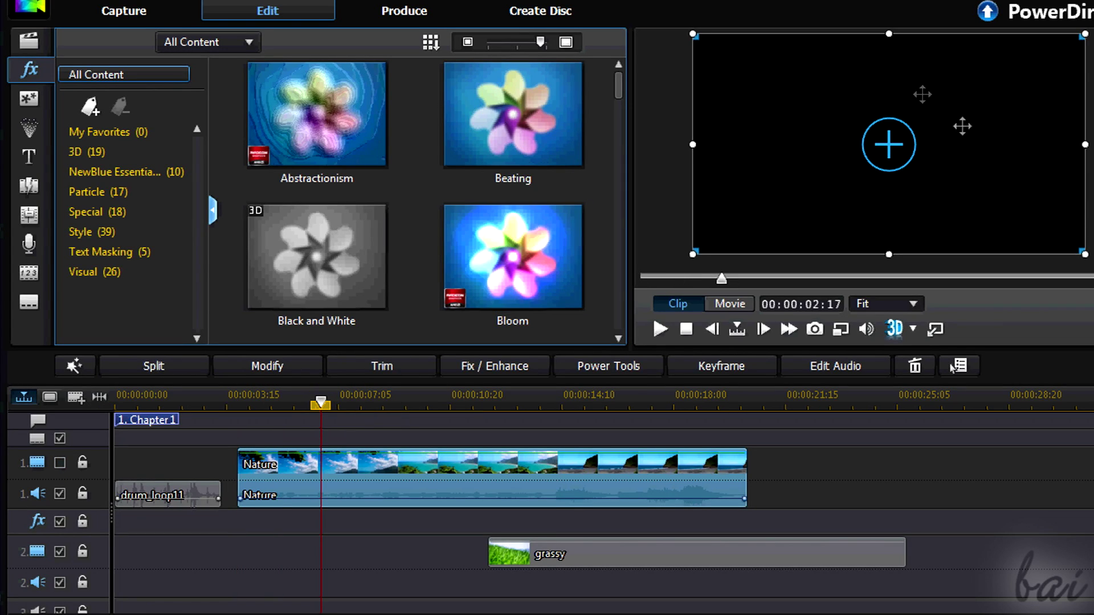
click(59, 463)
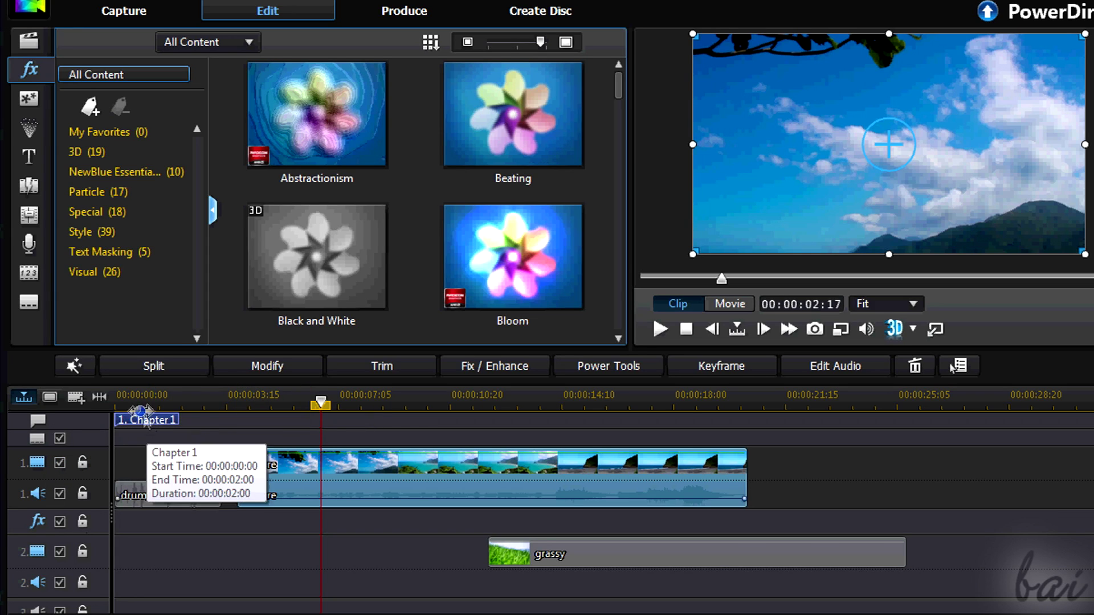
key(space)
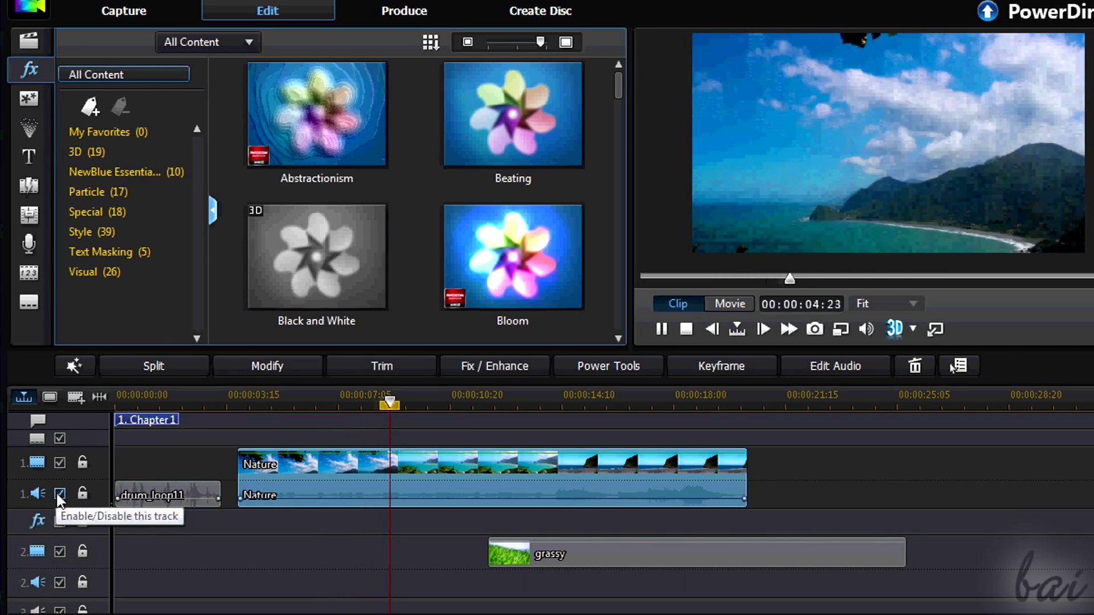
click(58, 494)
click(663, 328)
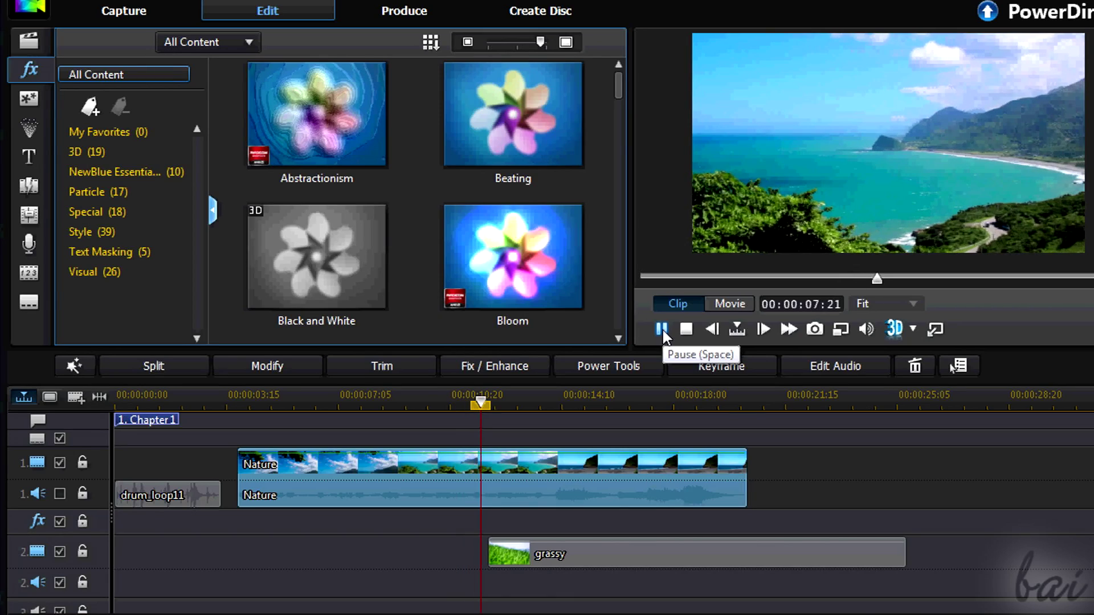
click(59, 494)
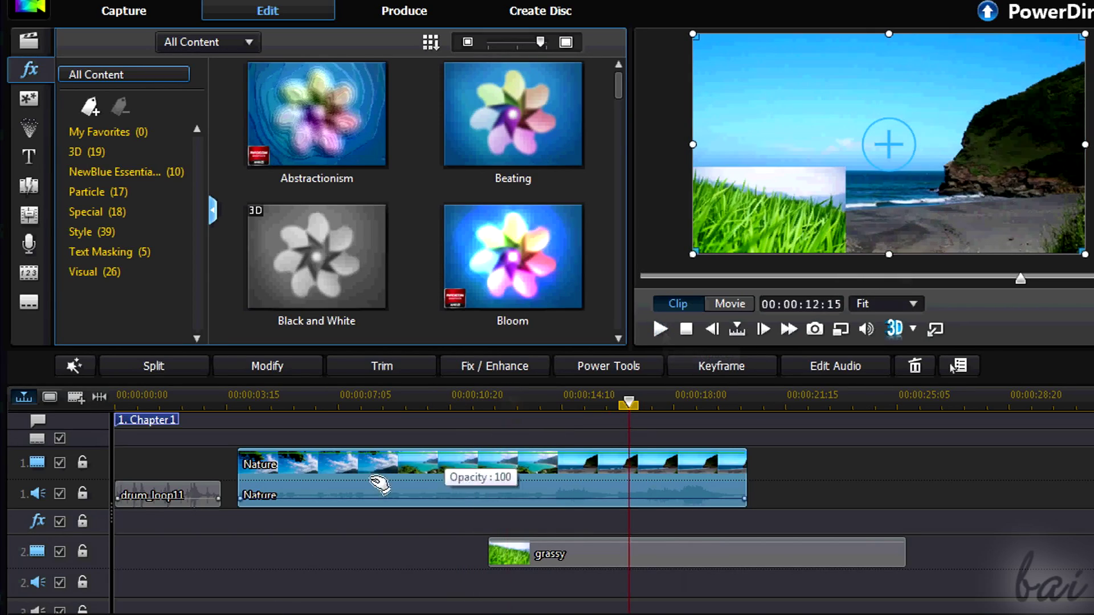
click(81, 465)
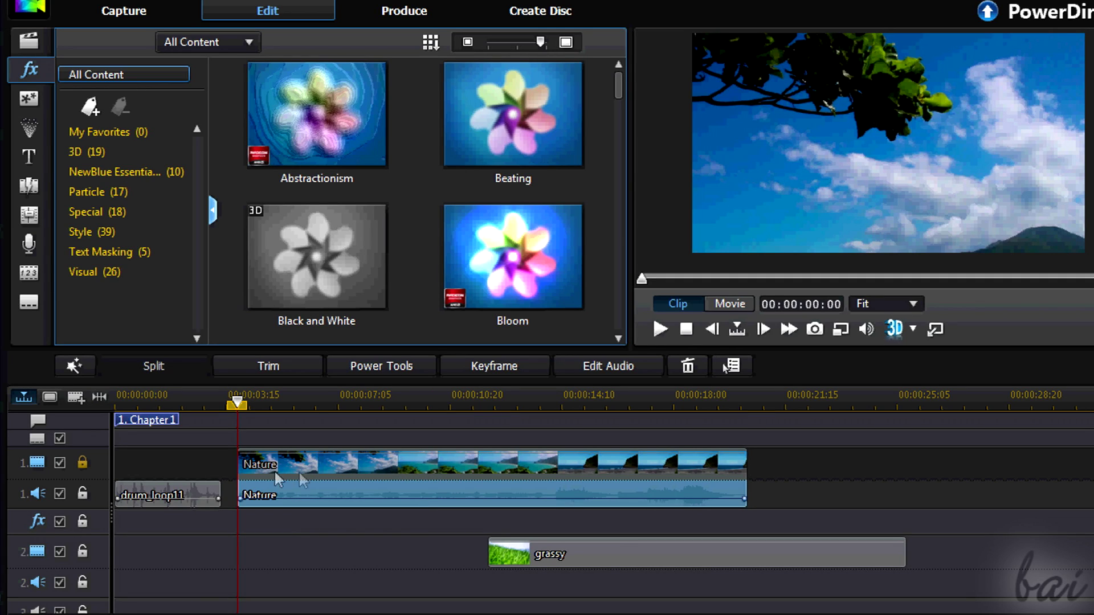
click(83, 462)
click(82, 494)
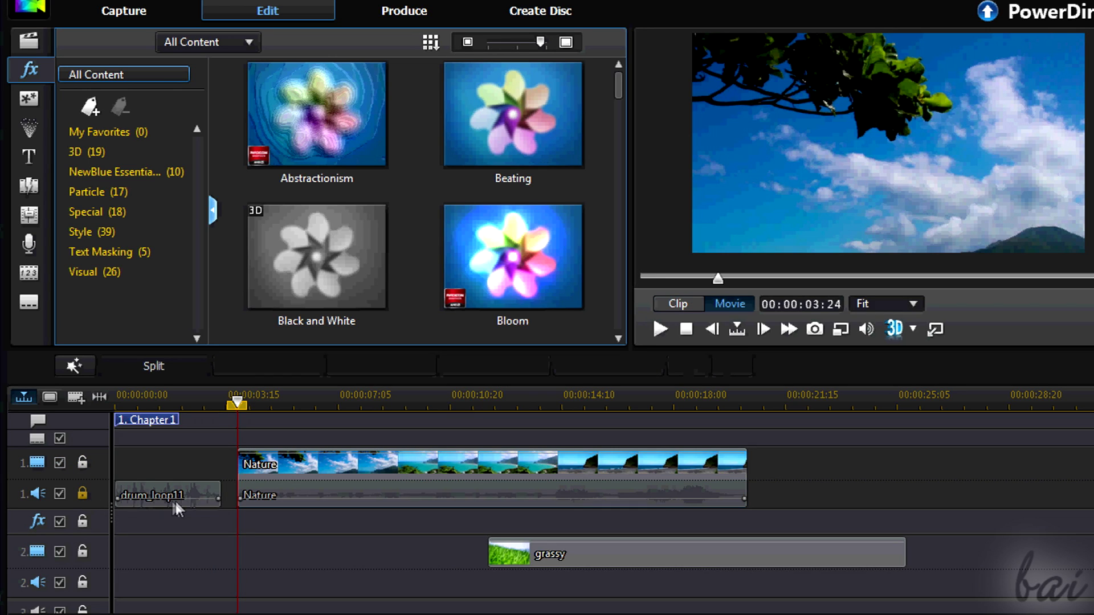
click(83, 495)
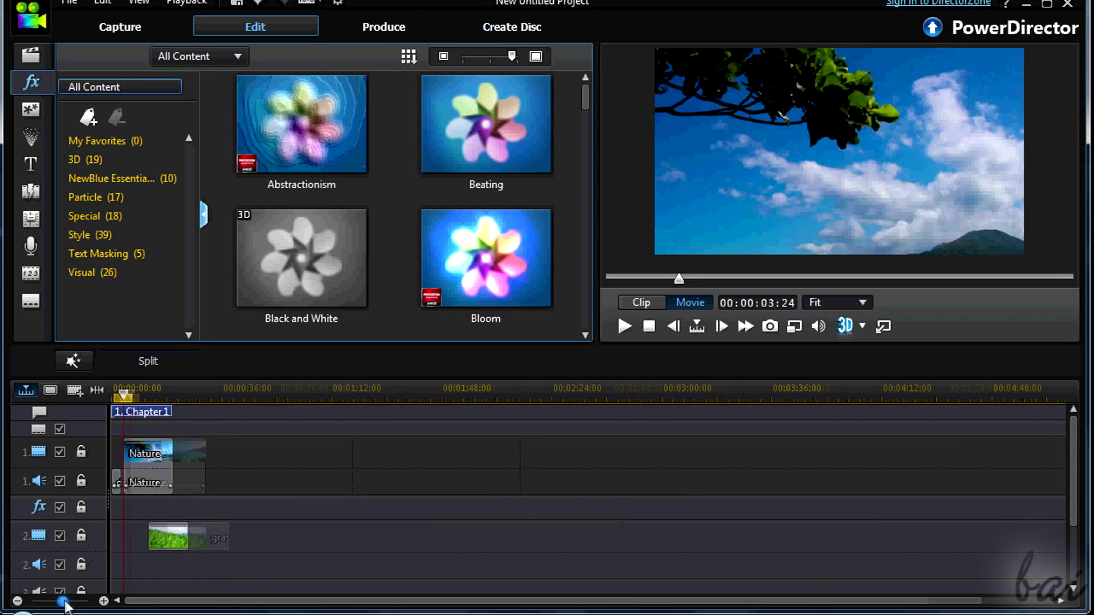
mouse_move(75, 605)
mouse_down()
mouse_move(49, 601)
mouse_move(75, 606)
mouse_up()
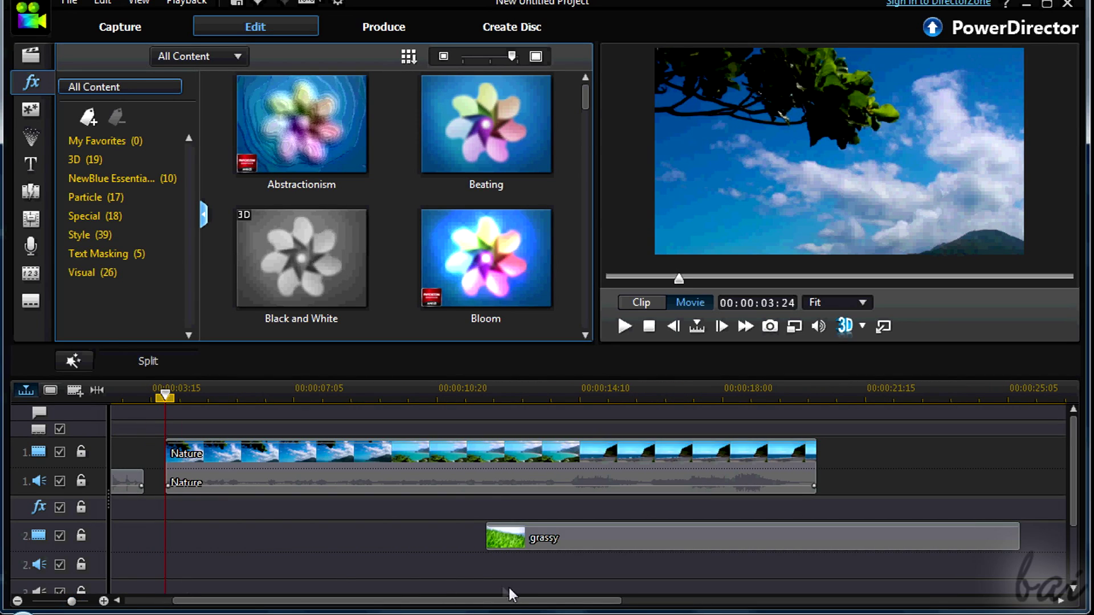
drag(510, 595, 462, 601)
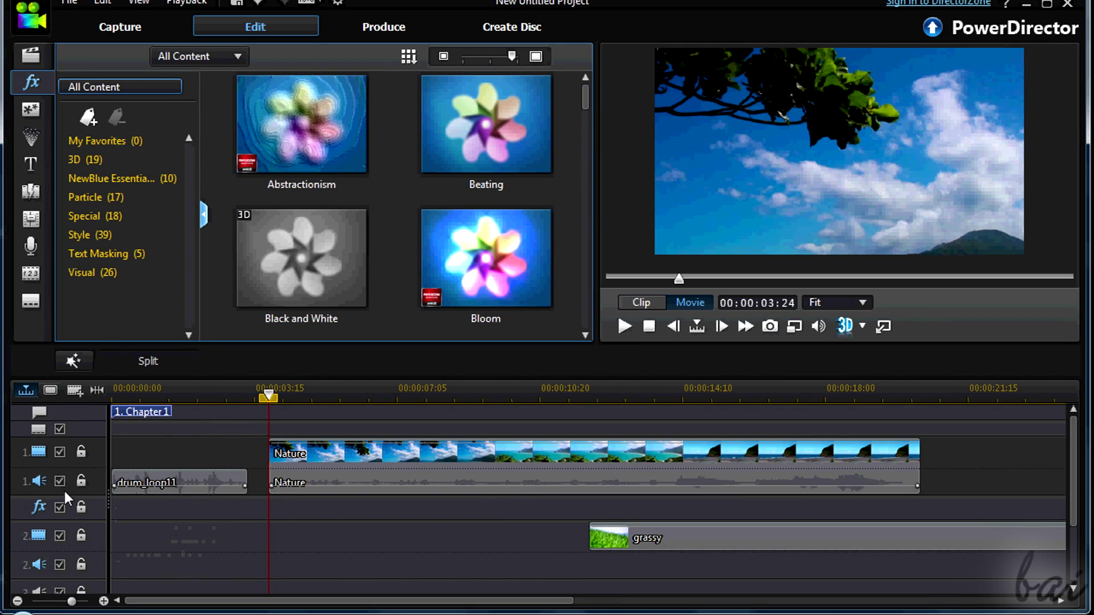
drag(67, 496, 67, 532)
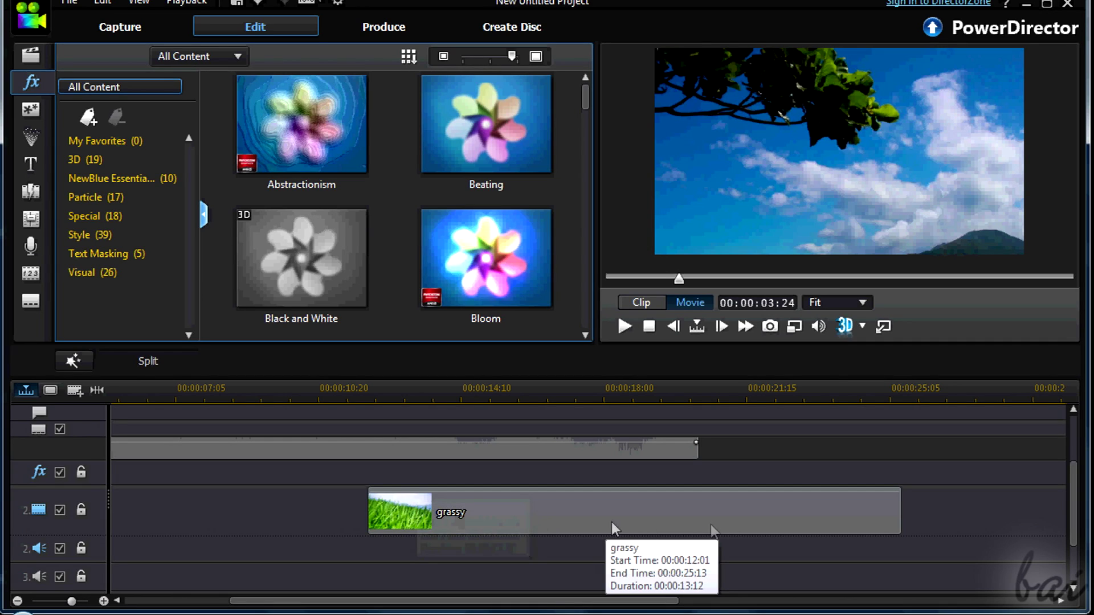
drag(542, 602, 459, 606)
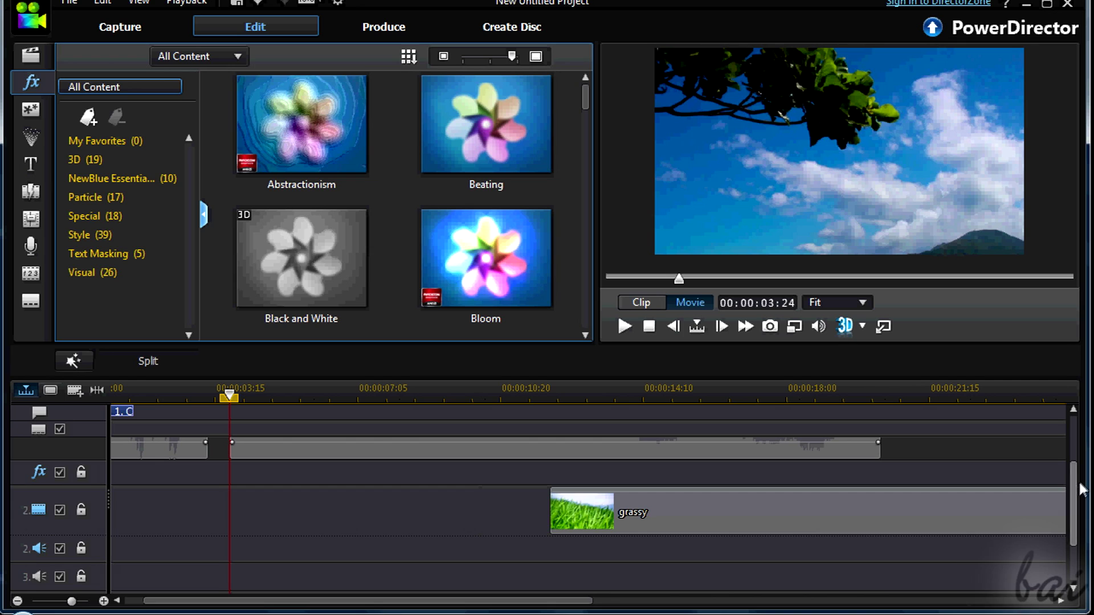
drag(1077, 488, 1077, 447)
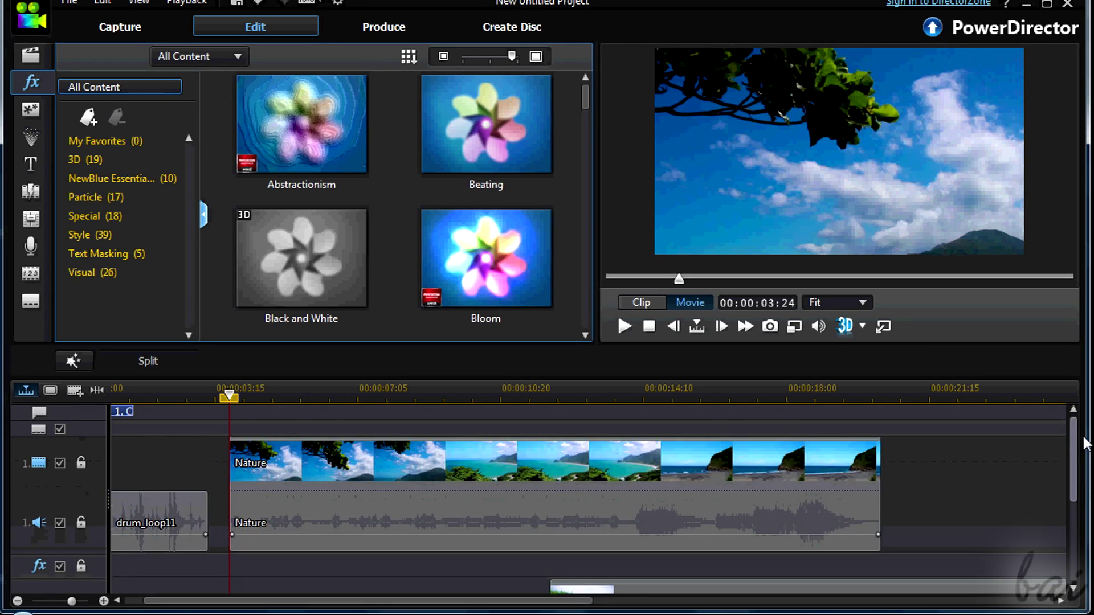
mouse_move(427, 526)
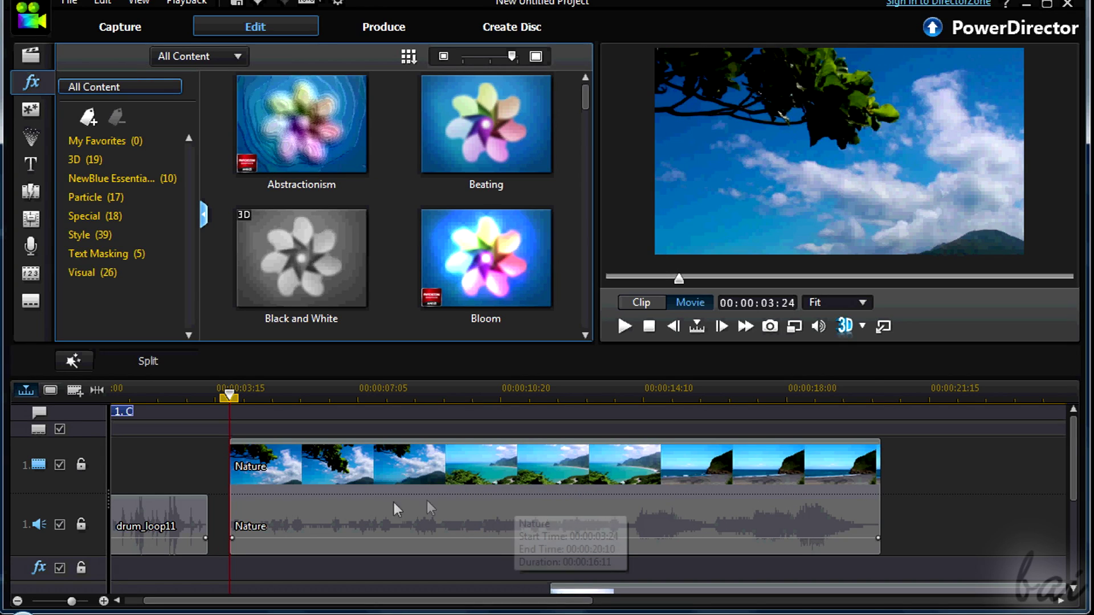
click(445, 528)
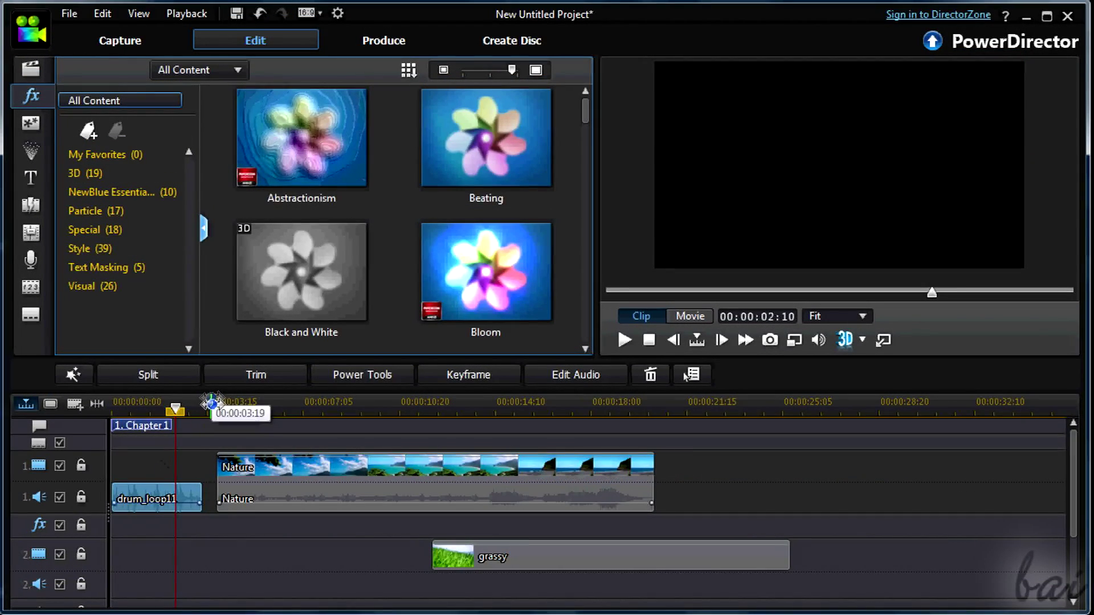
click(445, 483)
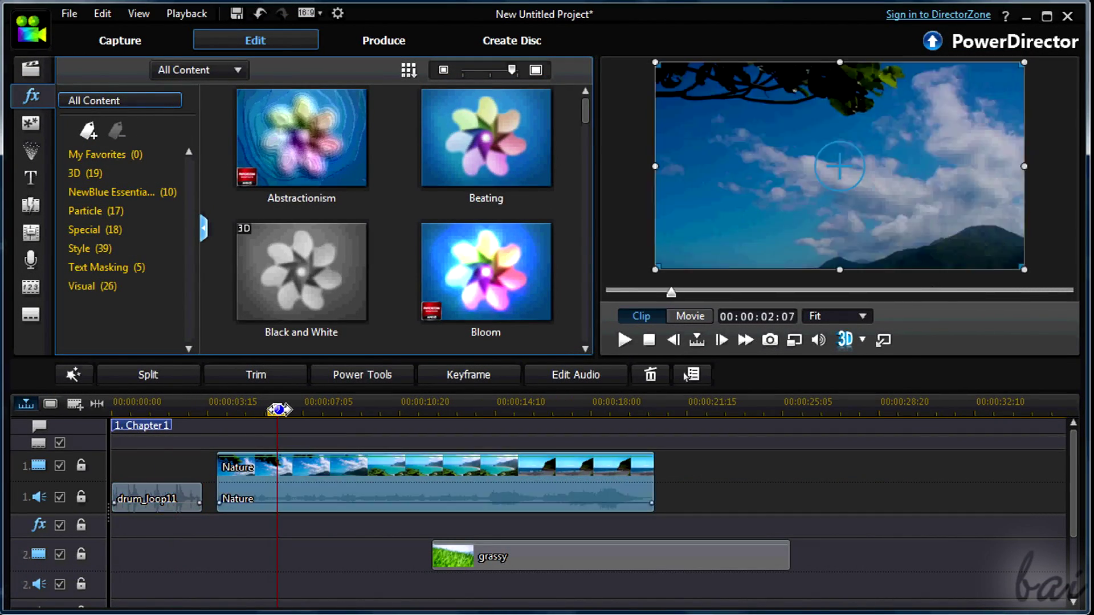
click(387, 402)
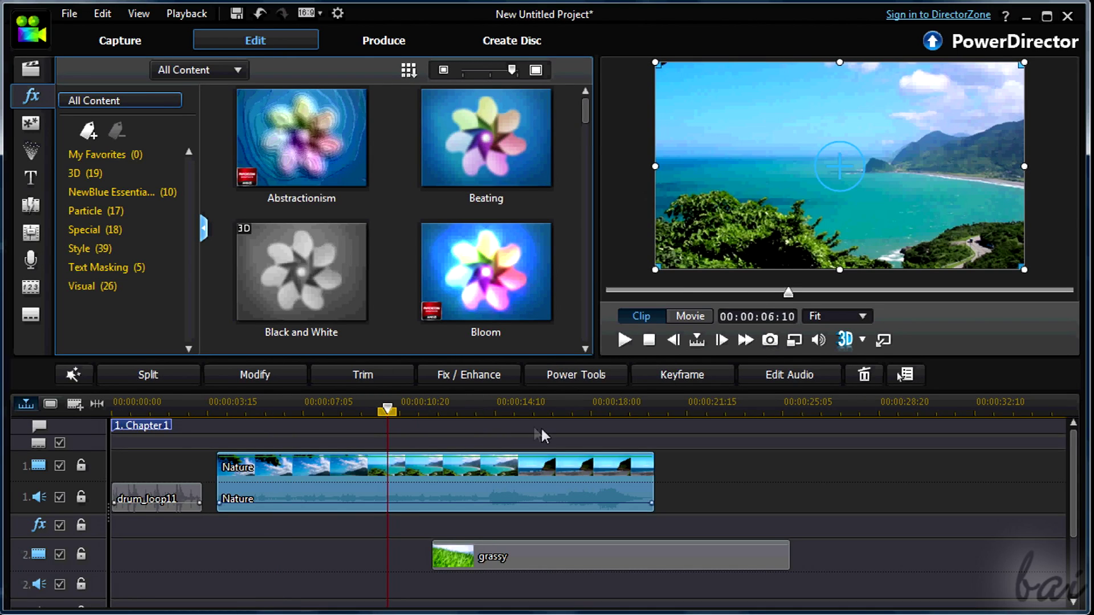
click(526, 429)
click(526, 403)
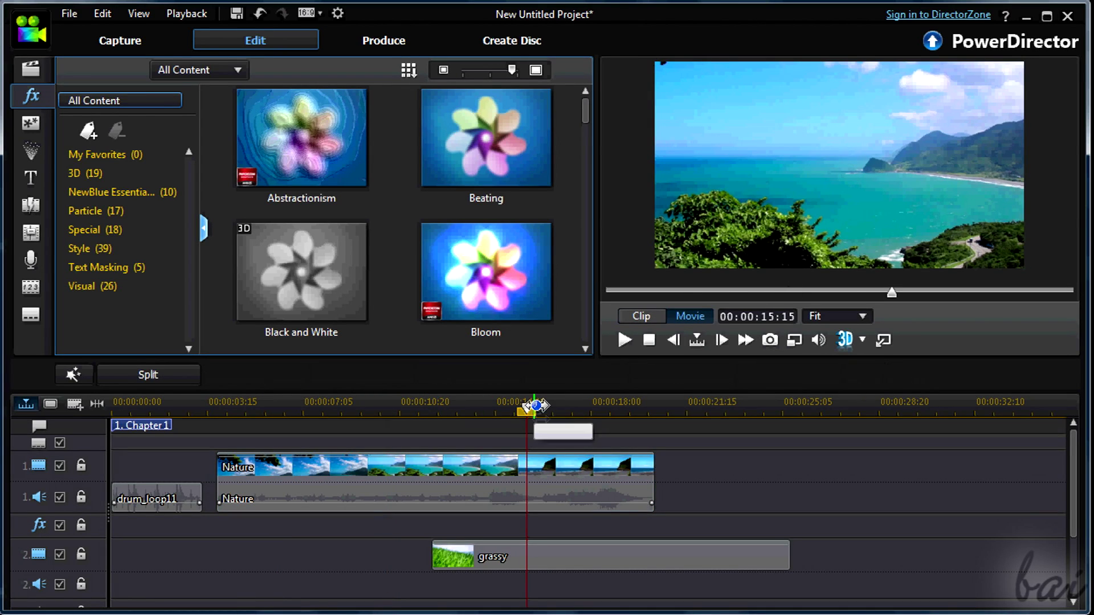
click(276, 405)
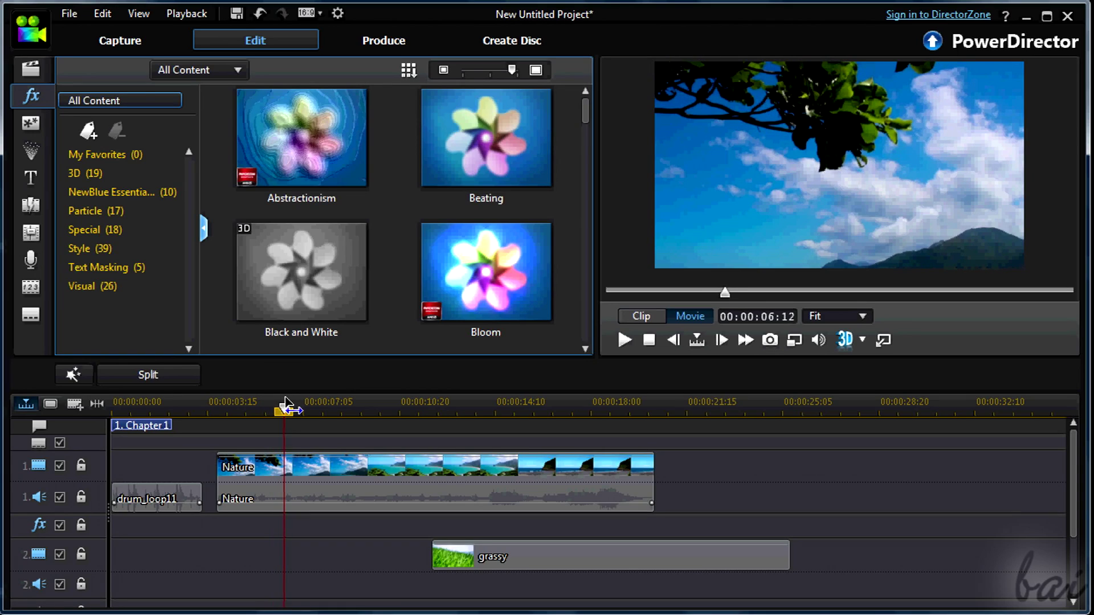
drag(288, 405, 363, 412)
click(428, 484)
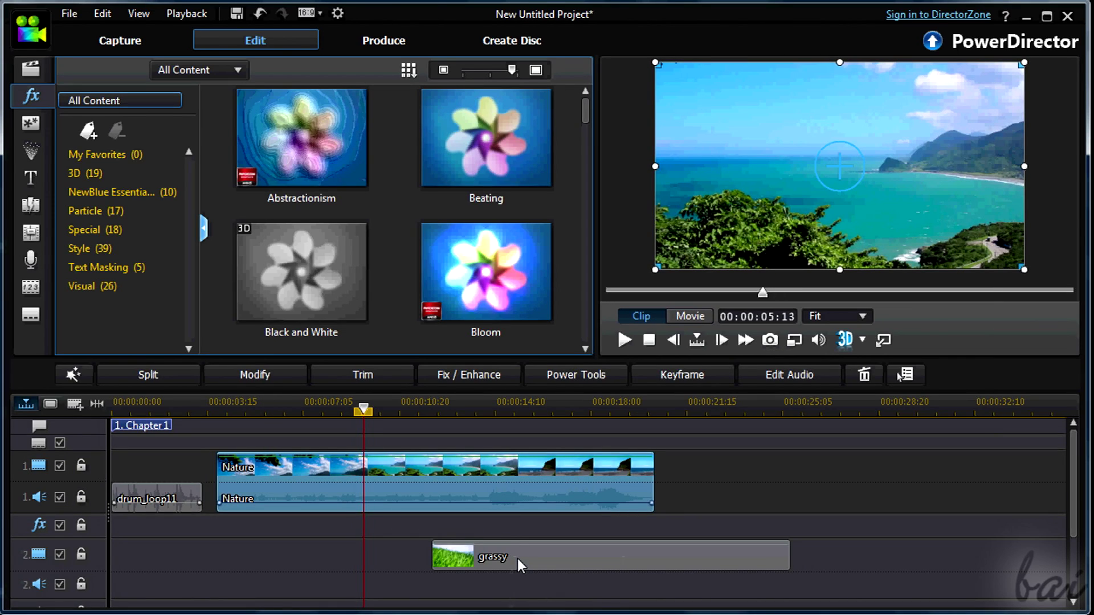
click(504, 546)
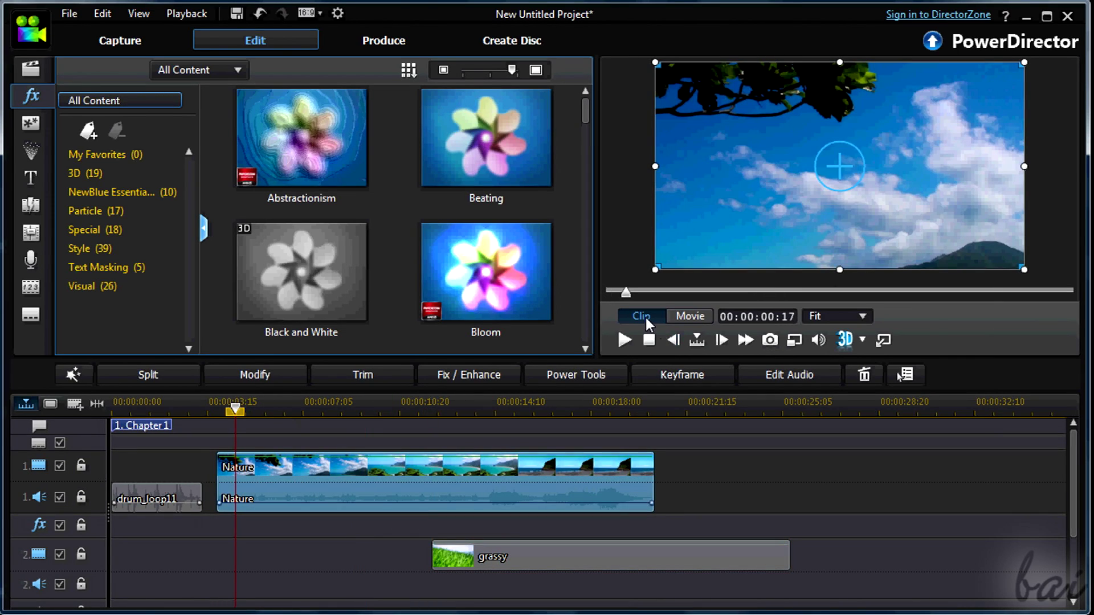
click(629, 339)
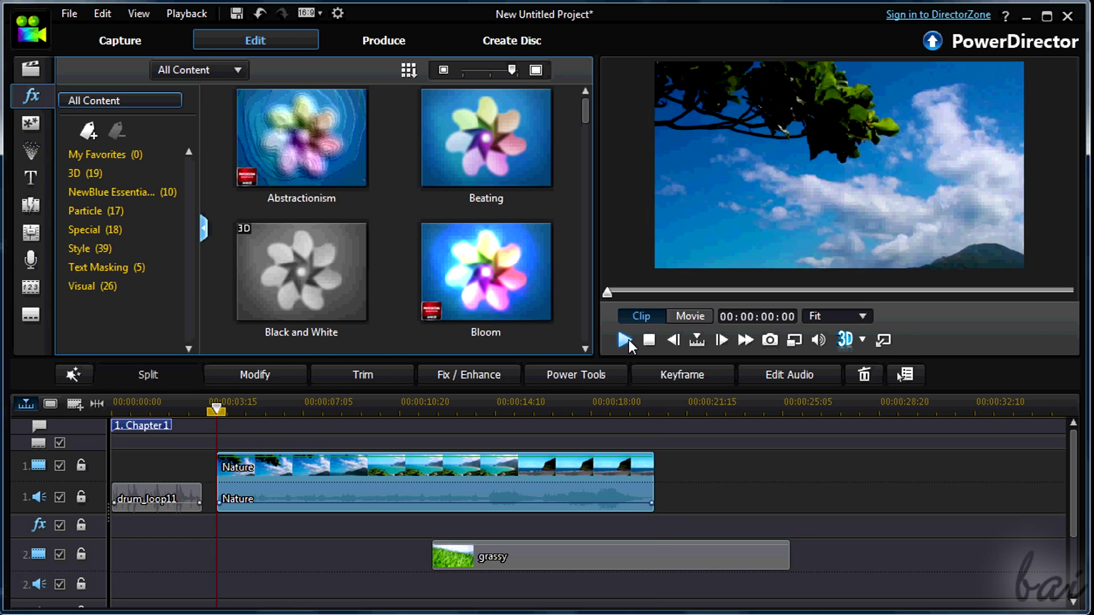
click(692, 318)
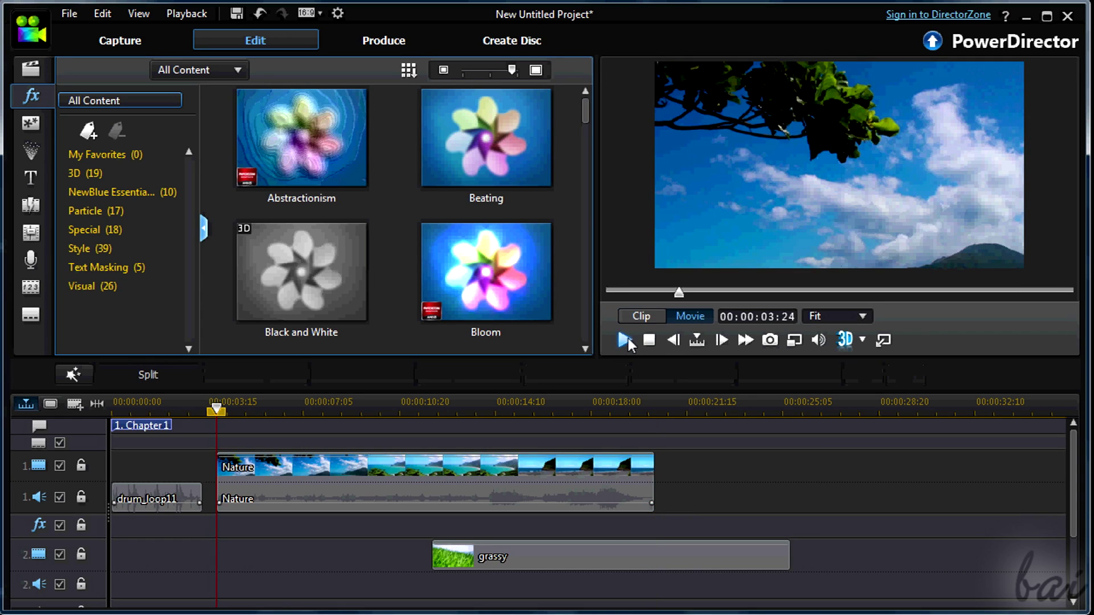
click(627, 339)
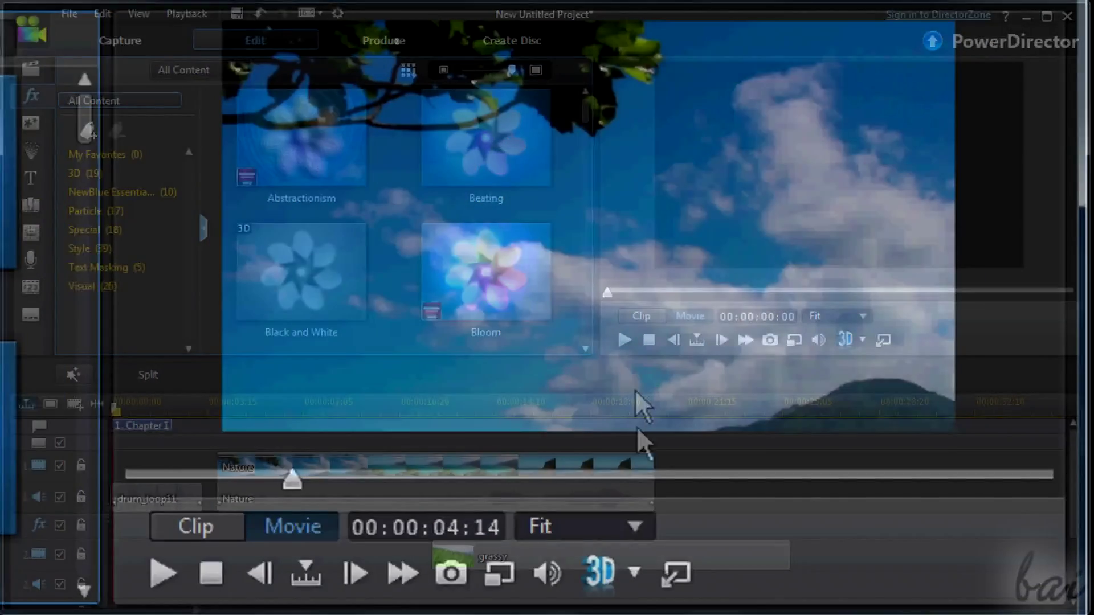
click(632, 528)
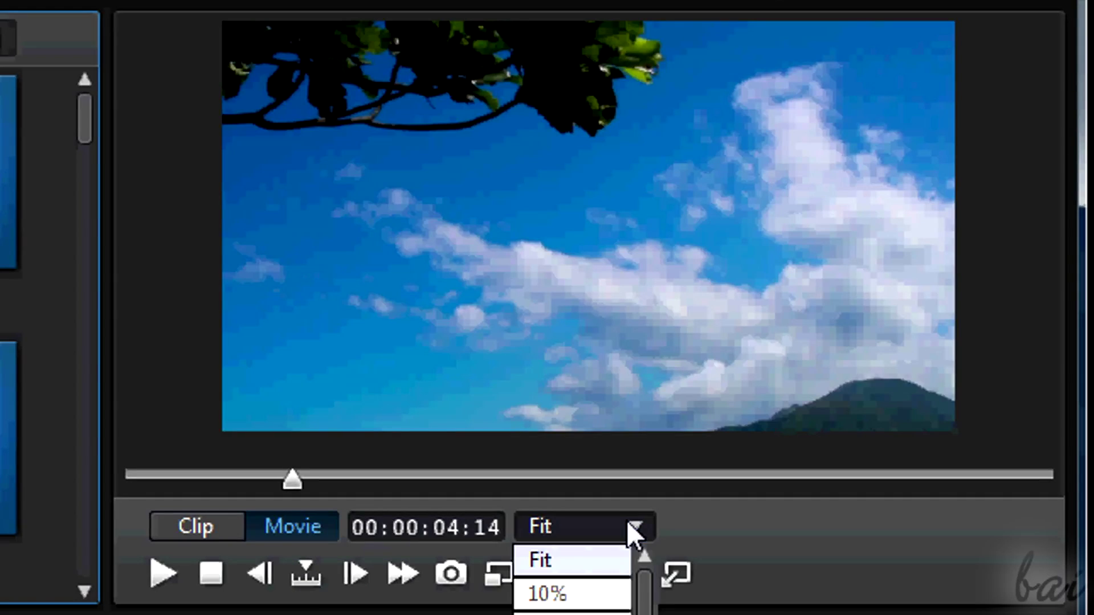
click(586, 594)
click(581, 527)
click(587, 562)
click(162, 574)
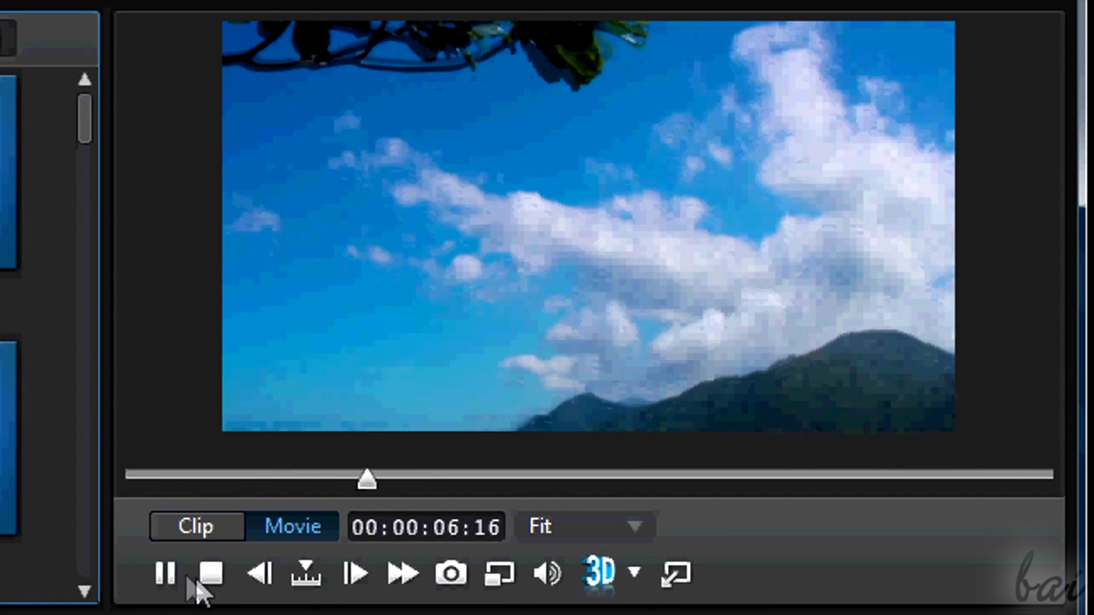
click(164, 575)
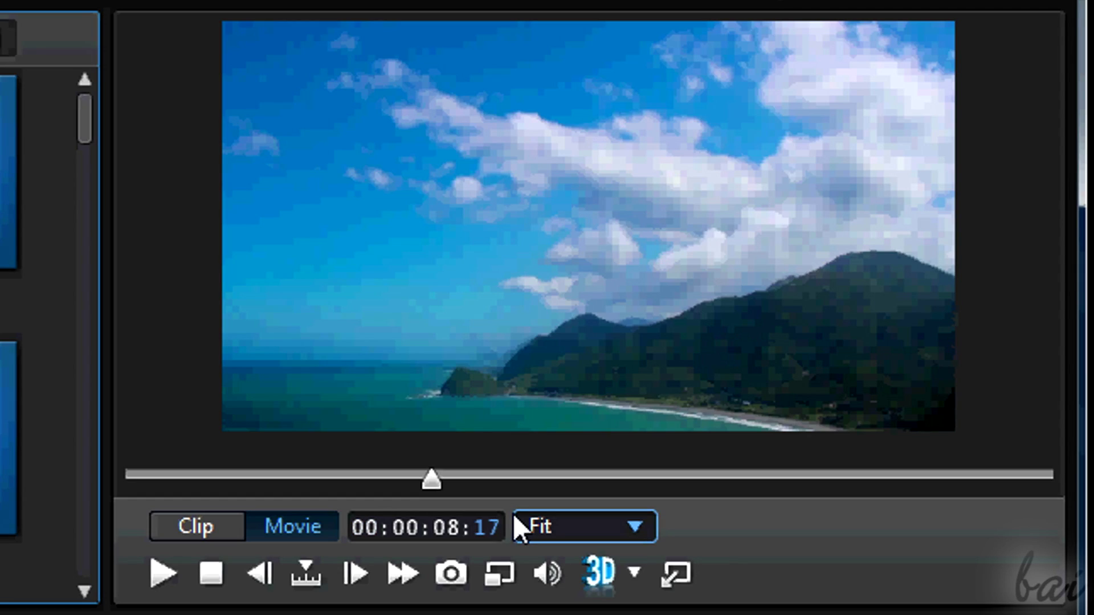
mouse_move(431, 480)
mouse_down()
mouse_move(710, 481)
mouse_move(273, 481)
mouse_up()
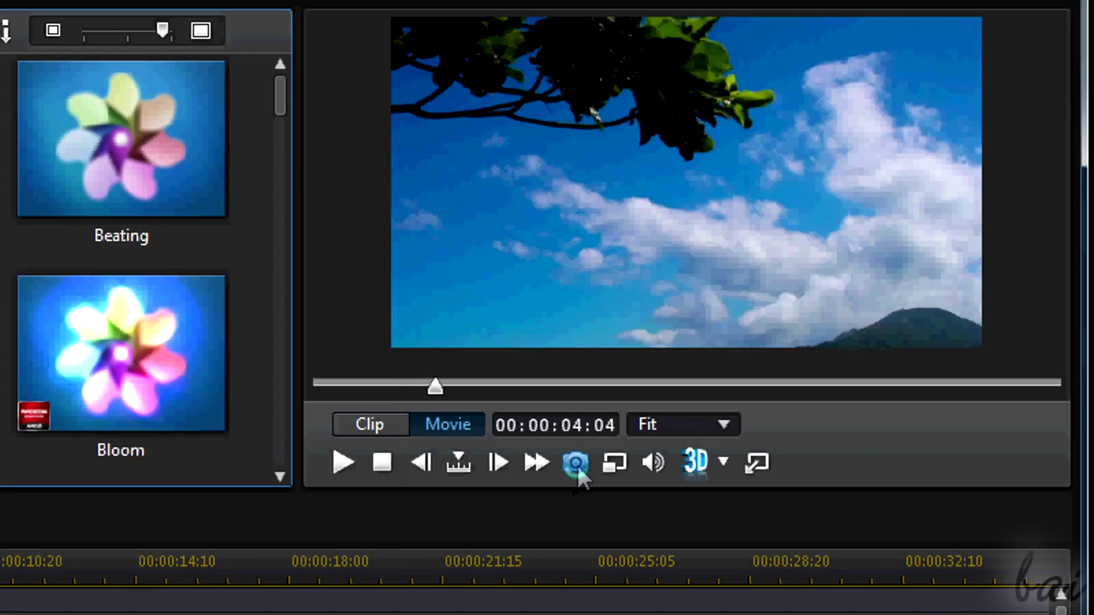
click(577, 464)
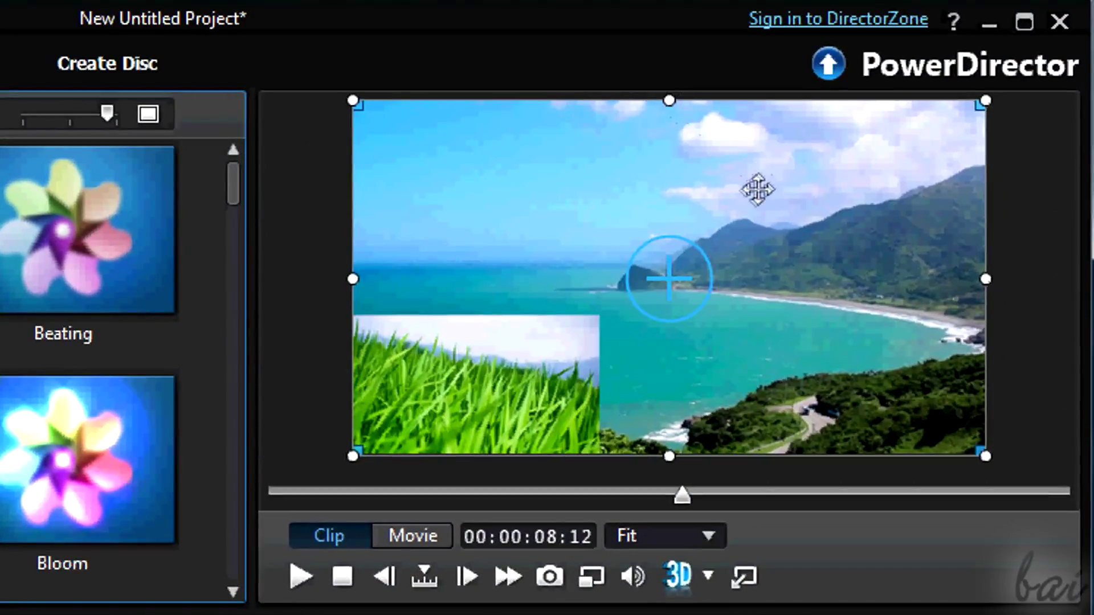
Step: Shift, resize and skew the Nature clip in the preview, restore its corner, and rotate it clockwise
drag(729, 192, 725, 188)
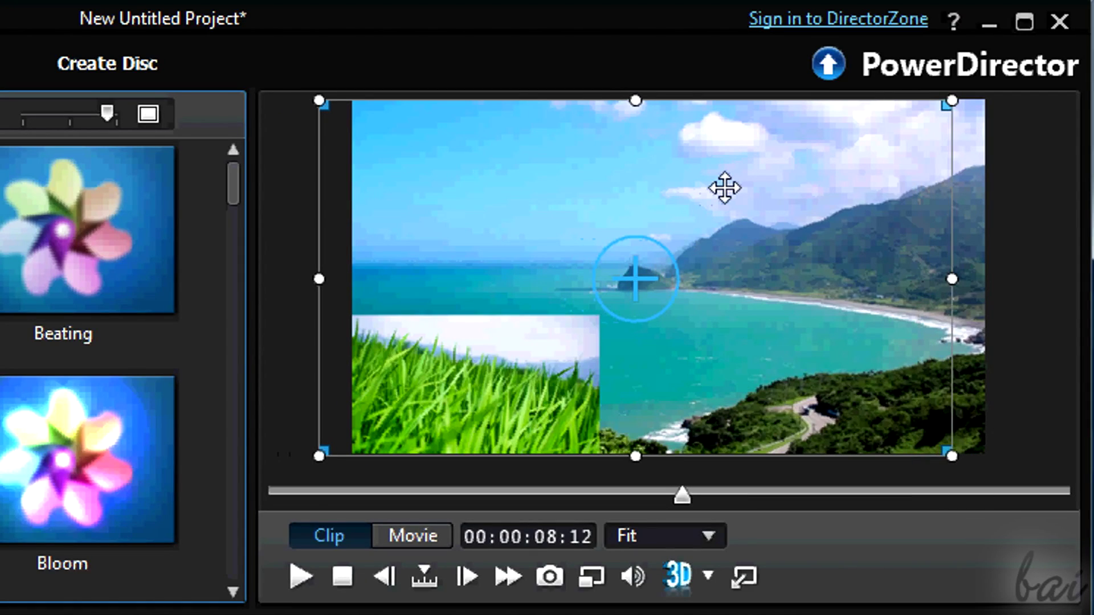
drag(725, 190, 767, 200)
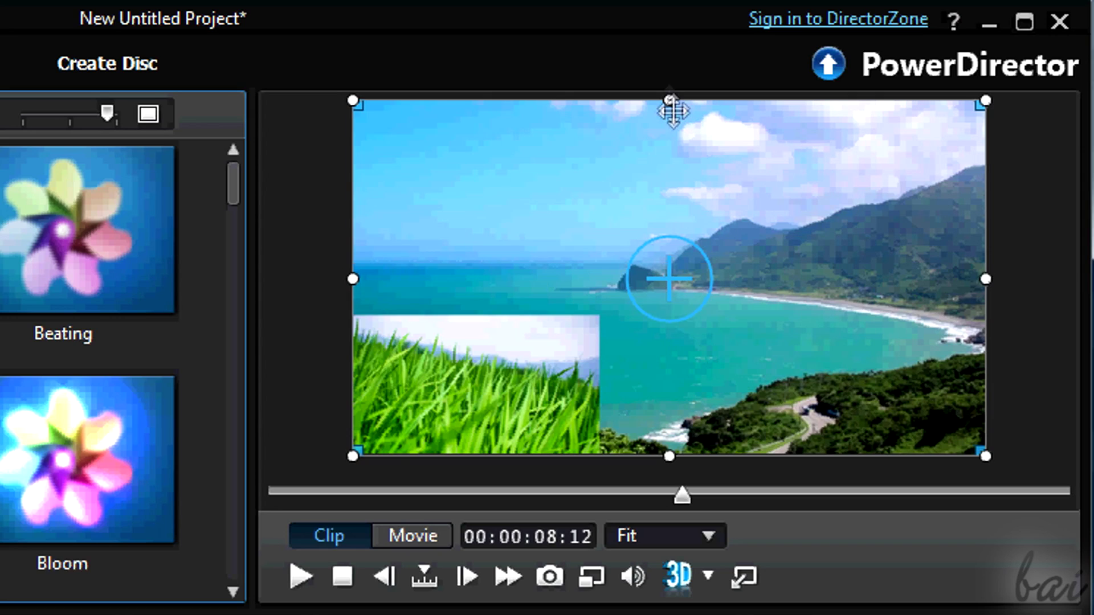
mouse_move(673, 109)
mouse_down()
mouse_move(673, 137)
mouse_move(669, 94)
mouse_up()
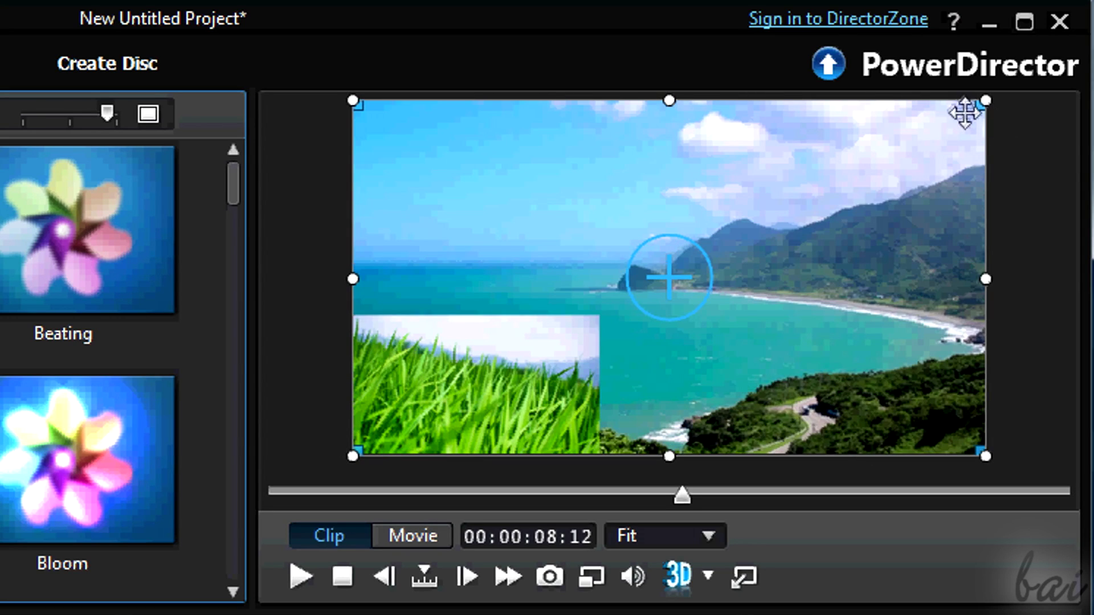
drag(984, 102, 625, 190)
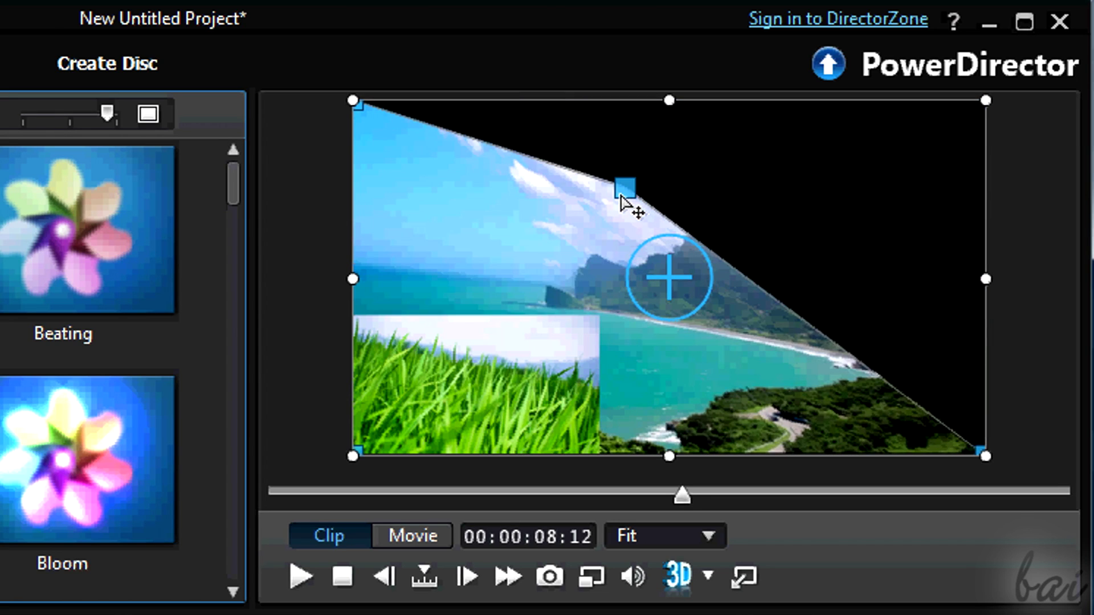
drag(625, 188, 985, 102)
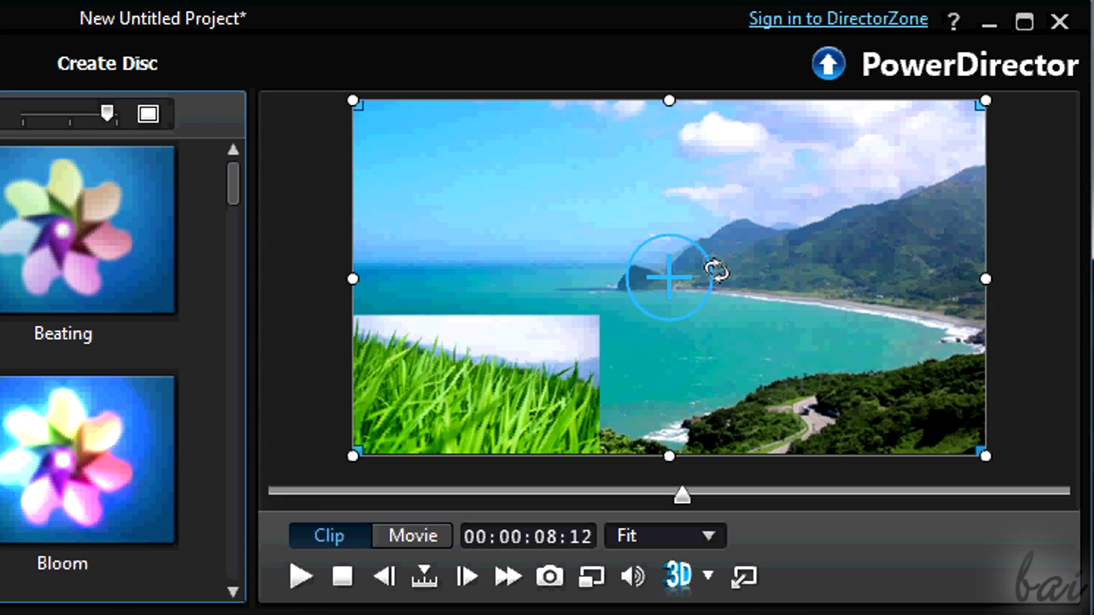
drag(716, 272, 715, 299)
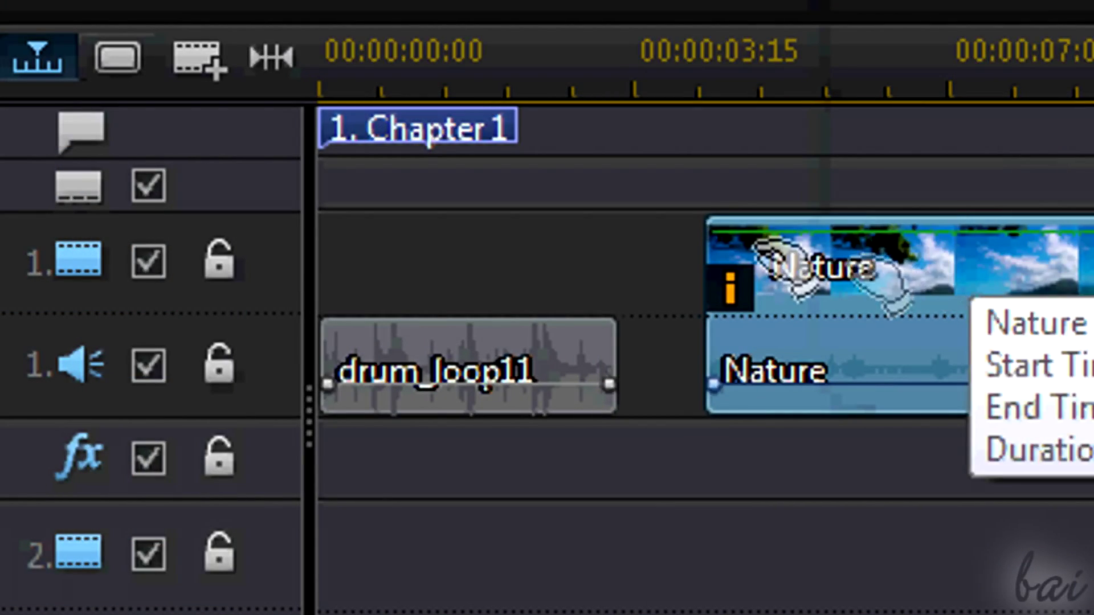
mouse_move(731, 289)
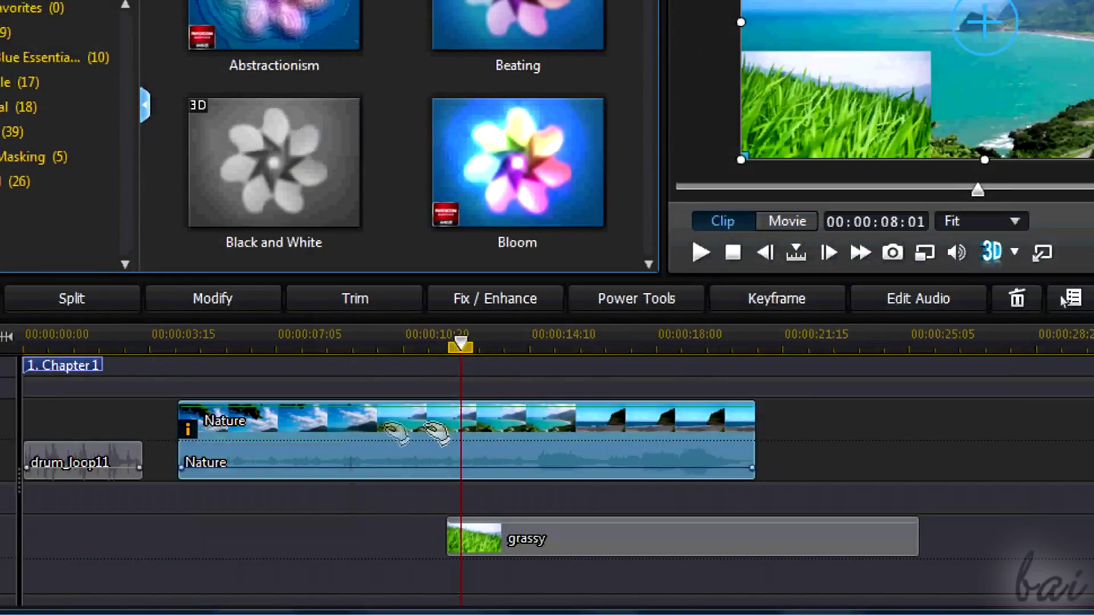
Step: Move the Nature clip later and onto the lower track, and shift the grassy clip right
mouse_move(381, 437)
mouse_down()
mouse_move(689, 439)
mouse_move(448, 441)
mouse_up()
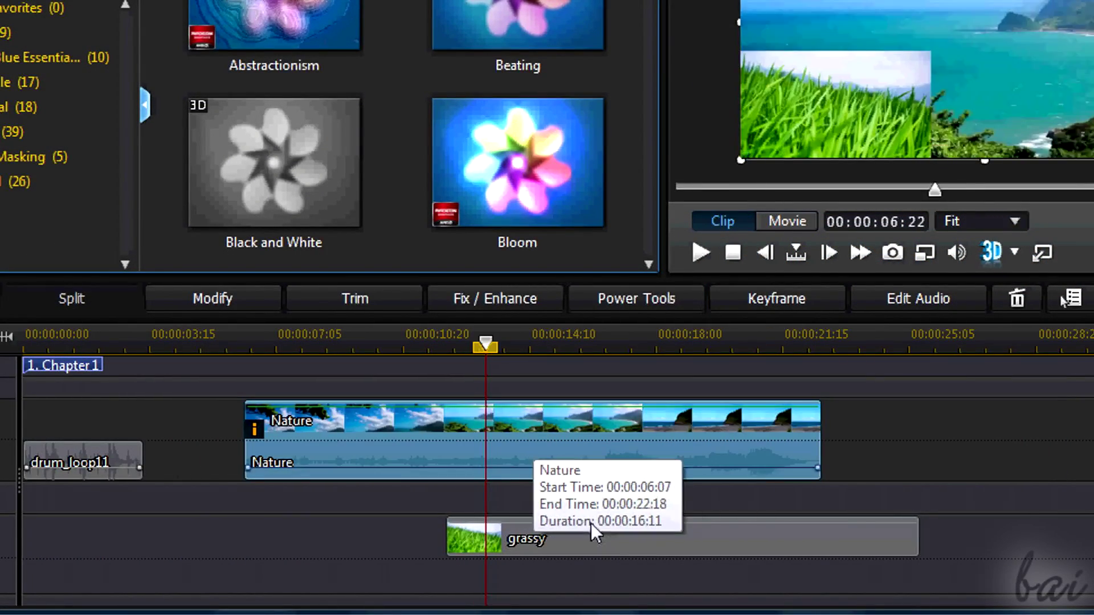
drag(680, 539, 1068, 543)
mouse_move(571, 453)
mouse_down()
mouse_move(578, 564)
mouse_move(578, 547)
mouse_up()
Step: Adjust the Nature clip's end point, trying 19:09 and 16:22 before settling at 21:20
drag(720, 464, 582, 466)
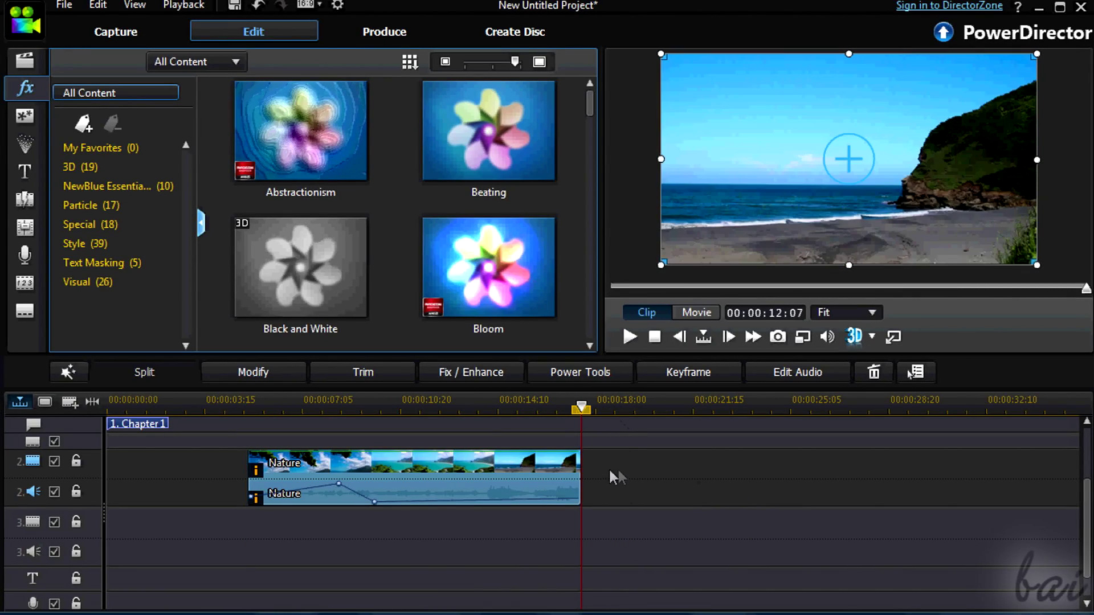
drag(603, 465, 656, 470)
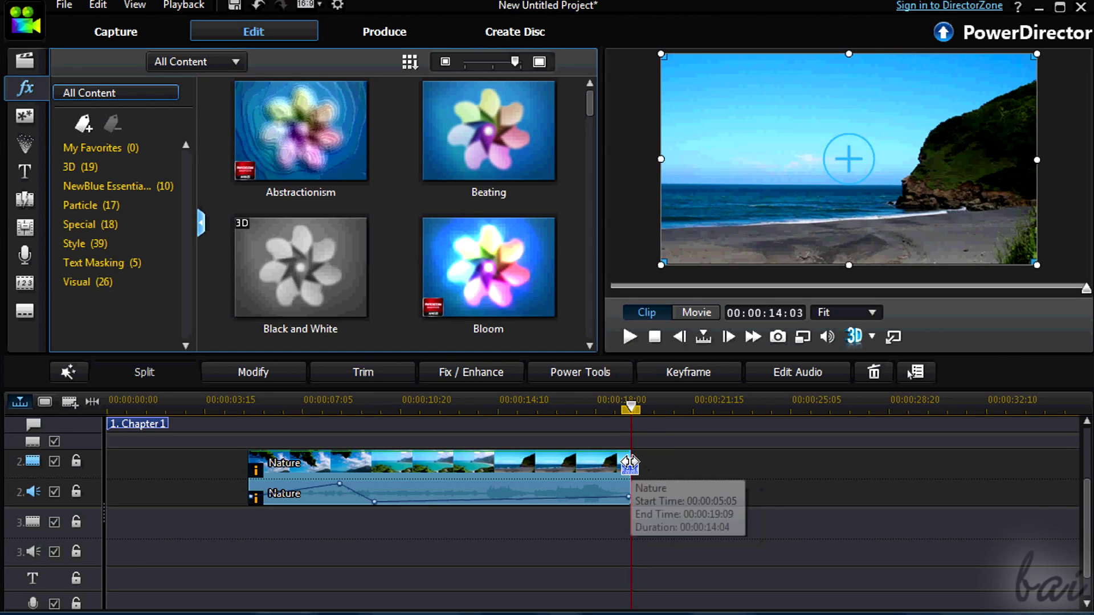
mouse_move(631, 466)
mouse_down()
mouse_move(565, 466)
mouse_move(688, 475)
mouse_up()
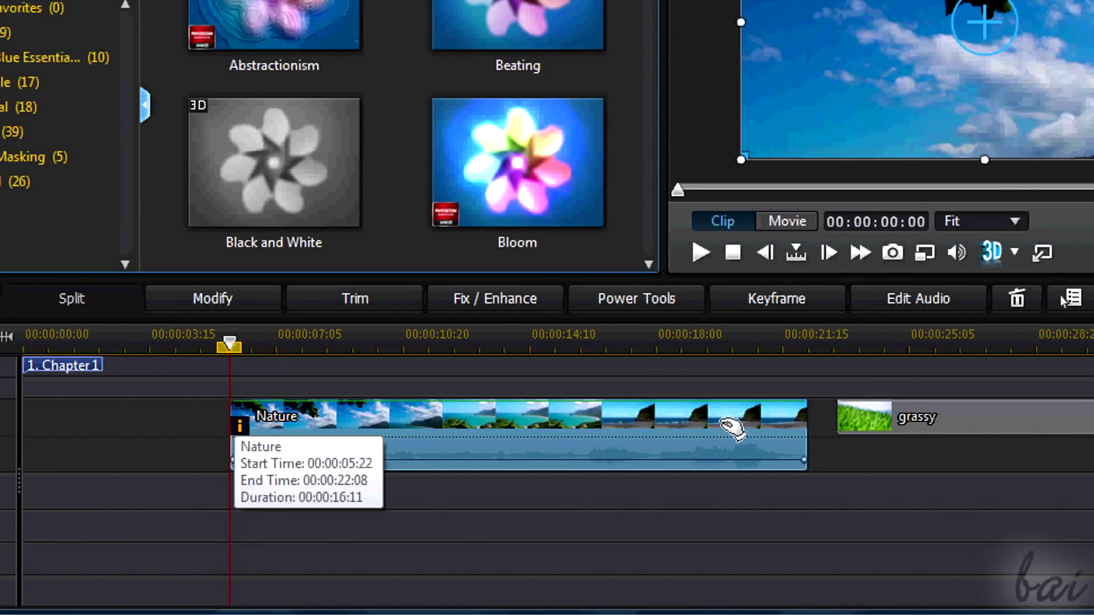
drag(804, 418, 594, 419)
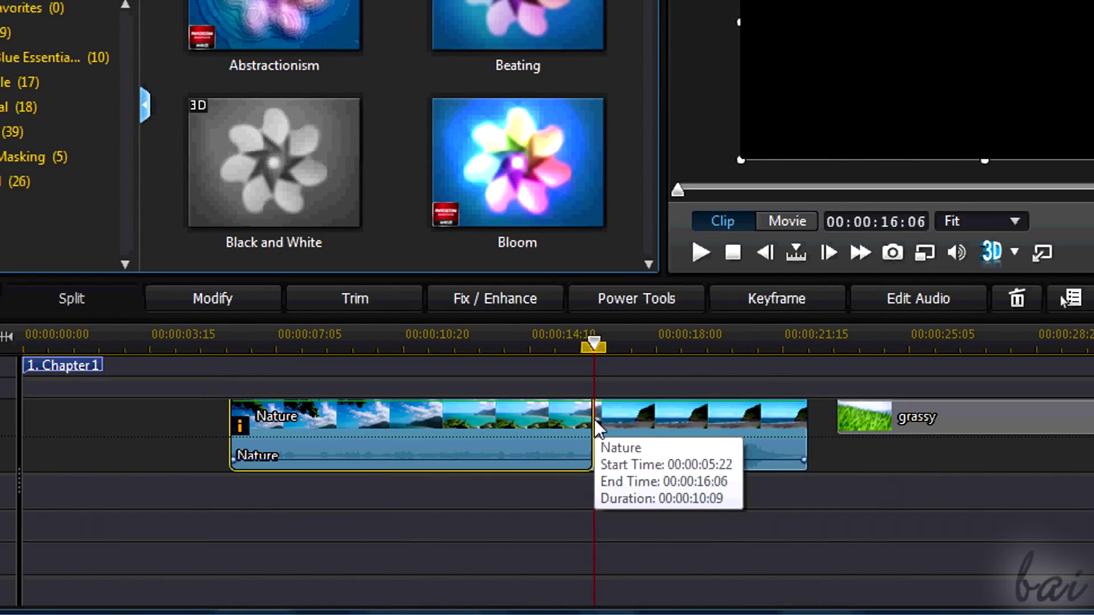
click(681, 436)
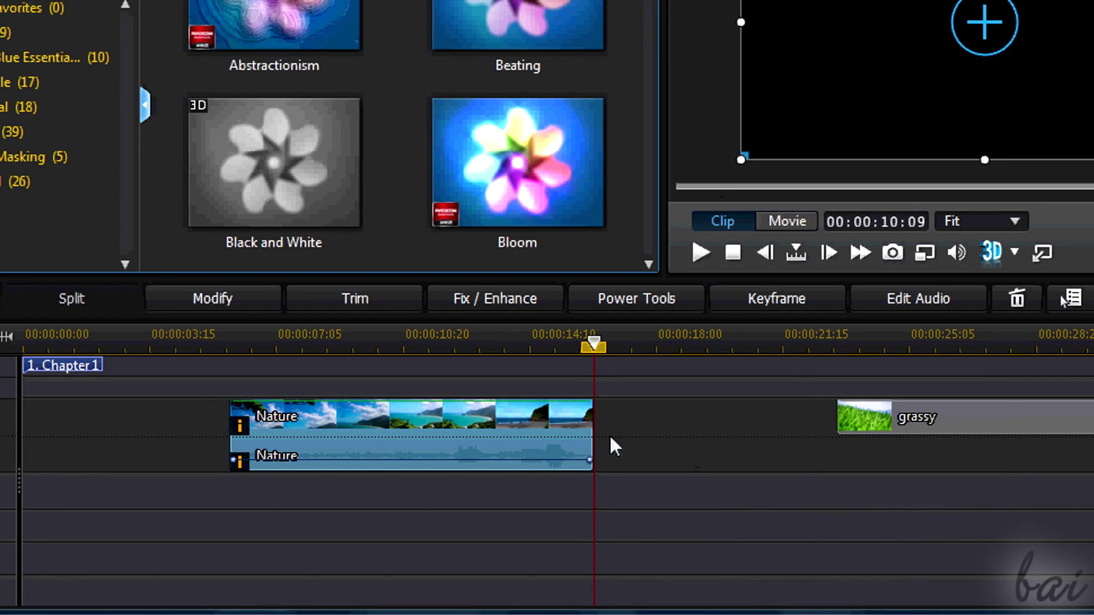
drag(591, 419, 792, 420)
Step: Trim the Nature clip's start with Trim Only, reposition the clip, and play the timeline
drag(233, 419, 396, 431)
click(444, 445)
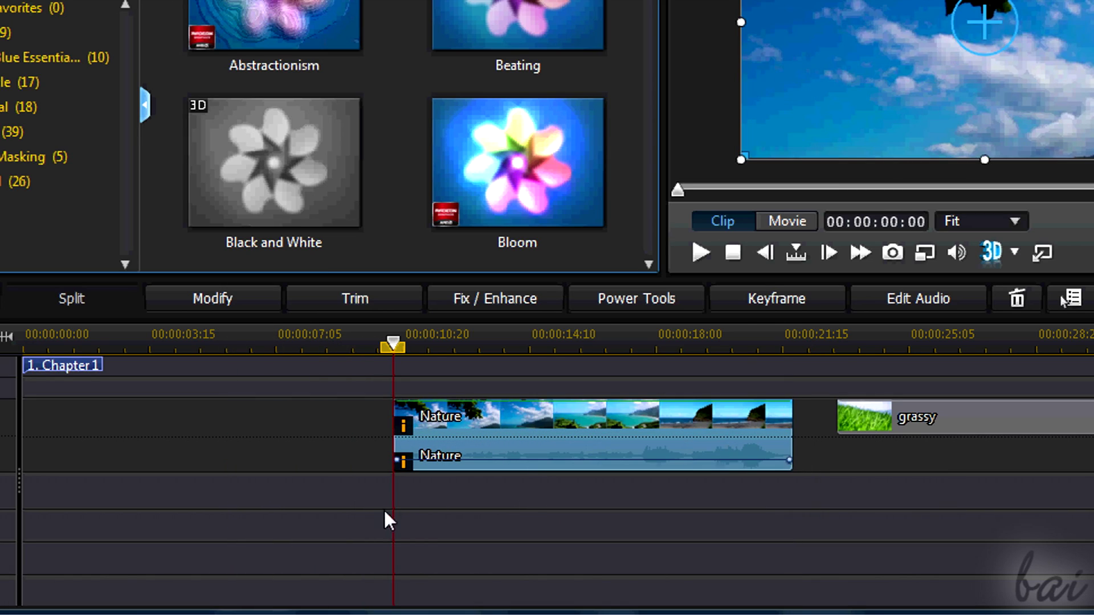
drag(513, 423, 145, 423)
click(580, 320)
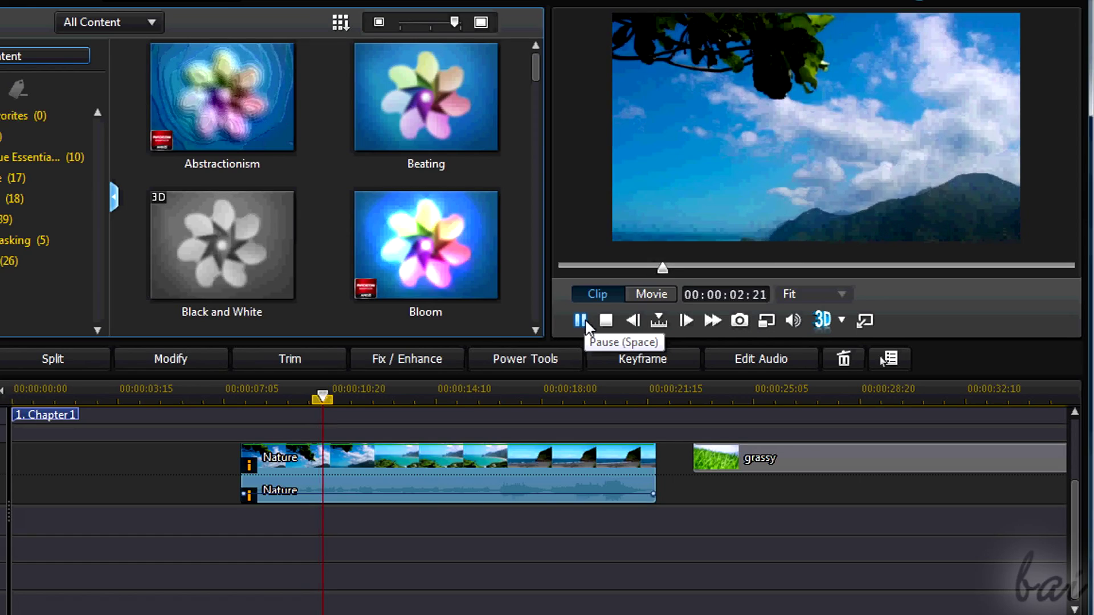
Step: Move the Nature clip to the track below and raise its volume keyframe to +11.8 dB
key(space)
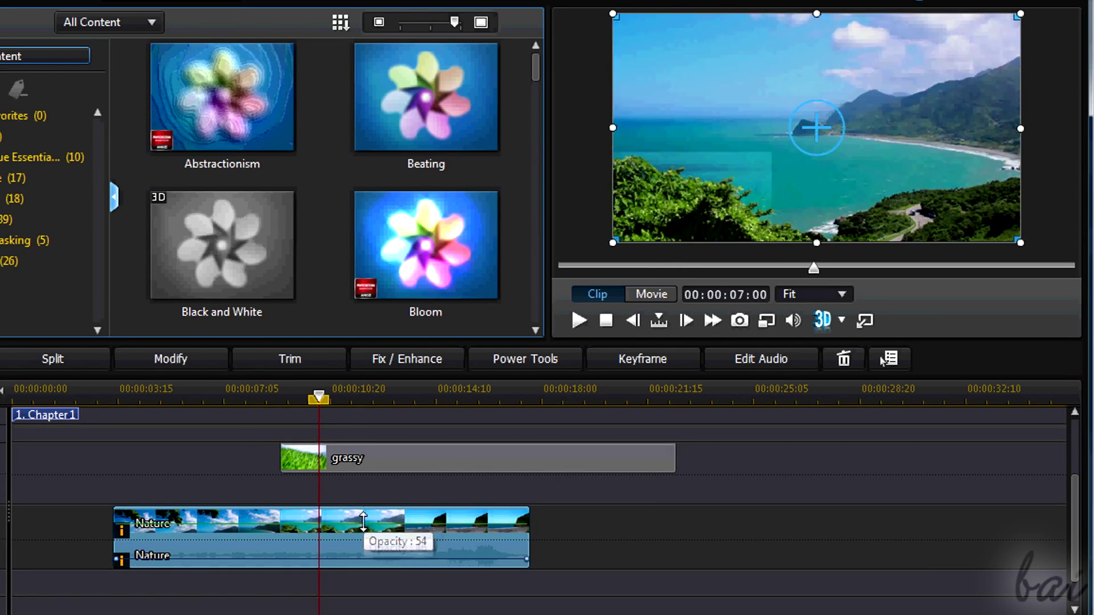
drag(363, 521, 366, 534)
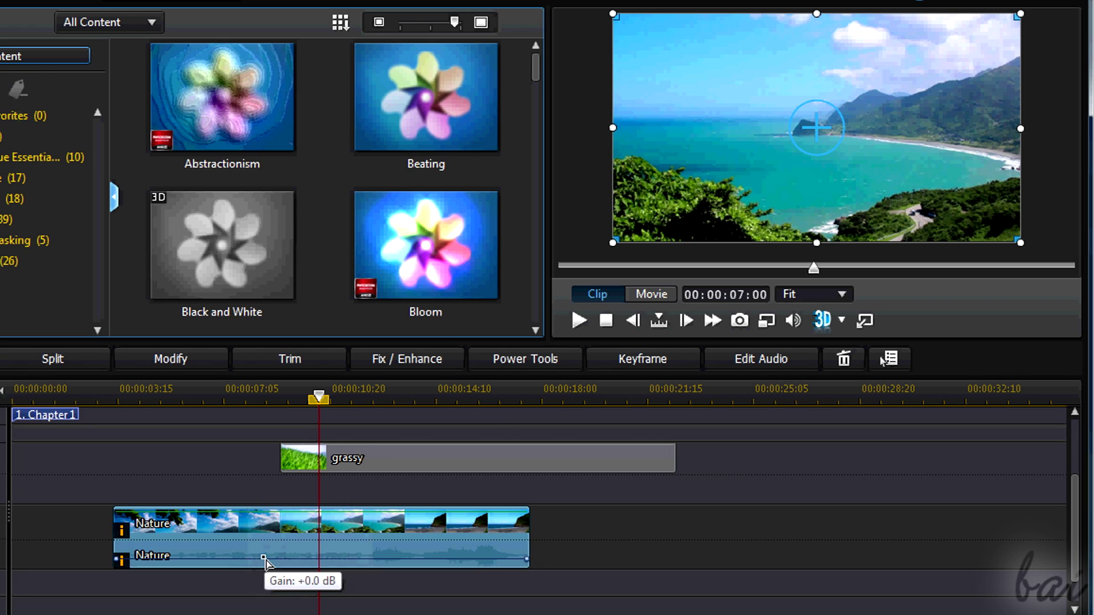
mouse_move(264, 560)
mouse_down()
mouse_move(306, 542)
mouse_move(345, 553)
mouse_up()
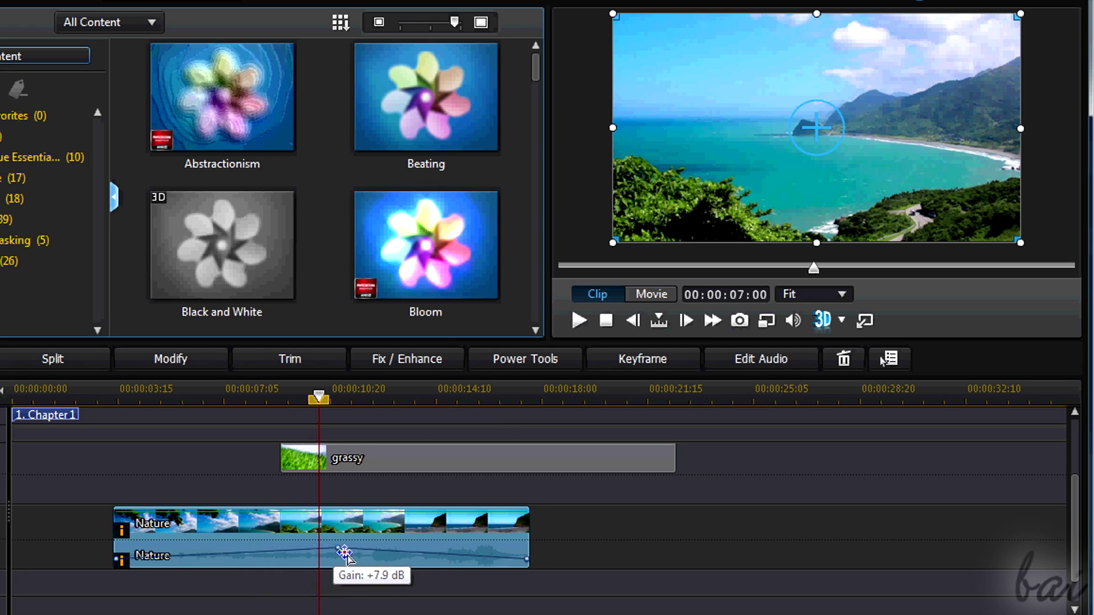
drag(436, 554, 457, 550)
Step: Play the movie from near the start, then stop it
mouse_move(319, 395)
mouse_down()
mouse_move(176, 433)
mouse_move(148, 392)
mouse_up()
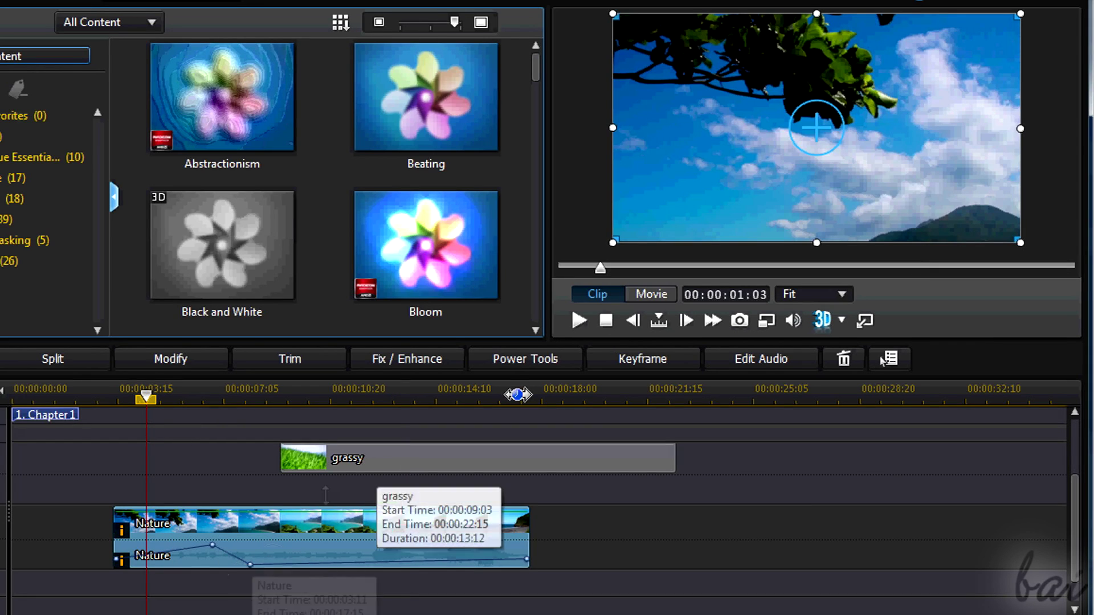
click(580, 322)
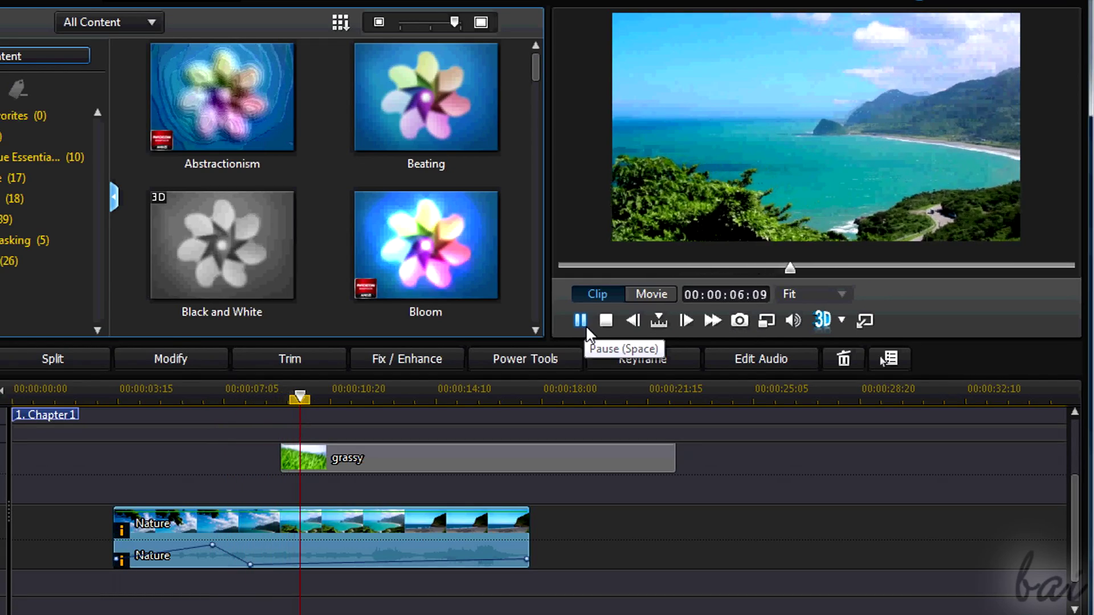
click(581, 321)
Step: Shift the Nature clip about a second later and delete the grassy clip
drag(395, 555, 489, 539)
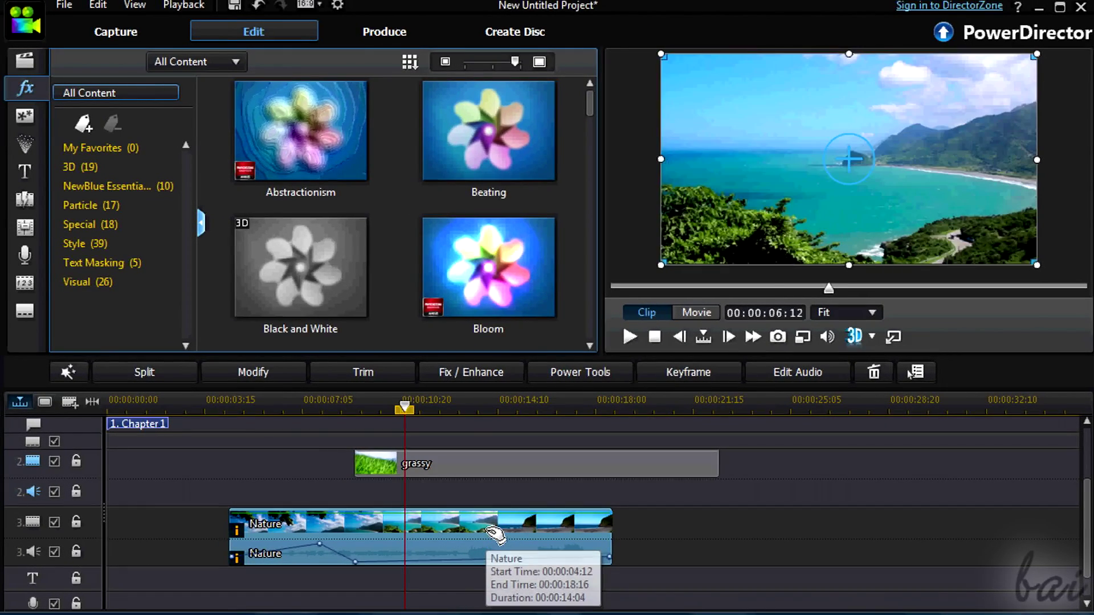
right_click(488, 524)
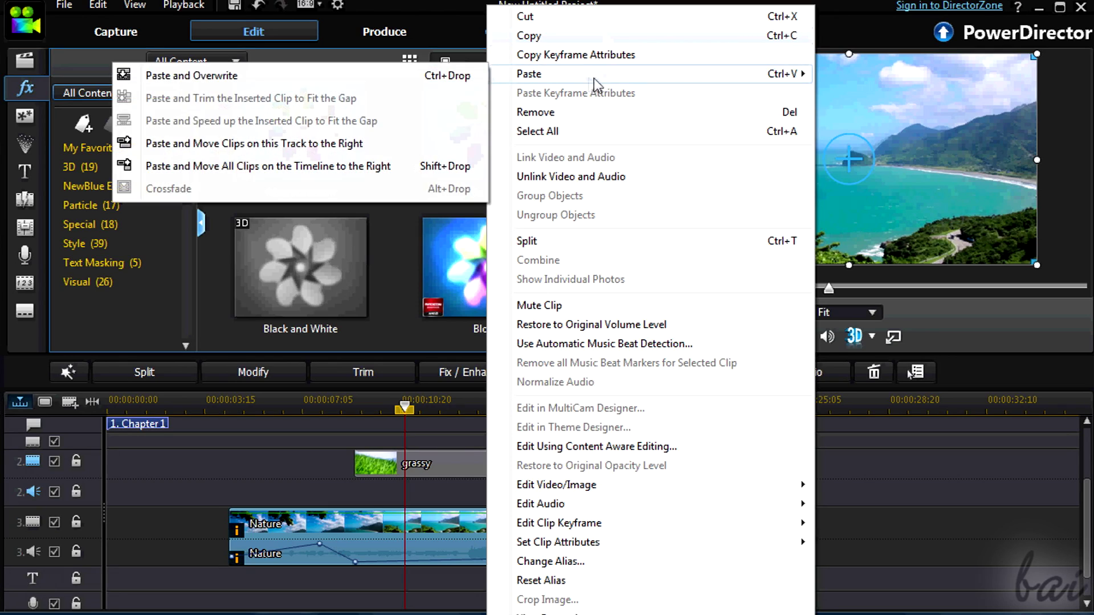
click(432, 556)
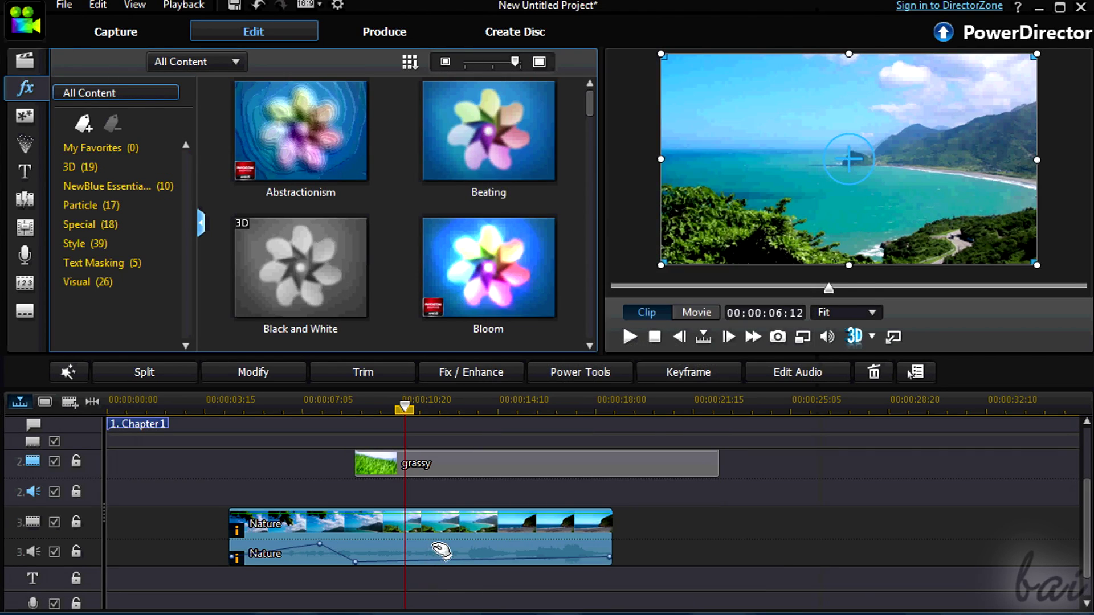
click(487, 467)
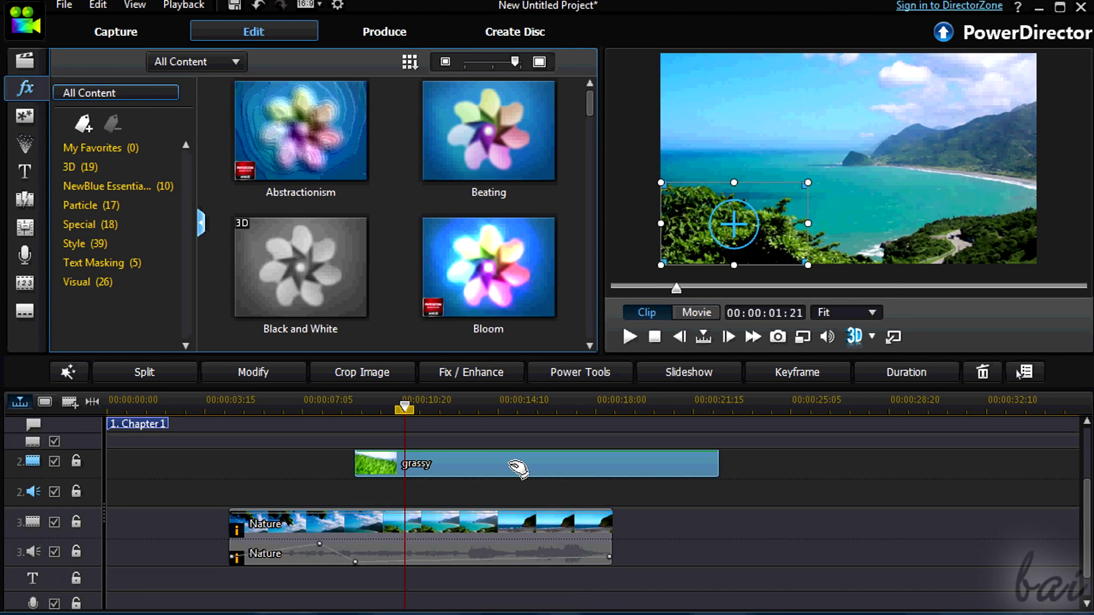
key(Delete)
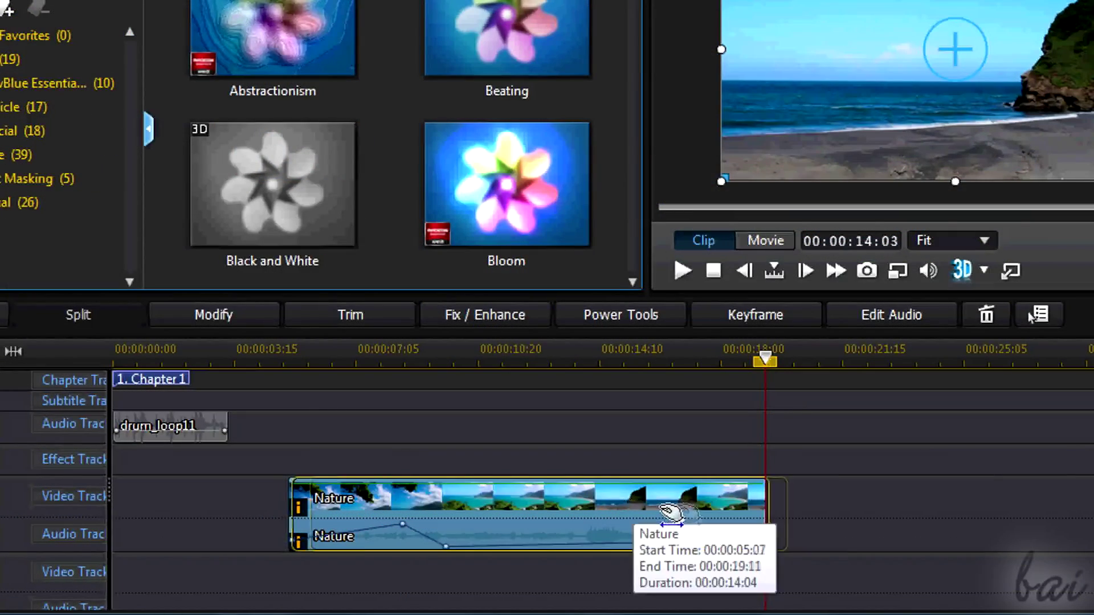
Step: Move Nature to 00:00:06:14, unlink its video and audio, and move the video earlier
drag(648, 504, 837, 506)
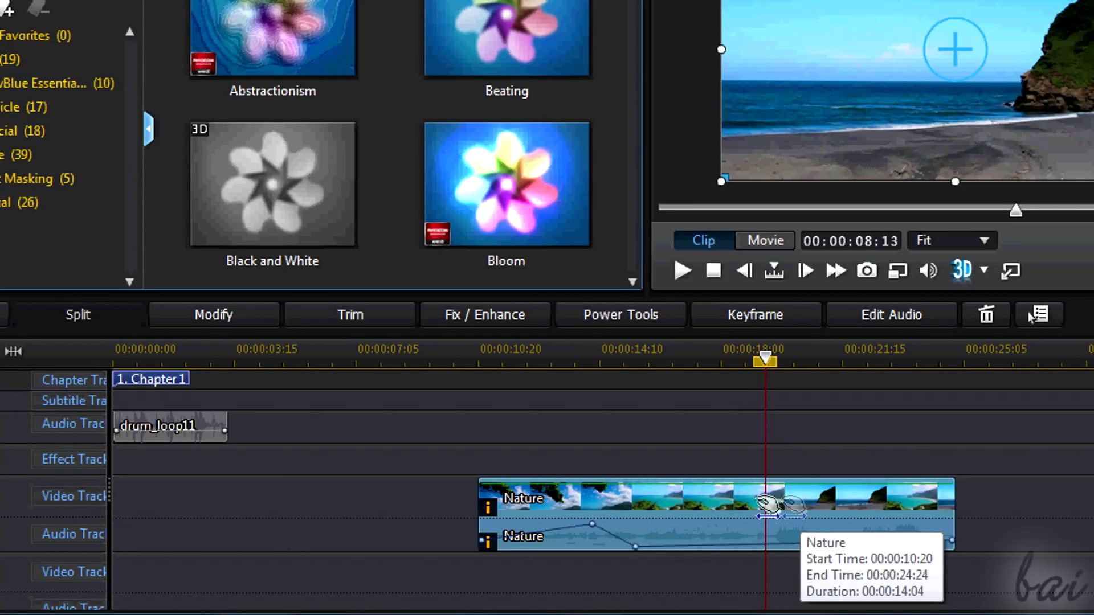
drag(768, 506, 697, 527)
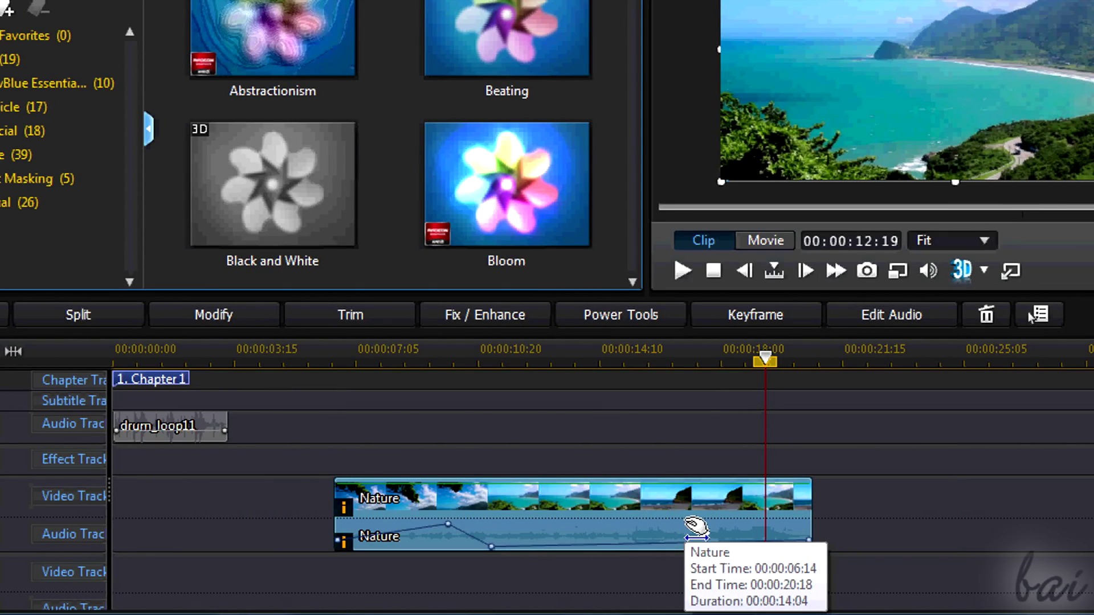
right_click(637, 505)
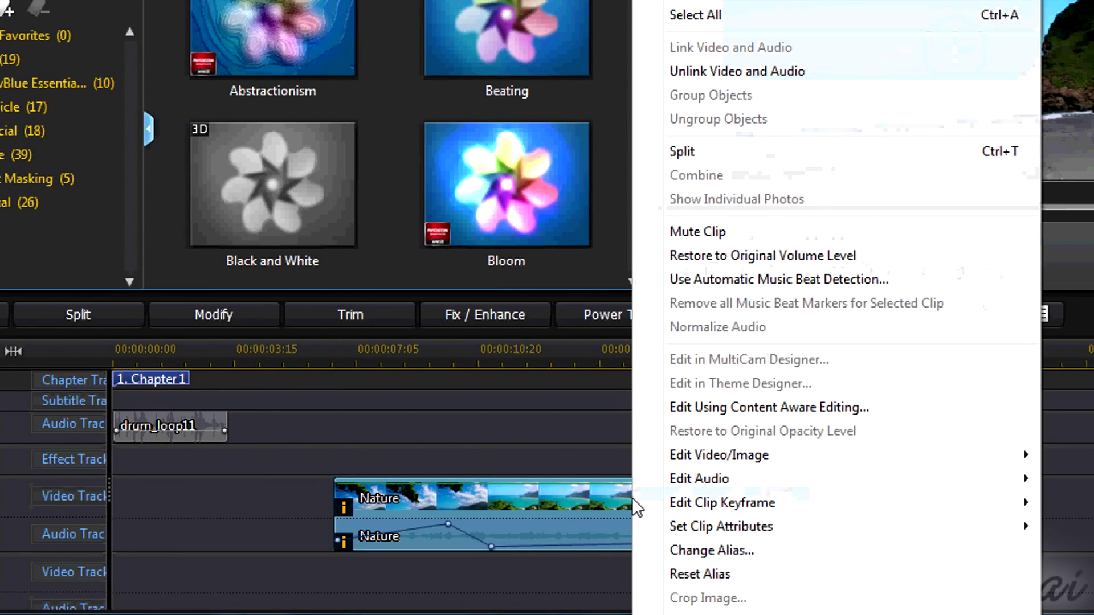
click(726, 76)
drag(587, 513, 772, 522)
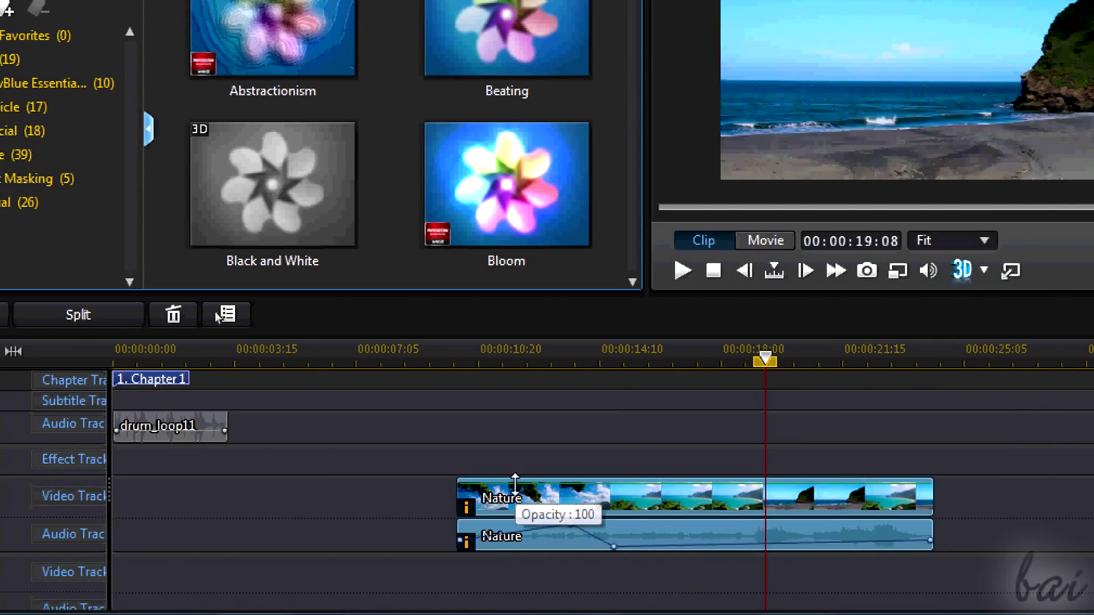
mouse_move(695, 500)
mouse_down()
mouse_move(500, 500)
mouse_move(581, 505)
mouse_up()
mouse_move(581, 503)
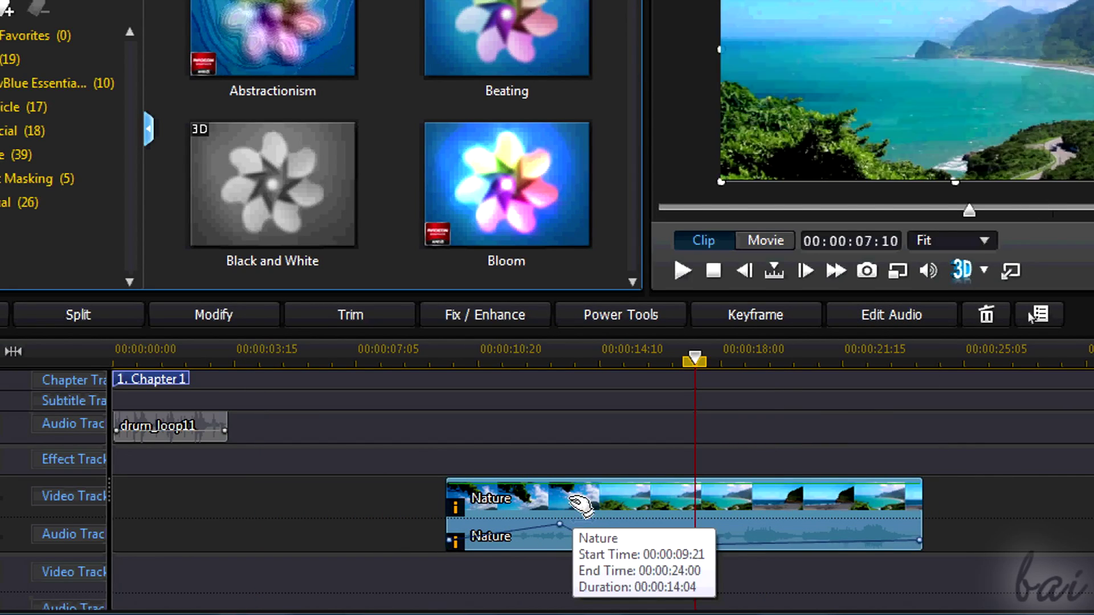
Step: Split the Nature clip at the playhead, then undo with Ctrl+Z to rejoin it
click(91, 319)
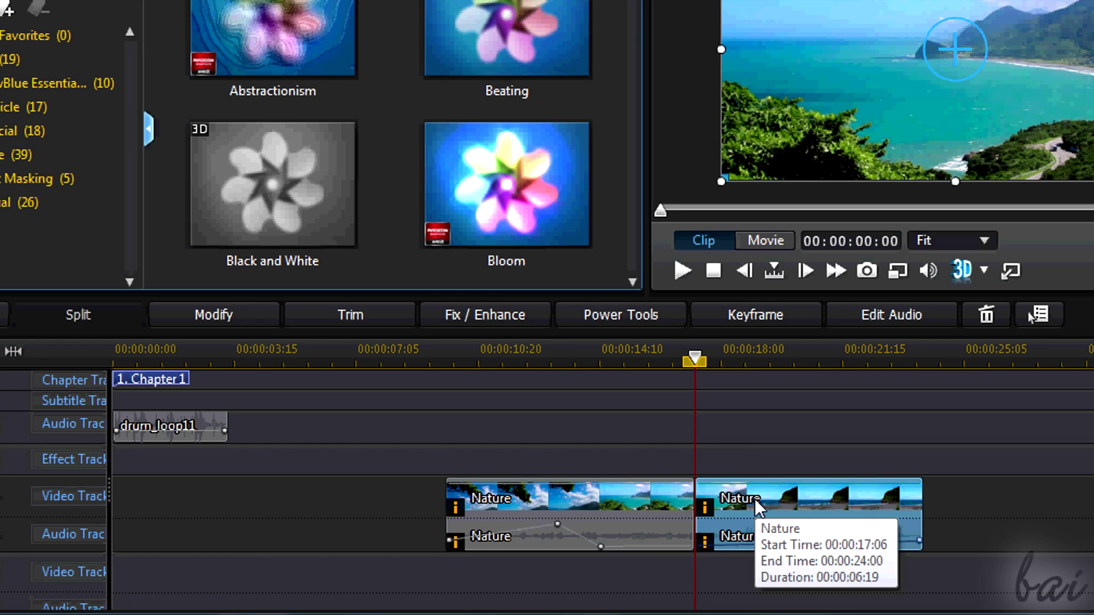
key(ctrl+z)
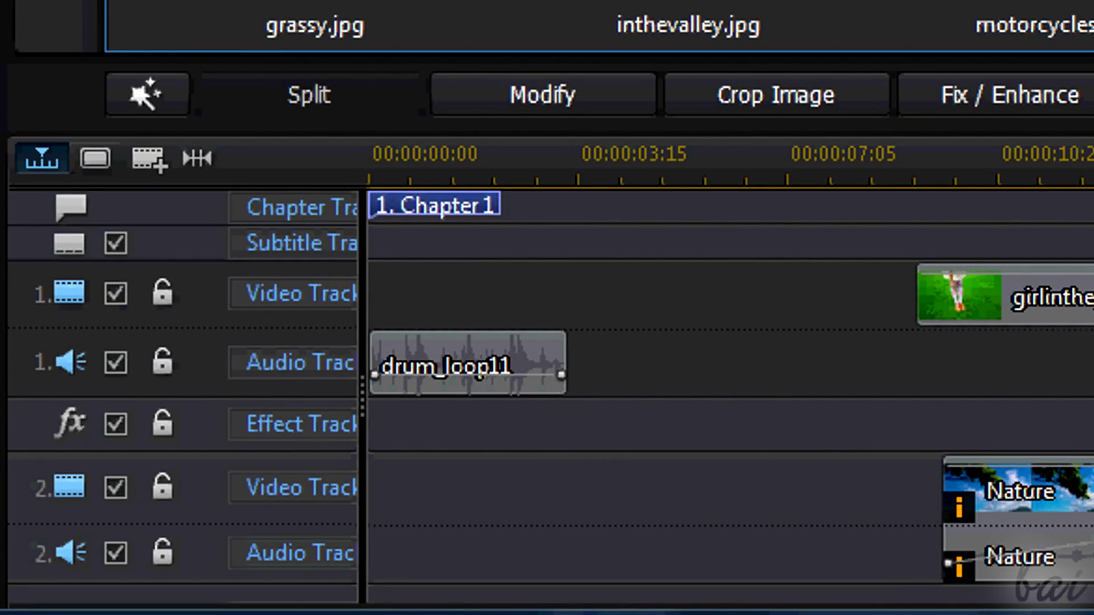
click(96, 160)
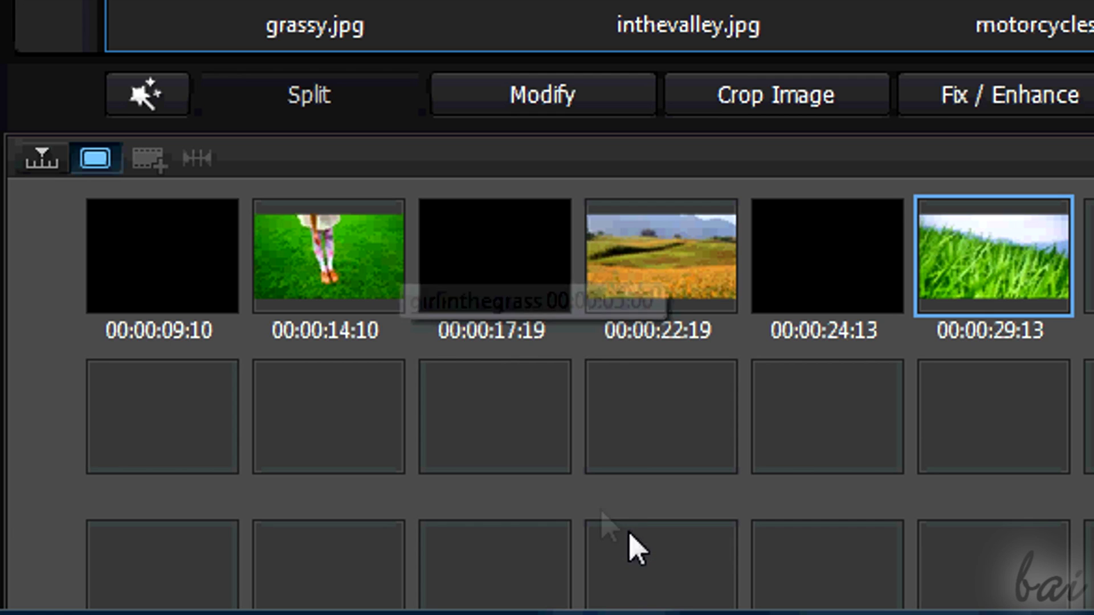
click(66, 161)
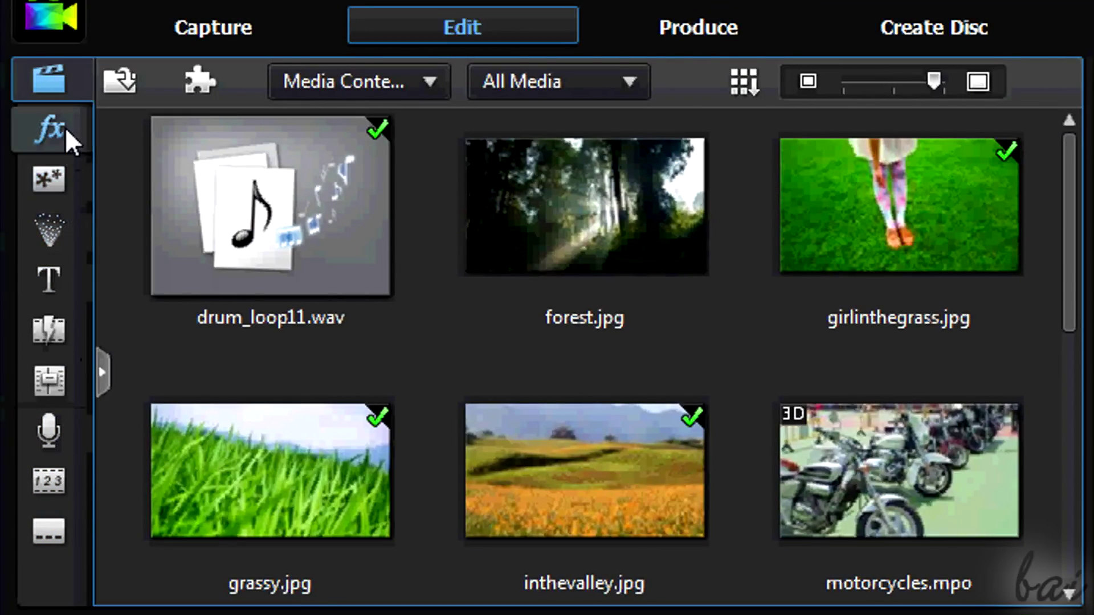
Step: Open the Title Room showing the Default, Default 3D and Movie - Opening 3 templates
click(65, 269)
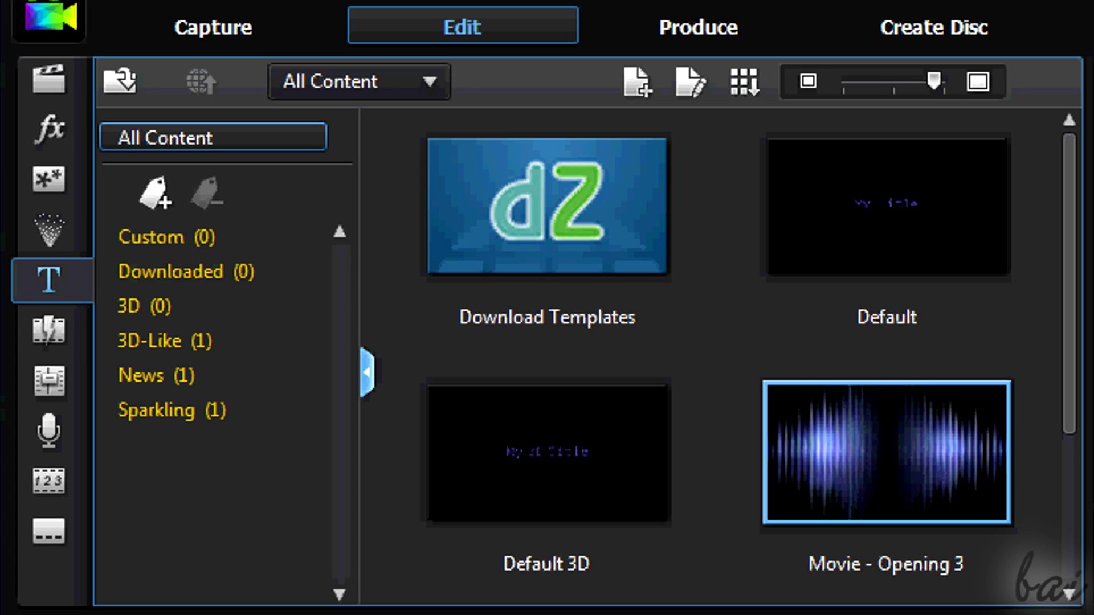
Step: Add an 'aaaaa' subtitle at 00:00:24:13–00:00:29:13, widen track headers, and return to Media Room
key(Up)
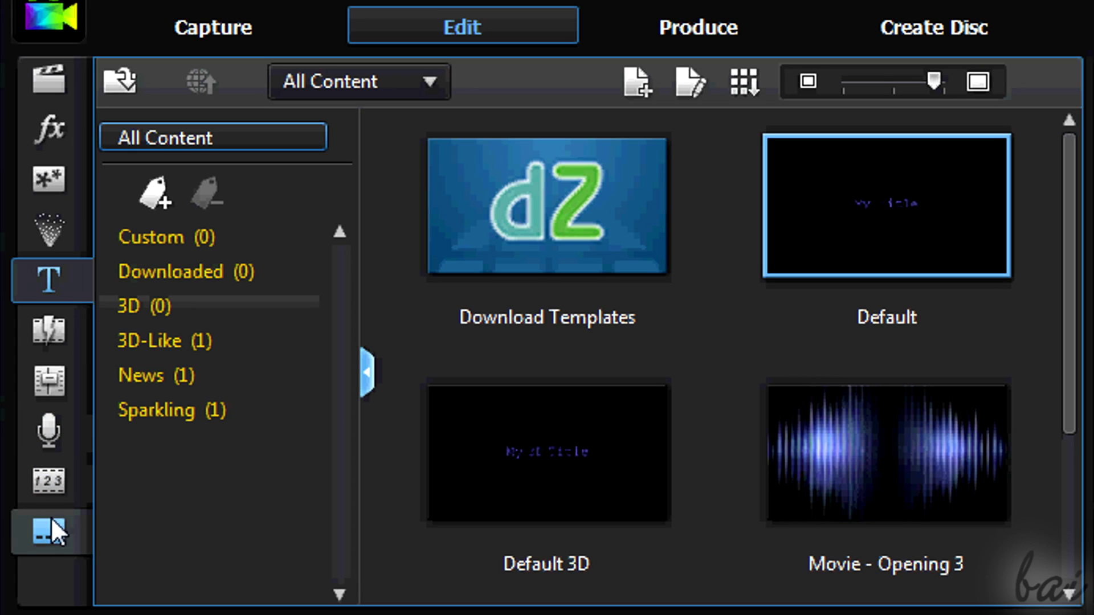
click(49, 529)
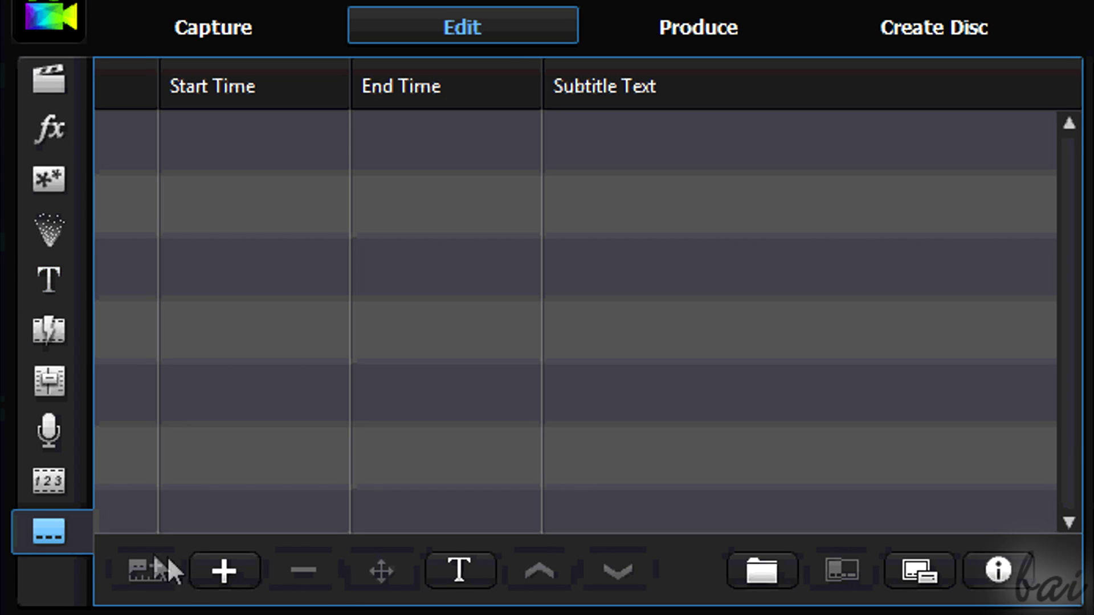
click(221, 568)
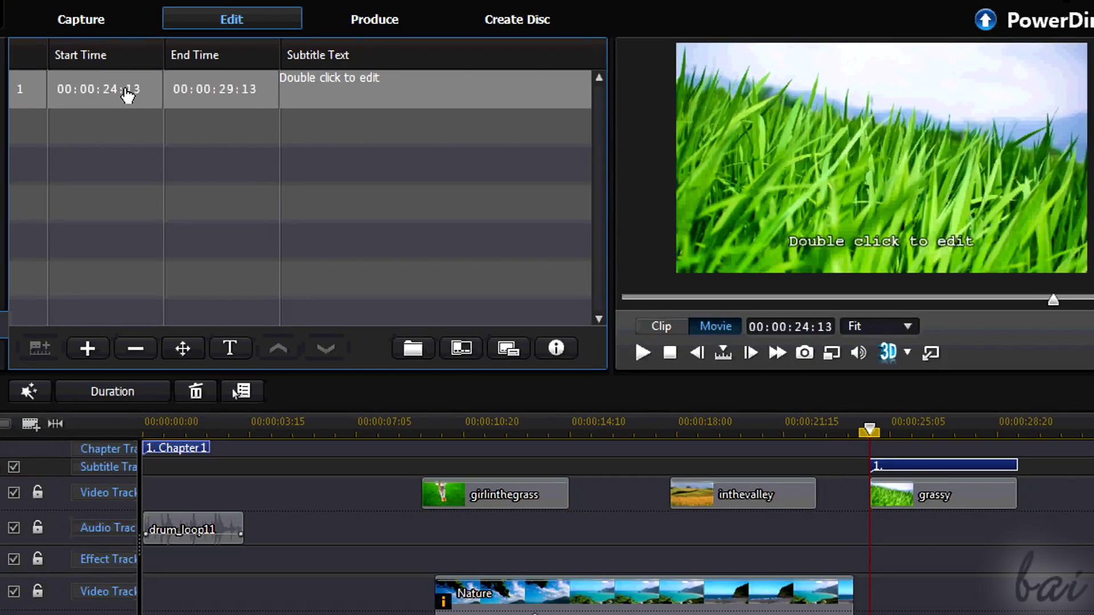
double_click(126, 89)
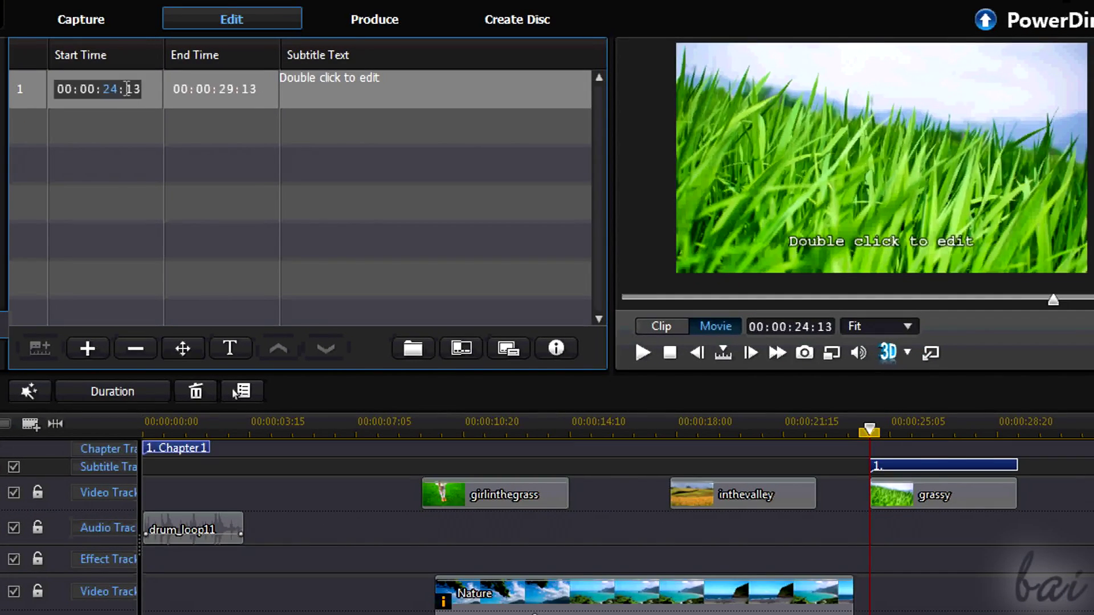
double_click(221, 89)
double_click(354, 82)
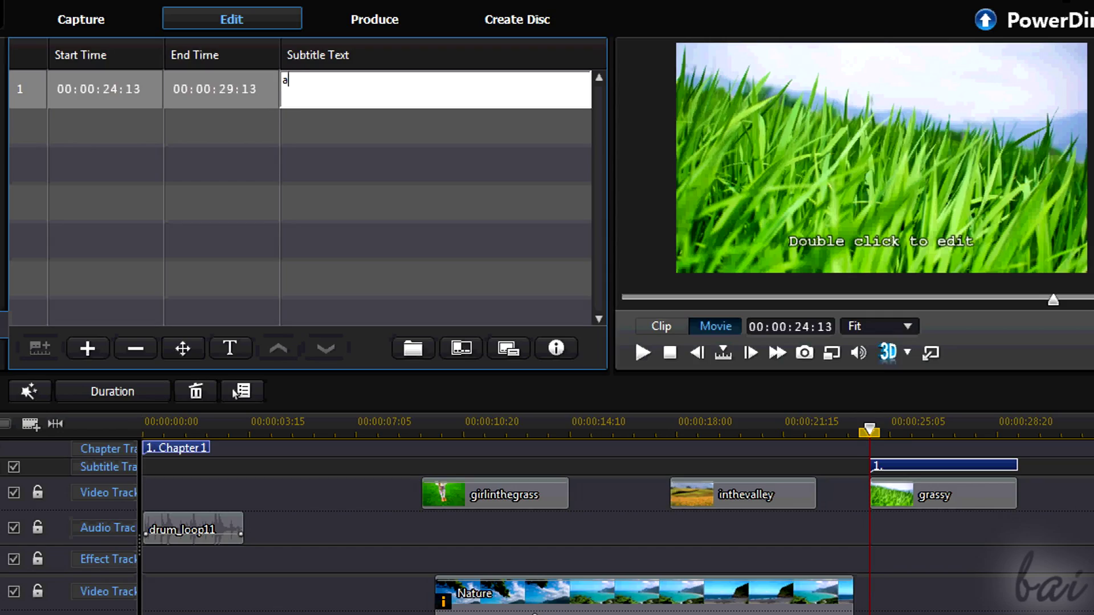
text(aaaa)
key(Return)
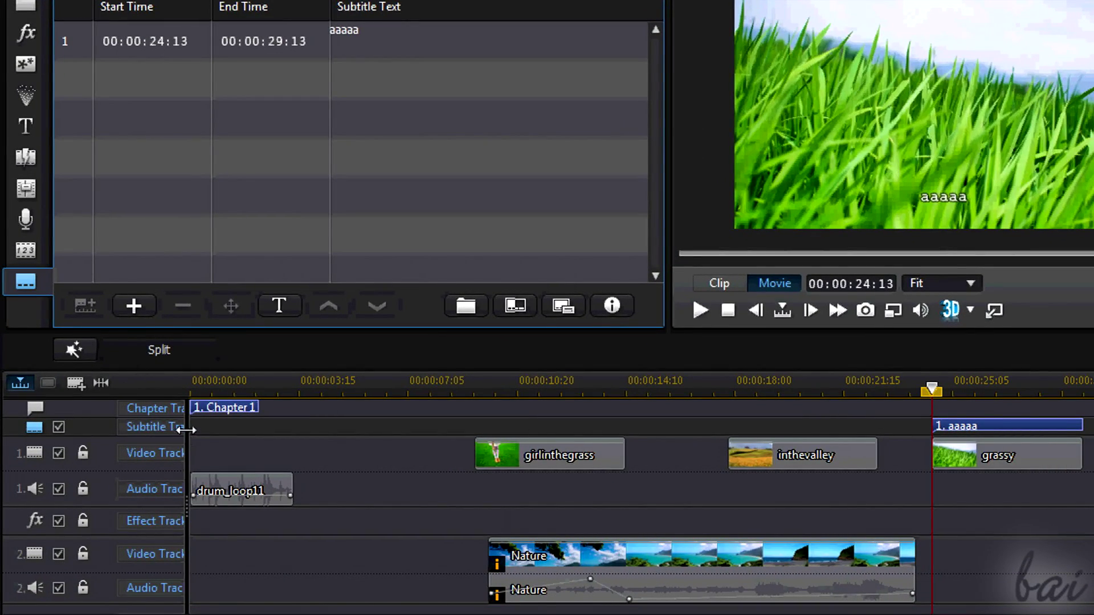
drag(187, 429, 241, 430)
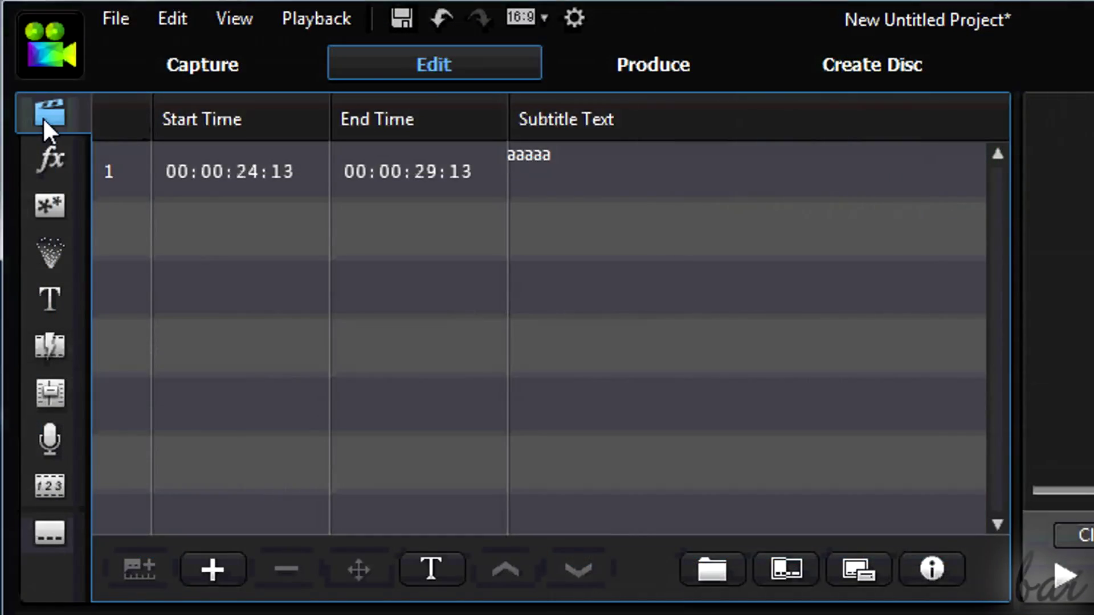
click(47, 119)
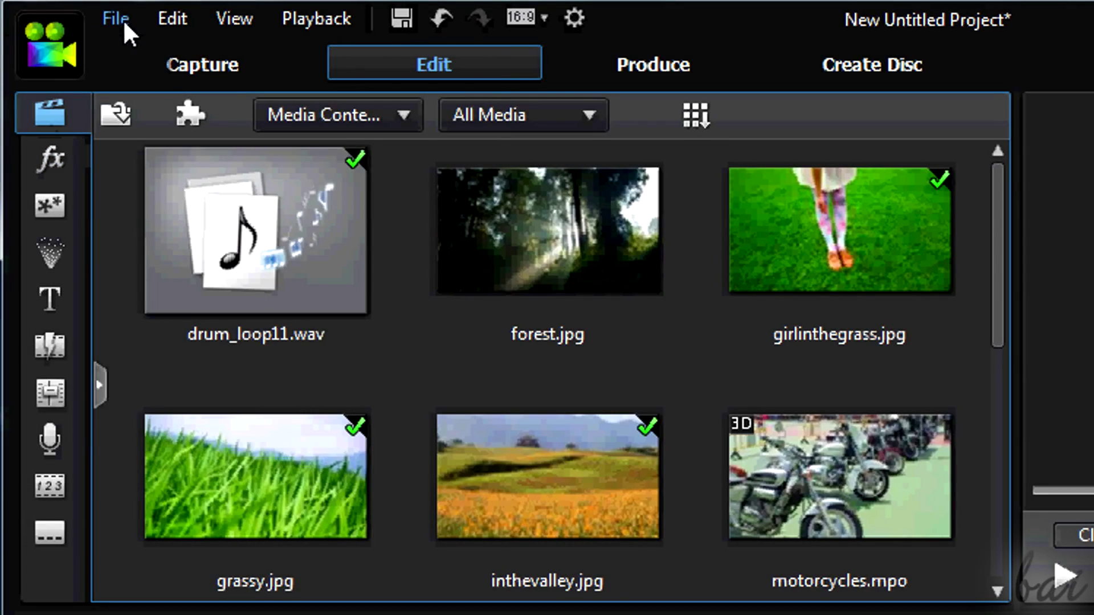
Step: Save the project to the desktop as Sample.pds with File > Save Project
click(123, 19)
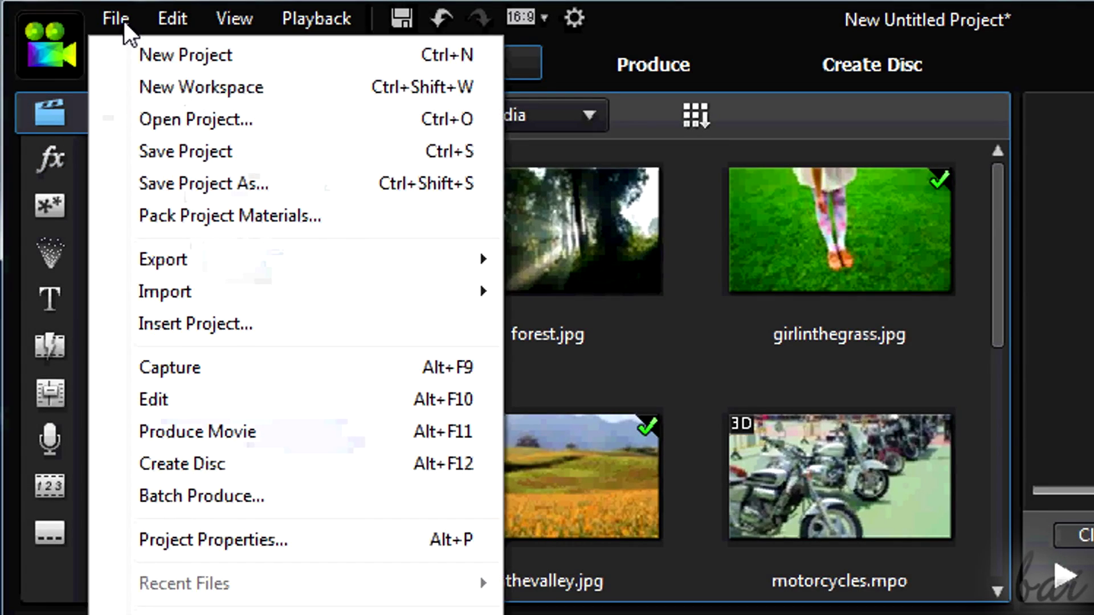
click(193, 150)
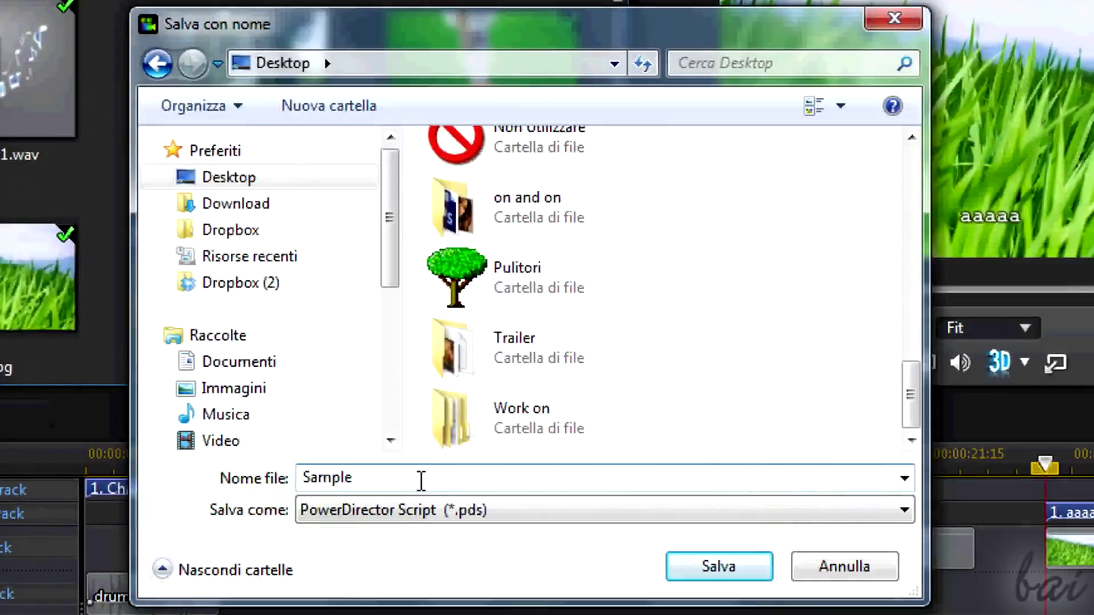
key(Return)
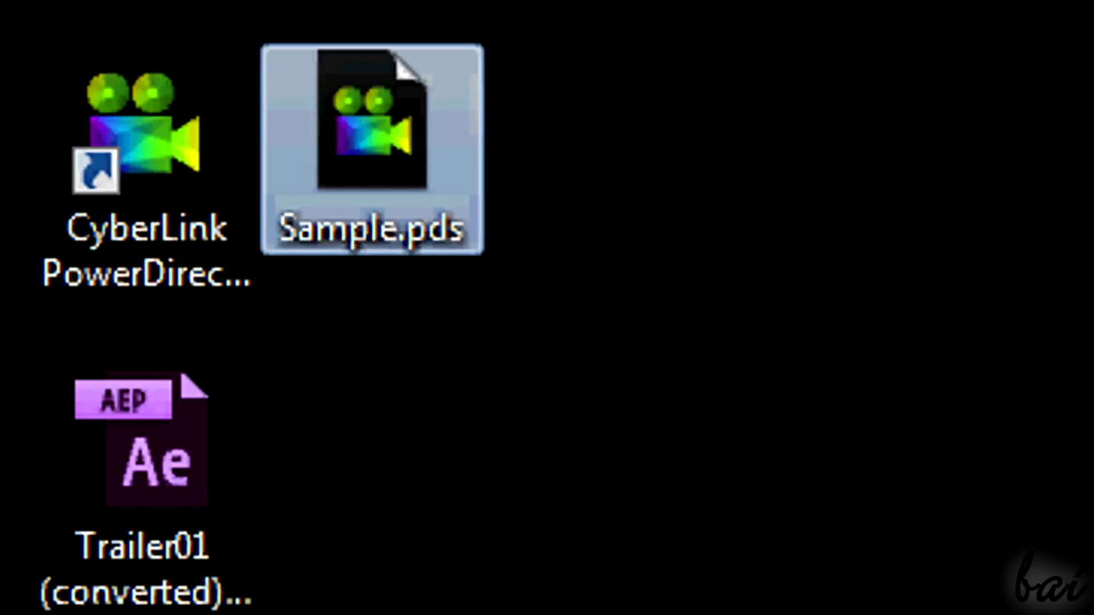
click(425, 363)
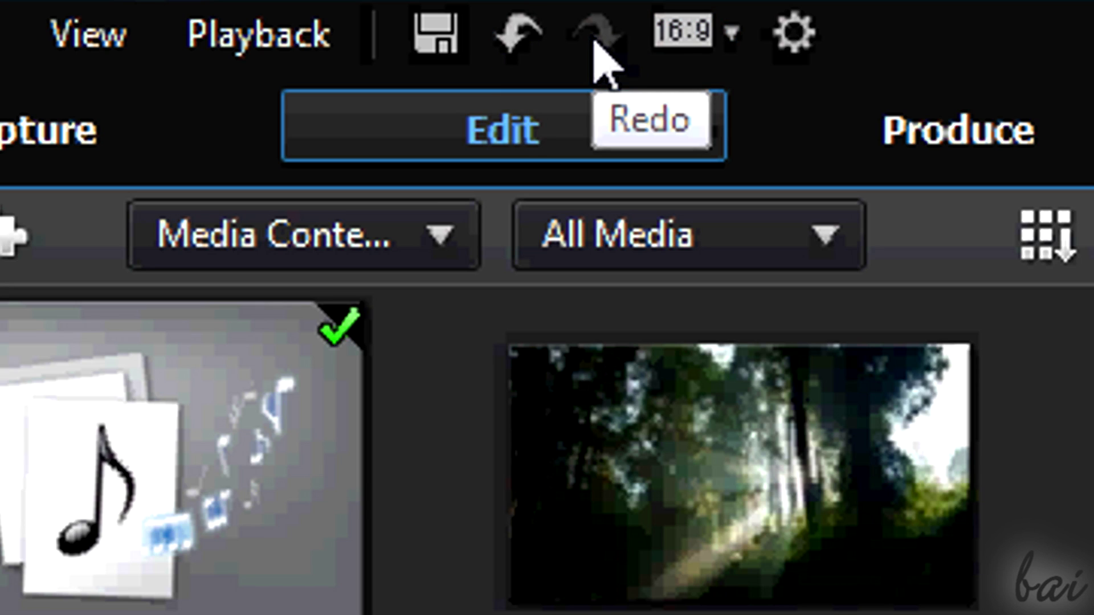
Step: Keep the 16:9 aspect ratio, then open and close Preferences at General settings
click(729, 36)
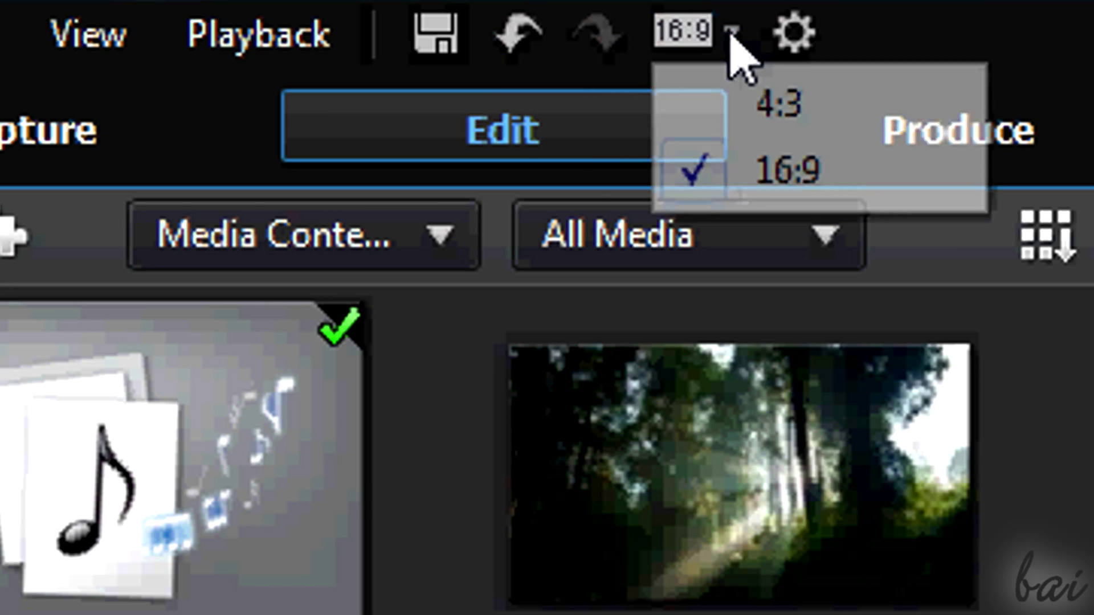
click(891, 49)
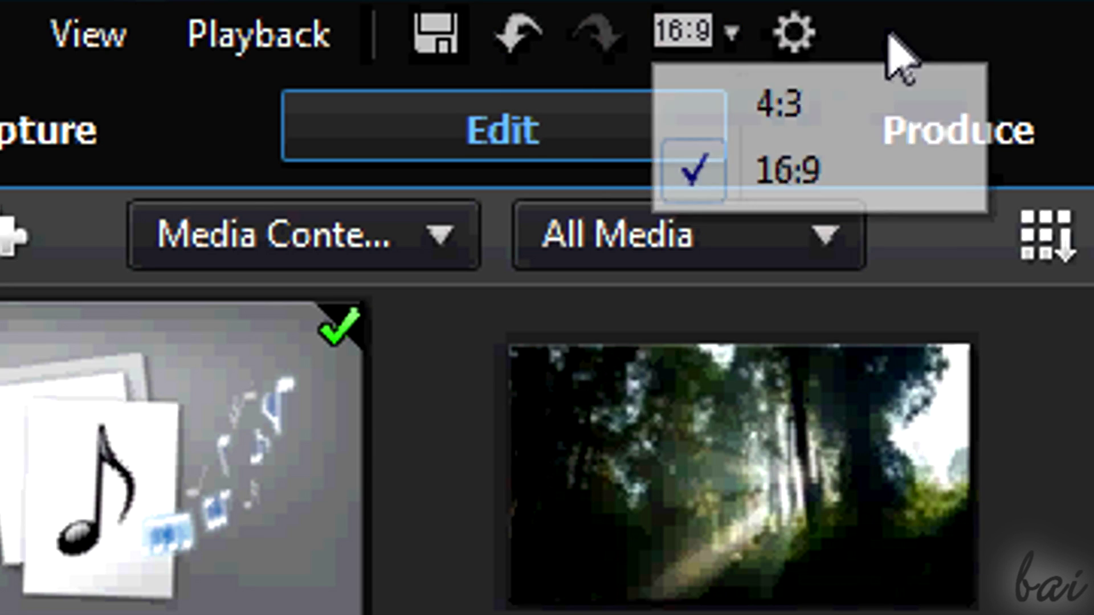
click(795, 38)
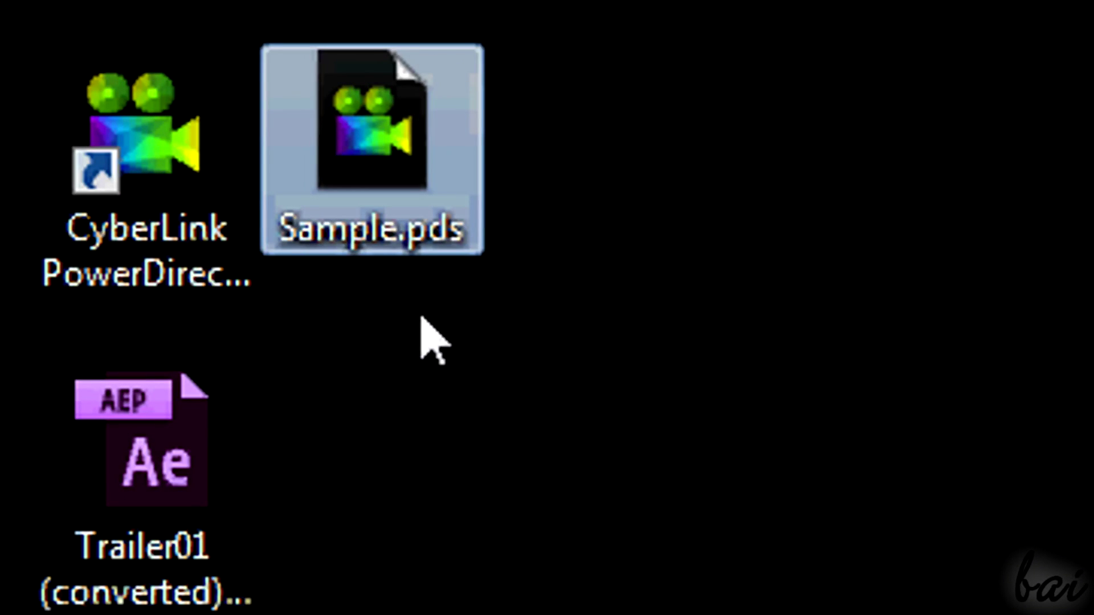
click(432, 358)
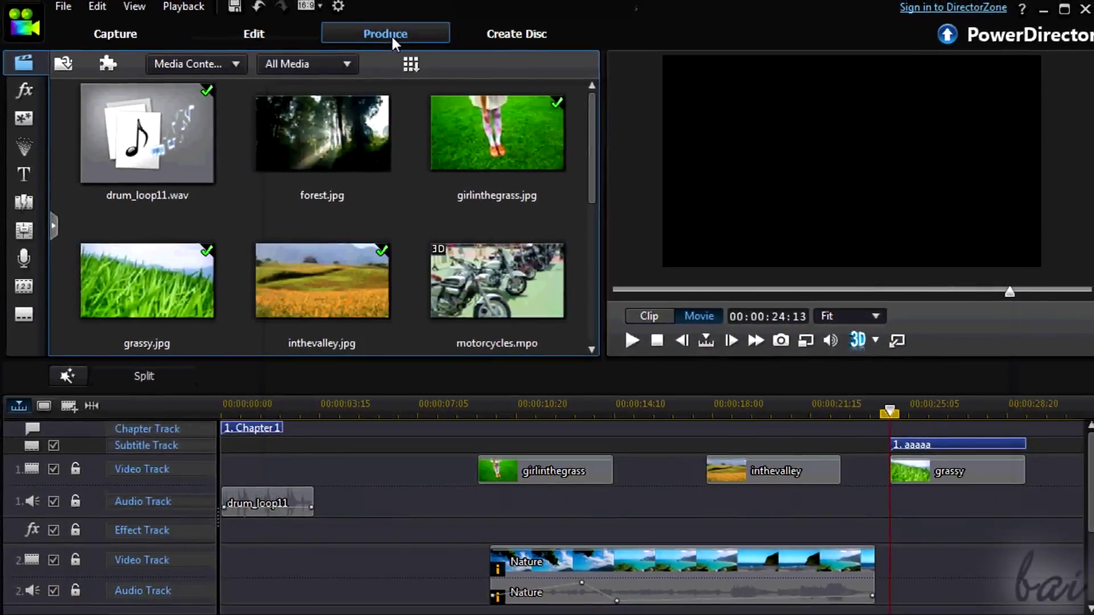
Step: In the Produce room, browse the 3D, Device and Online options, then choose MPEG-2
click(392, 39)
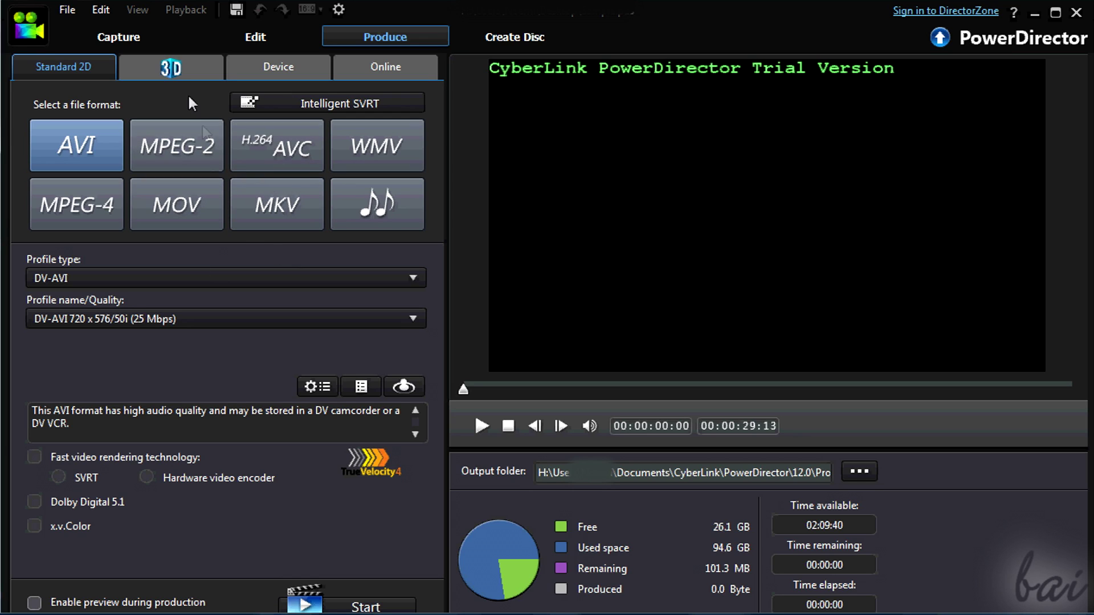
click(189, 74)
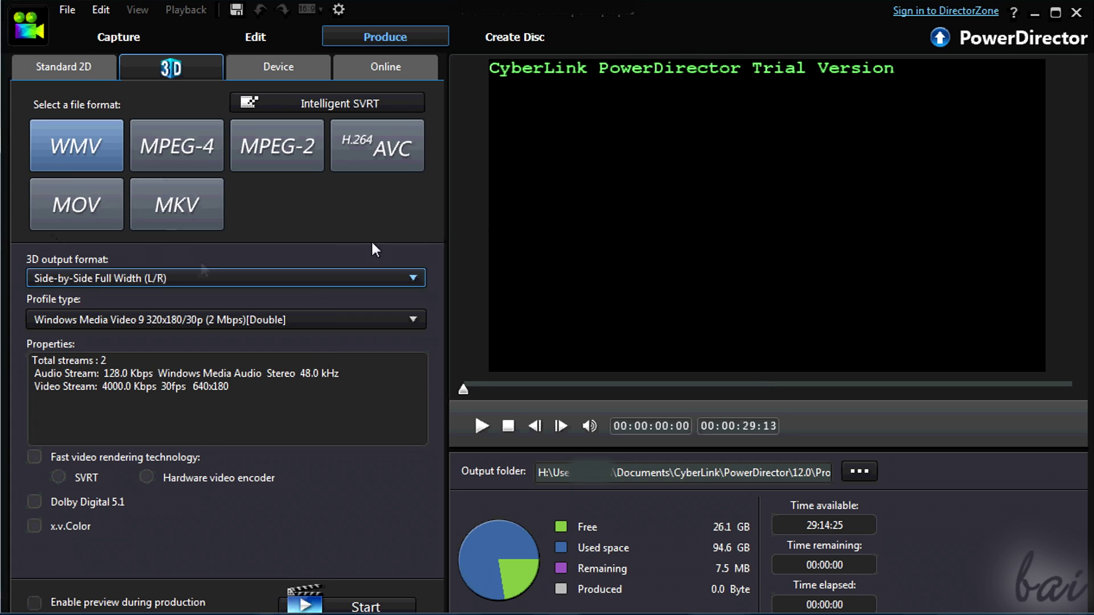
click(275, 77)
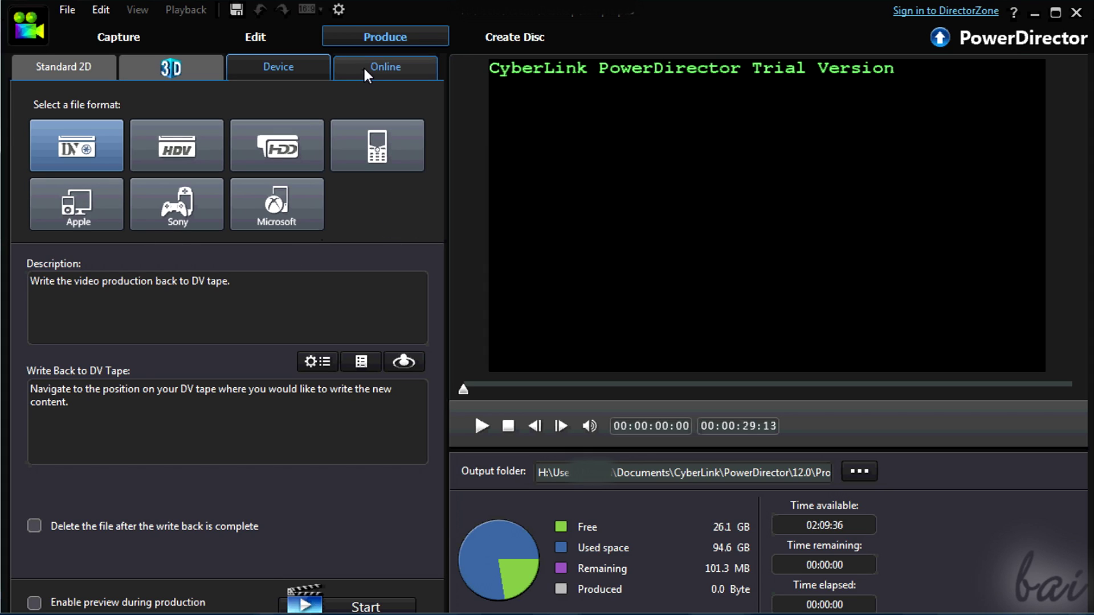
click(392, 68)
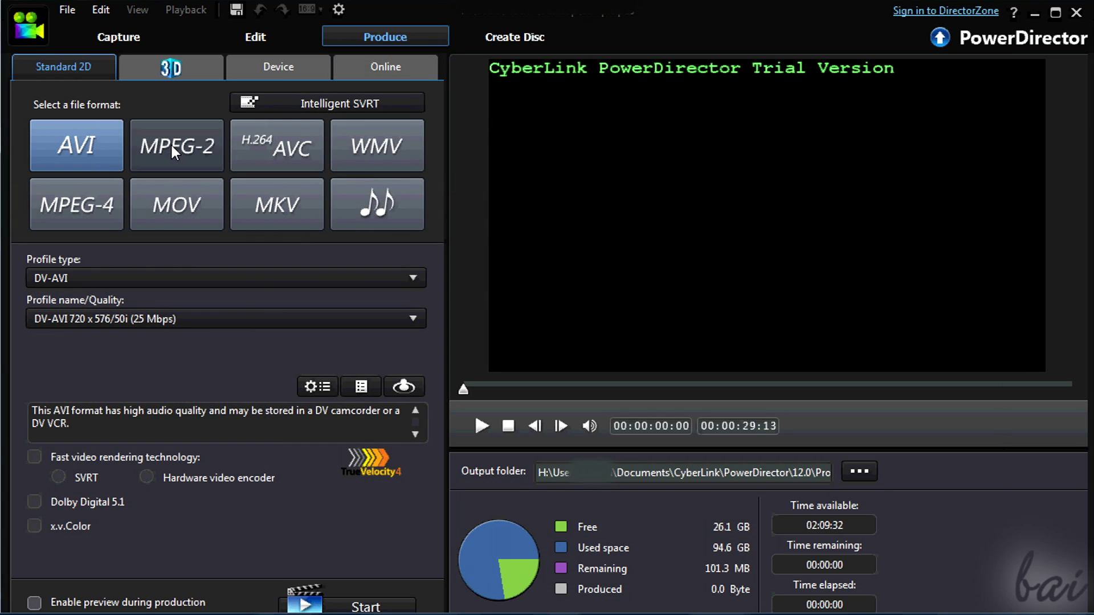
click(179, 143)
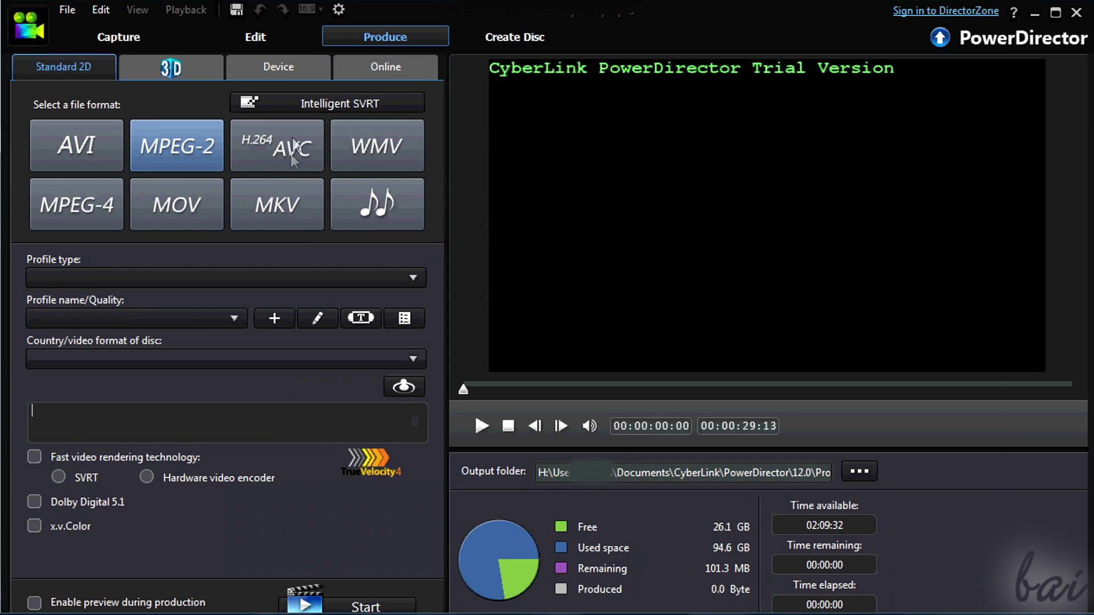
Step: Pick the 1280 x 720/25p (20 Mbps) profile, preview the movie, and browse for the output location
click(205, 320)
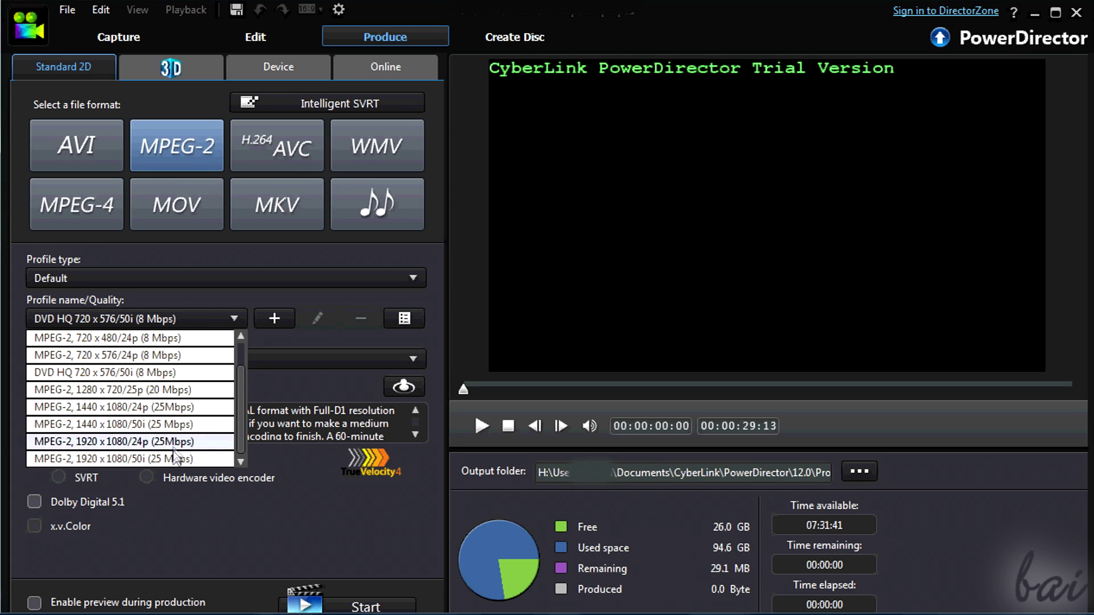
click(170, 391)
key(space)
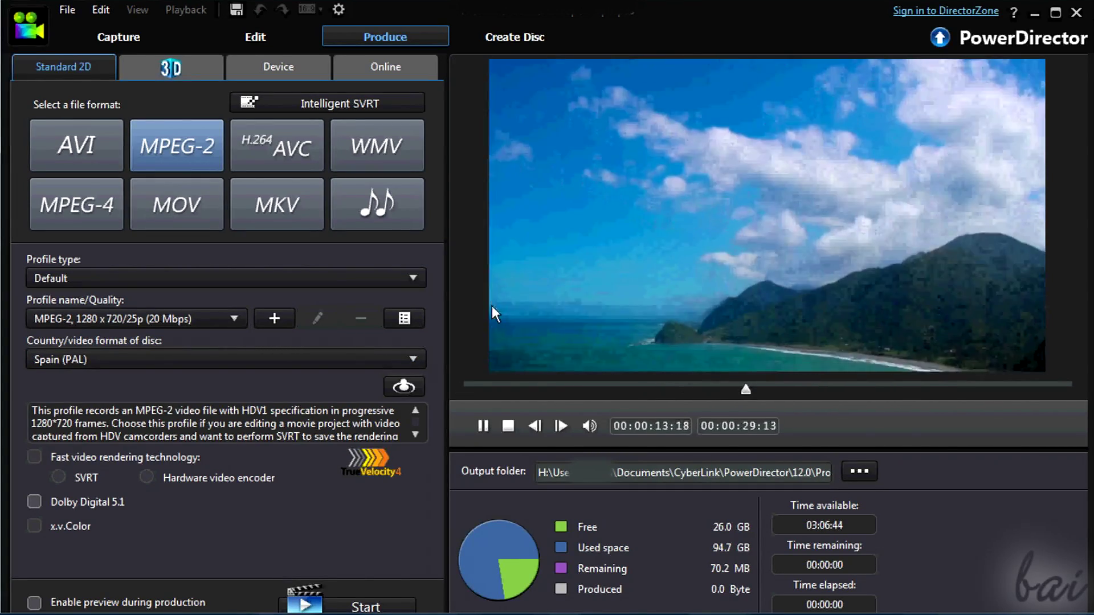
key(ctrl+slash)
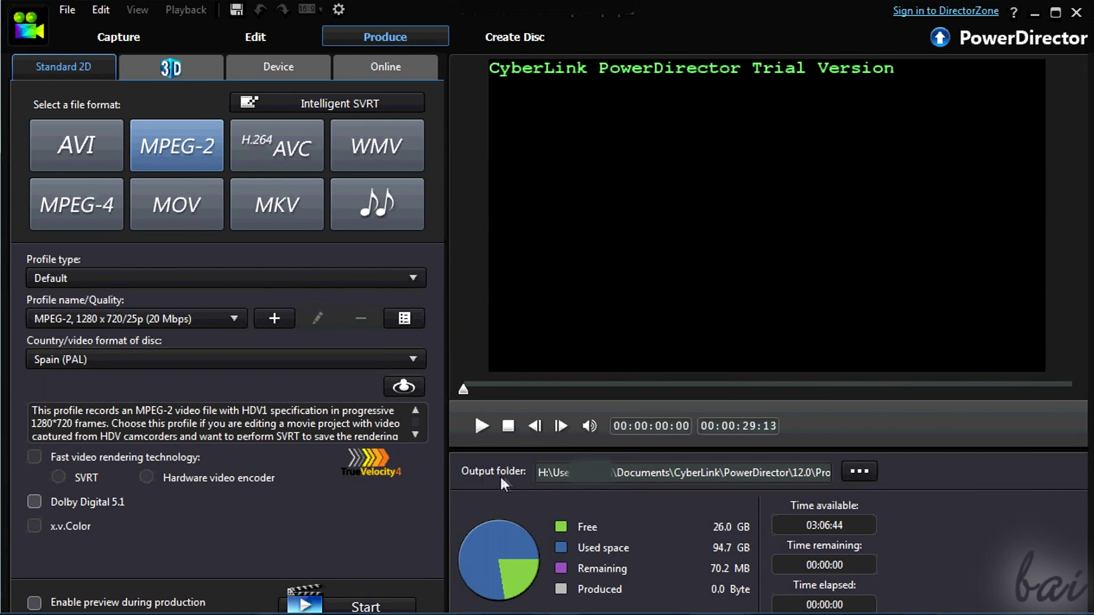
click(482, 427)
click(855, 475)
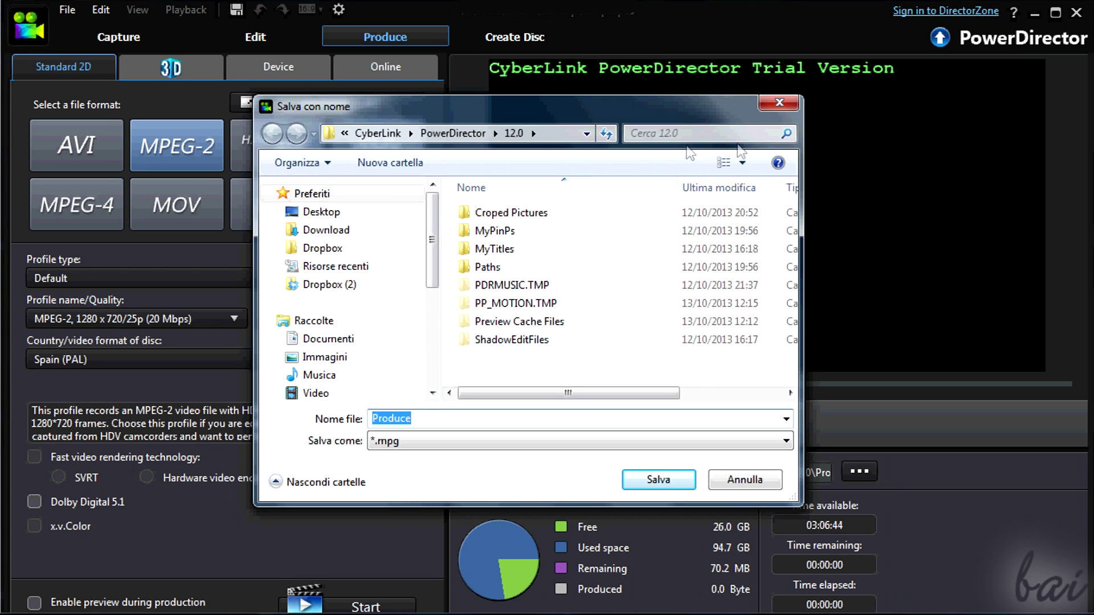
Step: Cancel the output file location dialog to reach the Create Disc room with My Video as Title 1
click(780, 104)
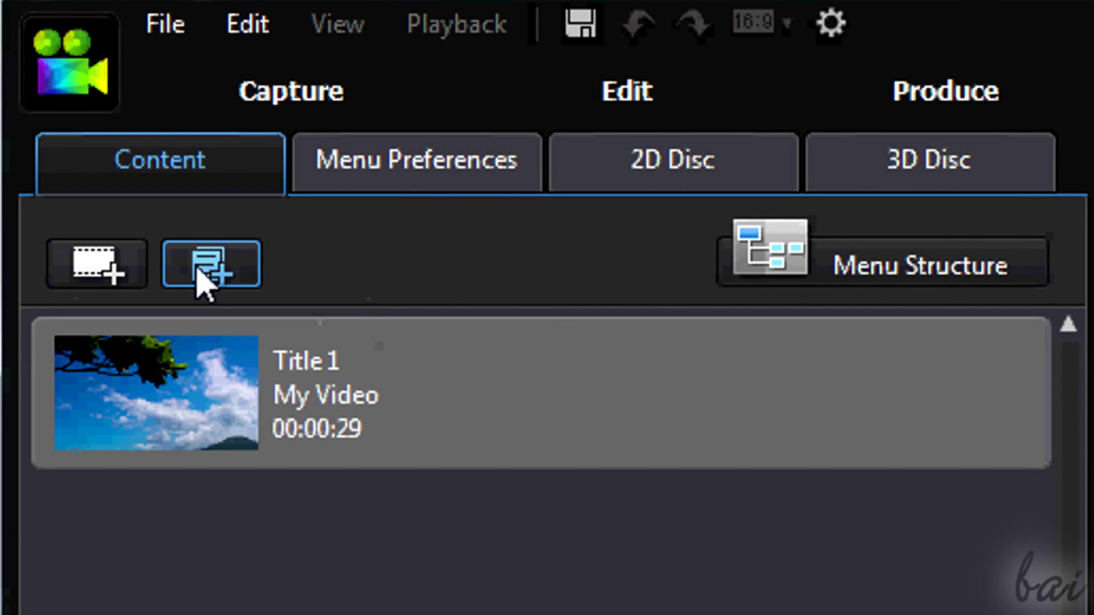
Step: Import 'Particles Rising Free HD motion Background loop.mp4' as the disc's second title
click(110, 282)
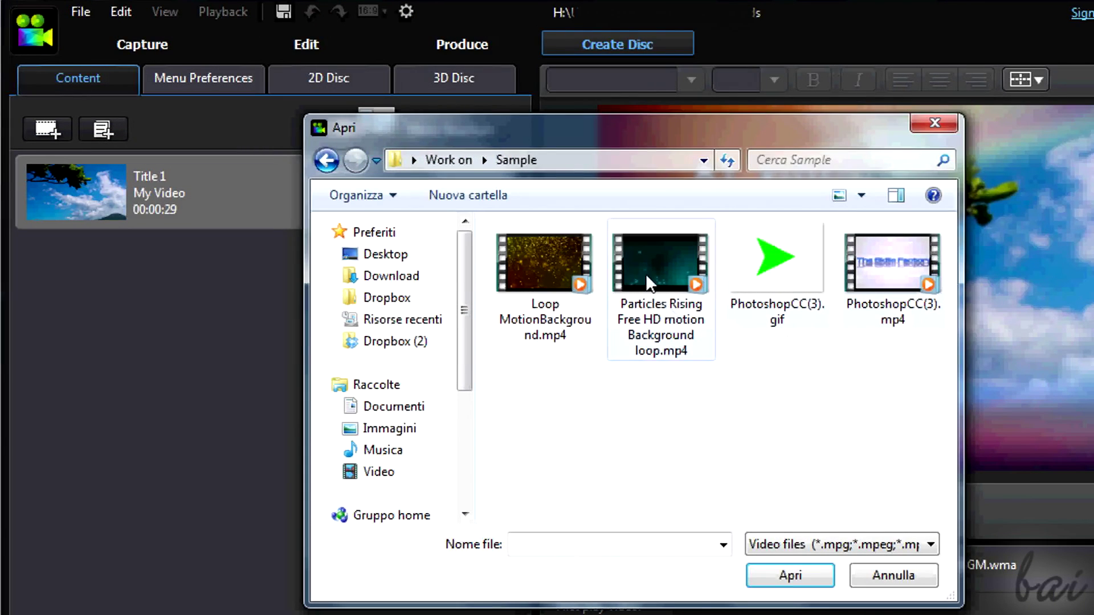
click(641, 264)
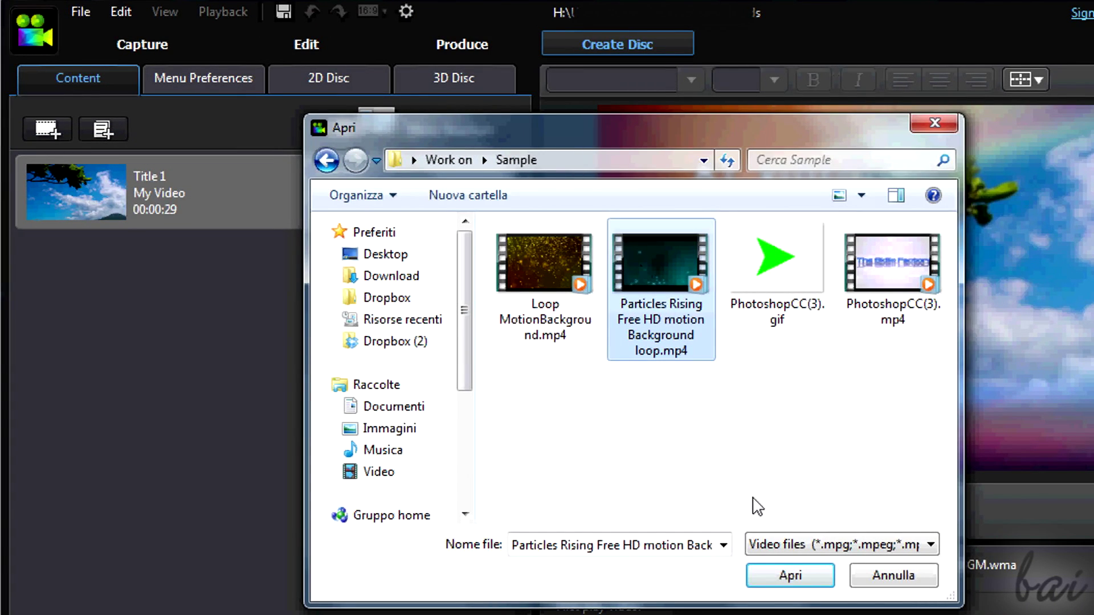
click(793, 577)
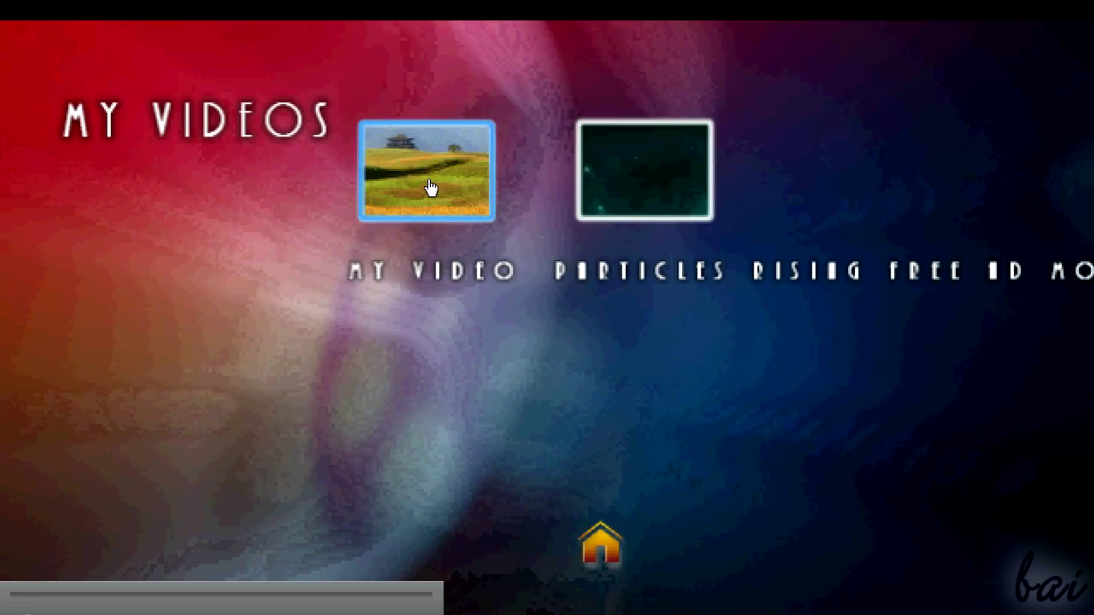
Step: Preview My Video's menu scenes, check its single chapter at 00:00:00:00, and shift the girlinthegrass clip
click(430, 188)
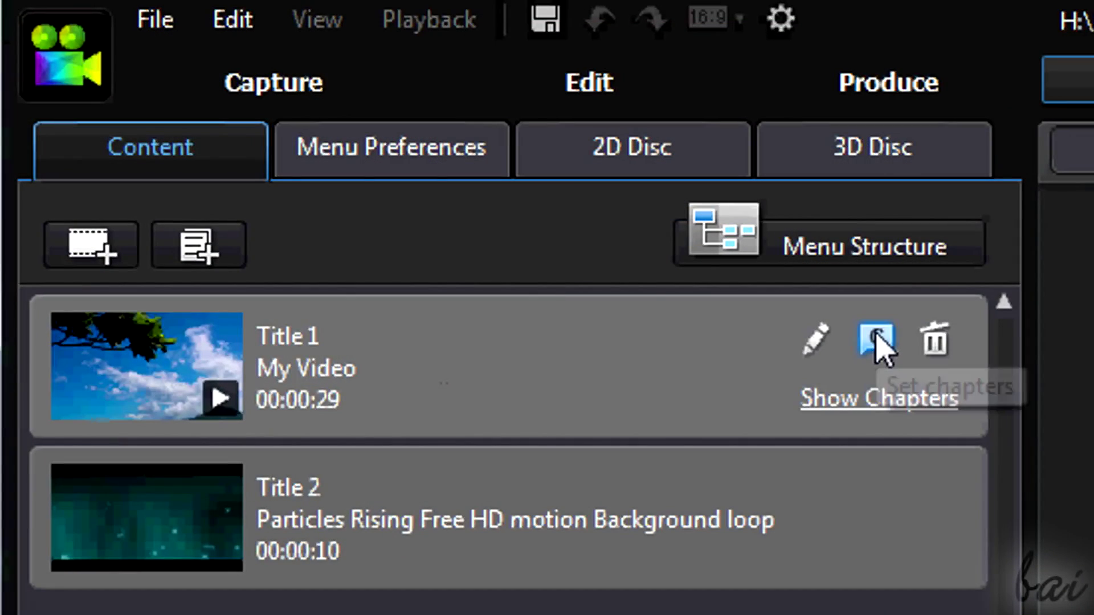
click(877, 338)
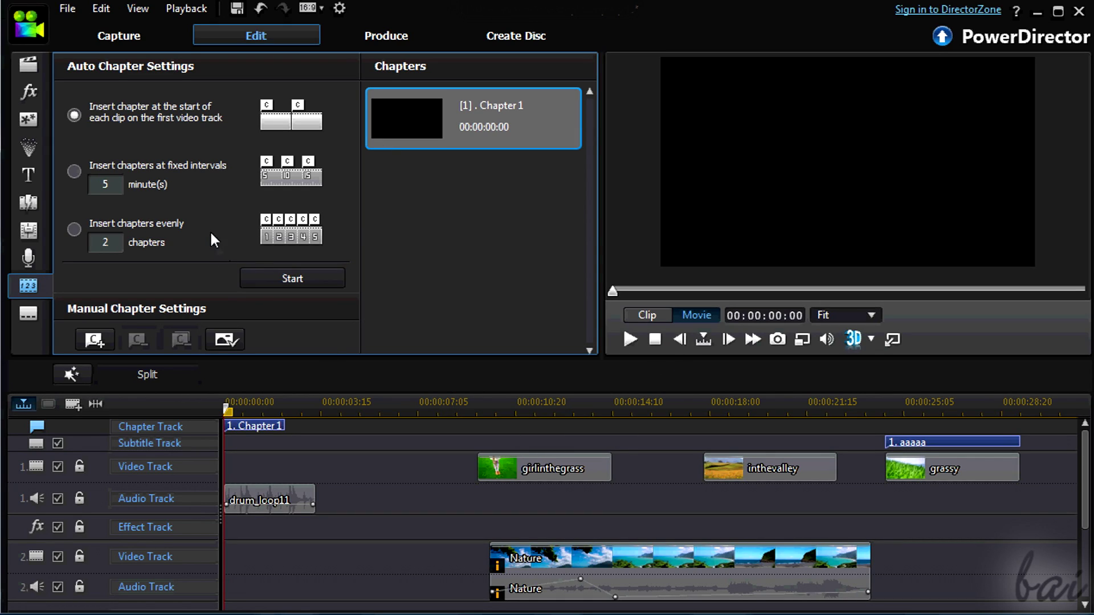
click(544, 466)
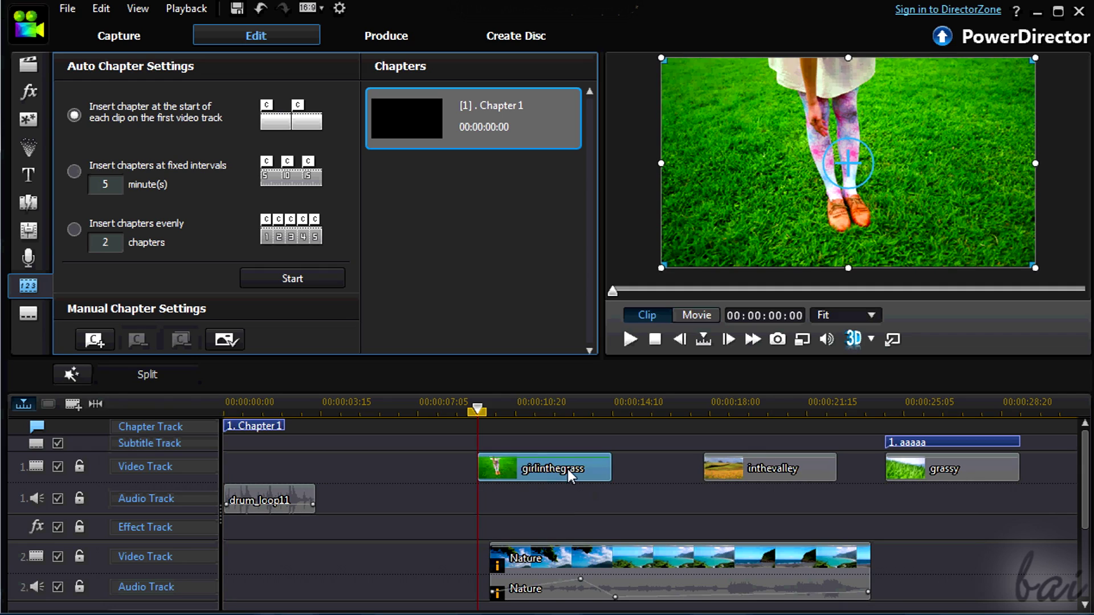
mouse_move(567, 469)
mouse_down()
mouse_move(534, 473)
mouse_move(583, 475)
mouse_up()
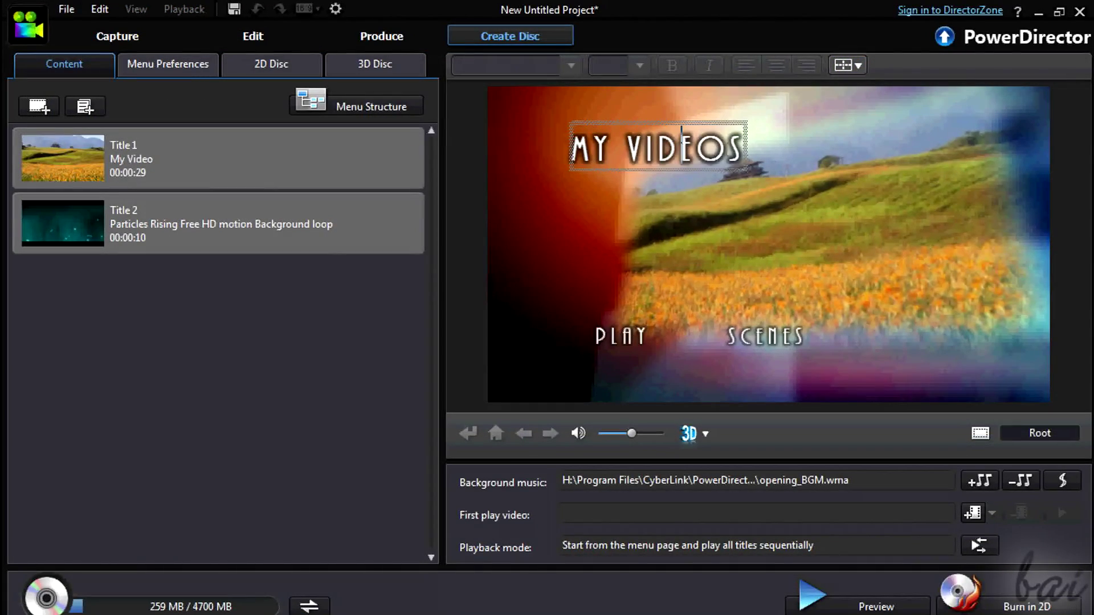
Step: Change the disc menu heading from MY VIDEOS to WELCOME! and bring up the DVD 2D Disc settings
key(ctrl+a)
key(Delete)
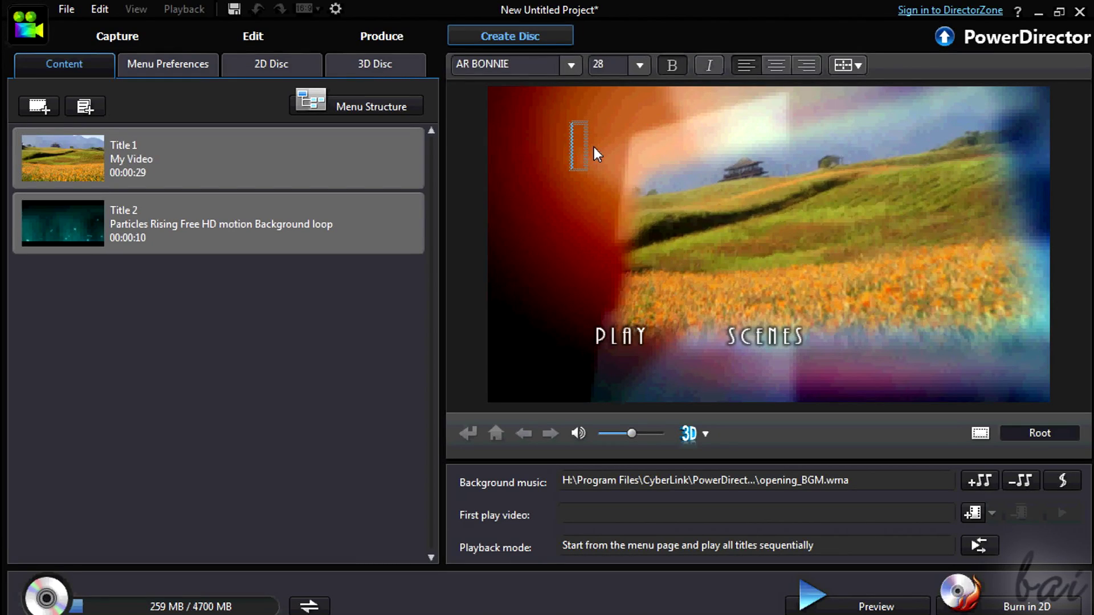
text(ELCOME)
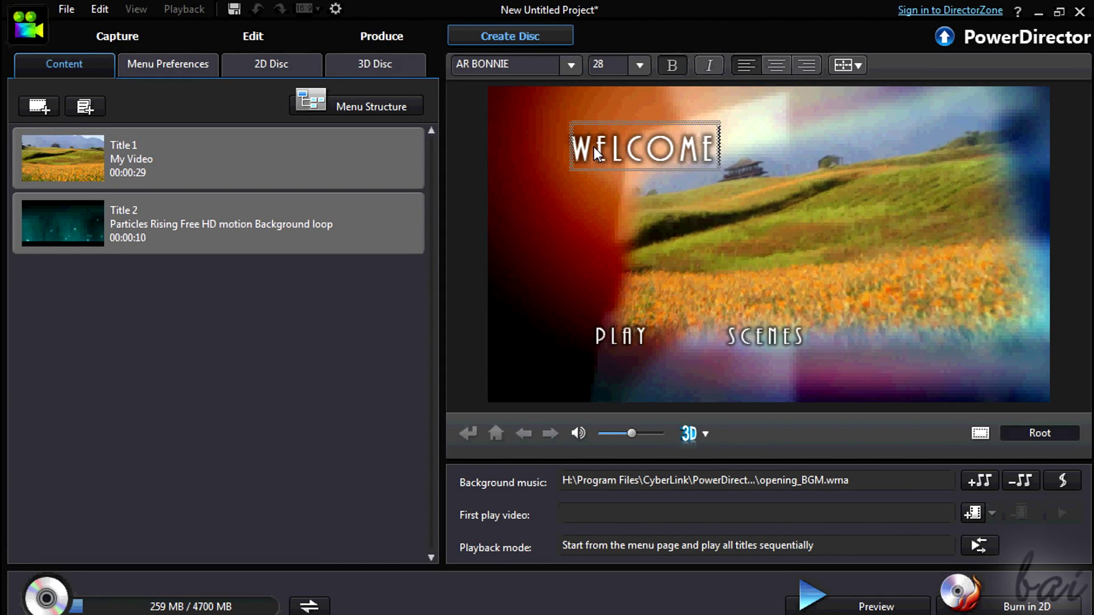
text(!)
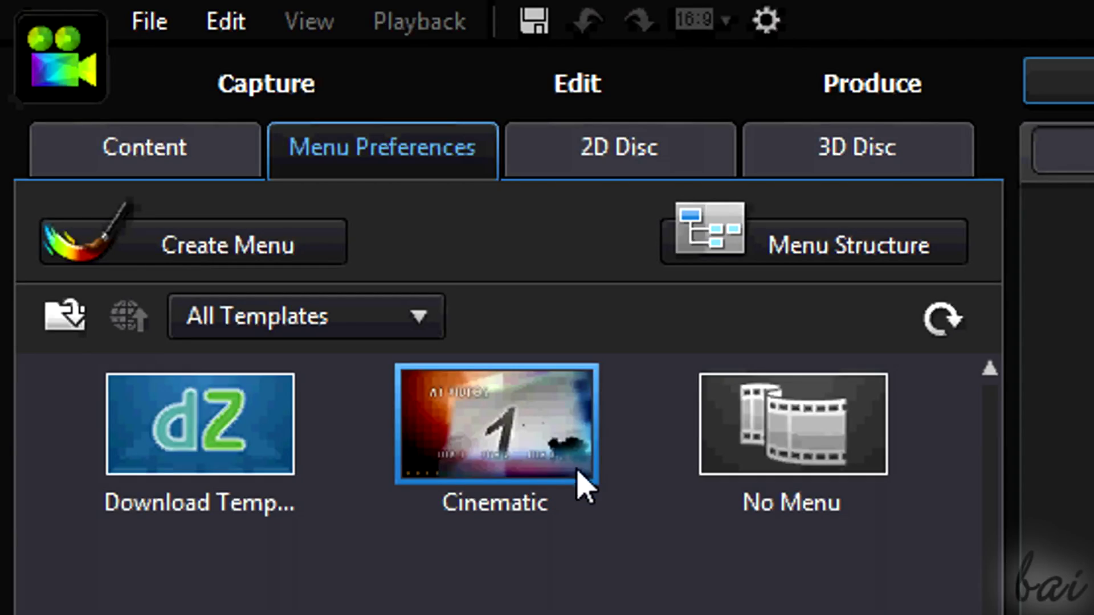
click(285, 248)
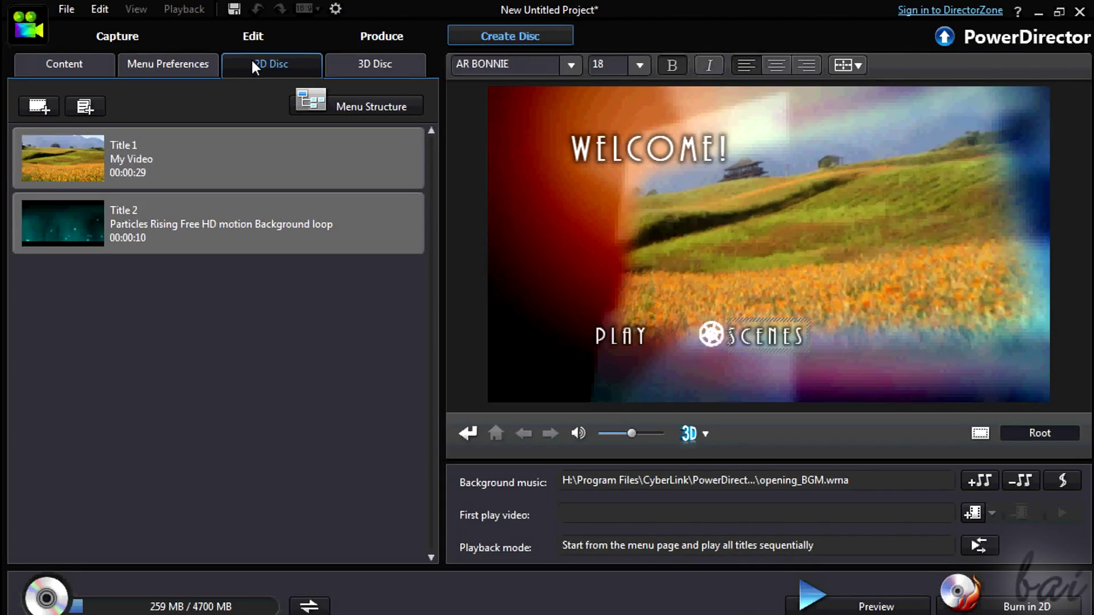
click(253, 66)
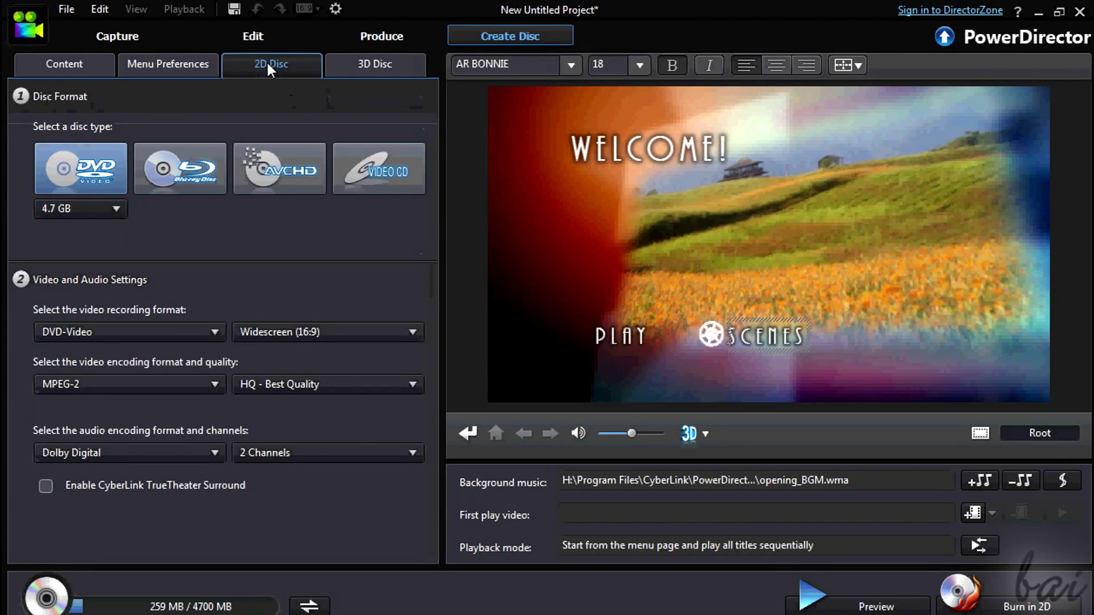
Step: Check the DVD disc size options (4.7 GB), then return to the Edit room timeline
click(114, 209)
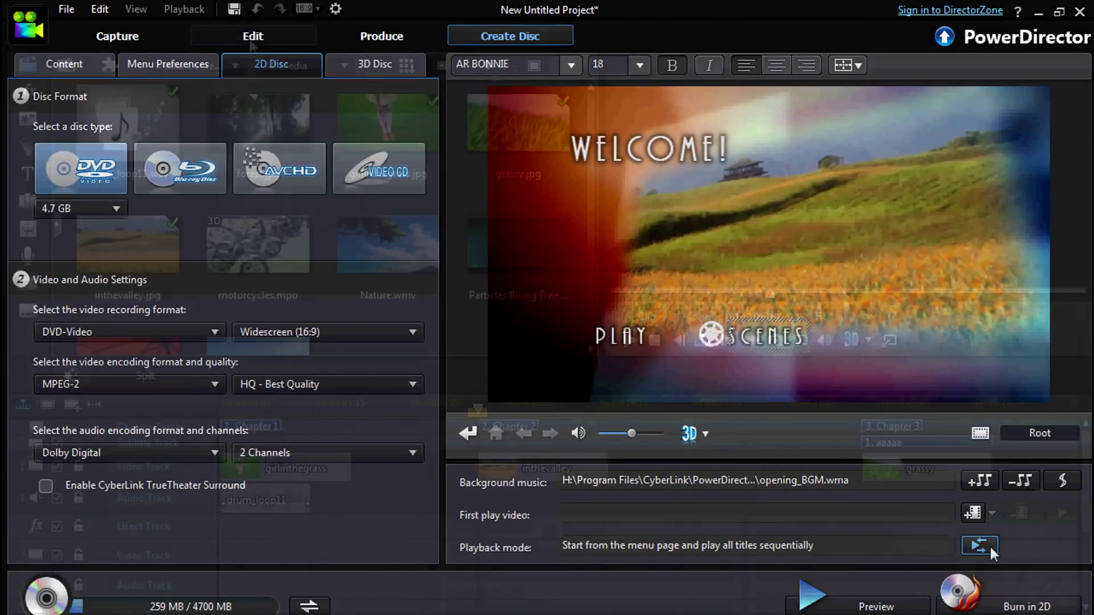
click(249, 37)
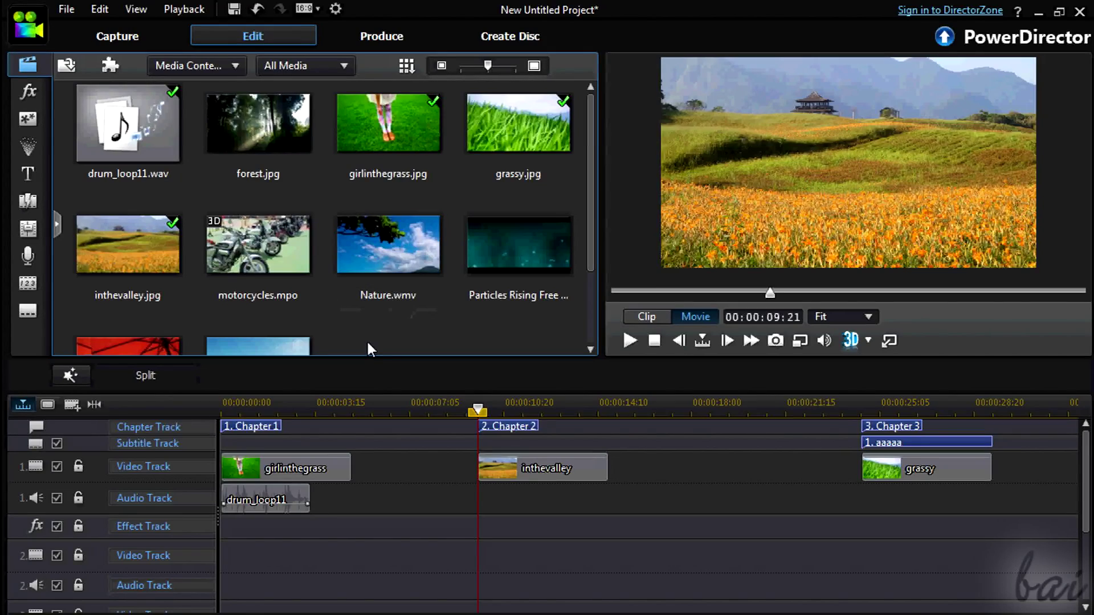